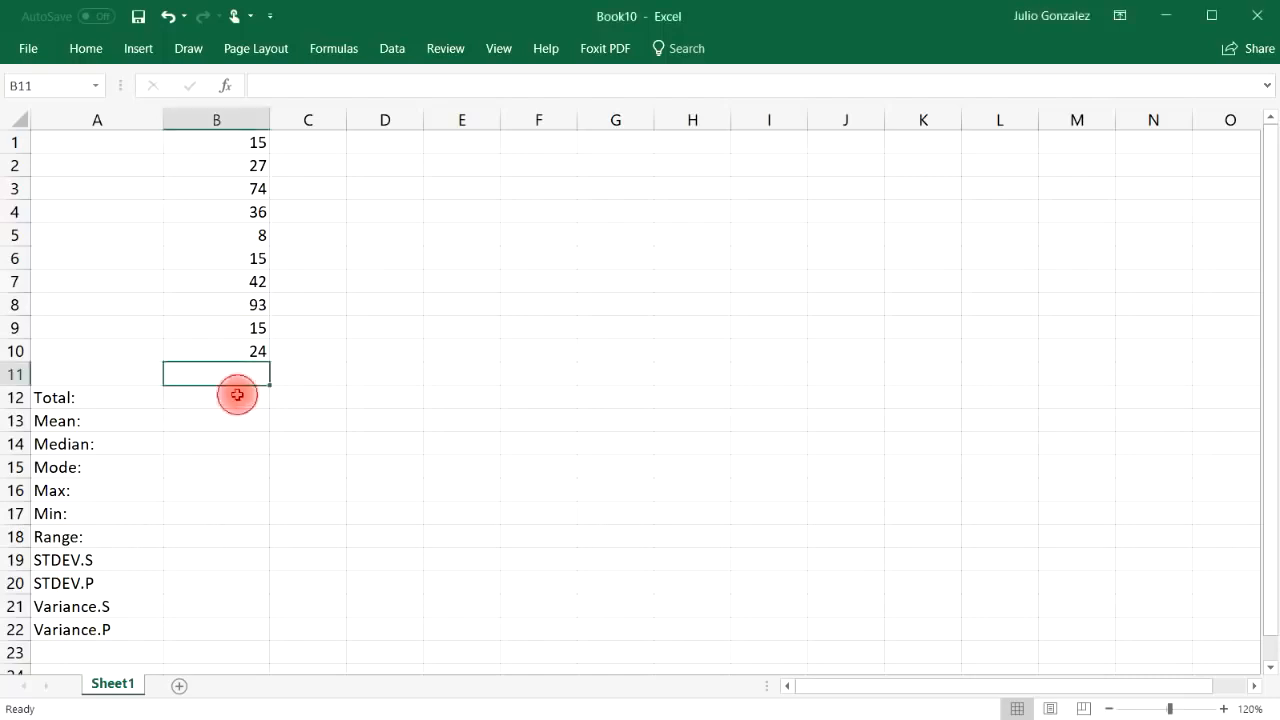
# Step: Calculate the total of B1:B10 in cell B12 with the SUM function
pyautogui.click(236, 398)
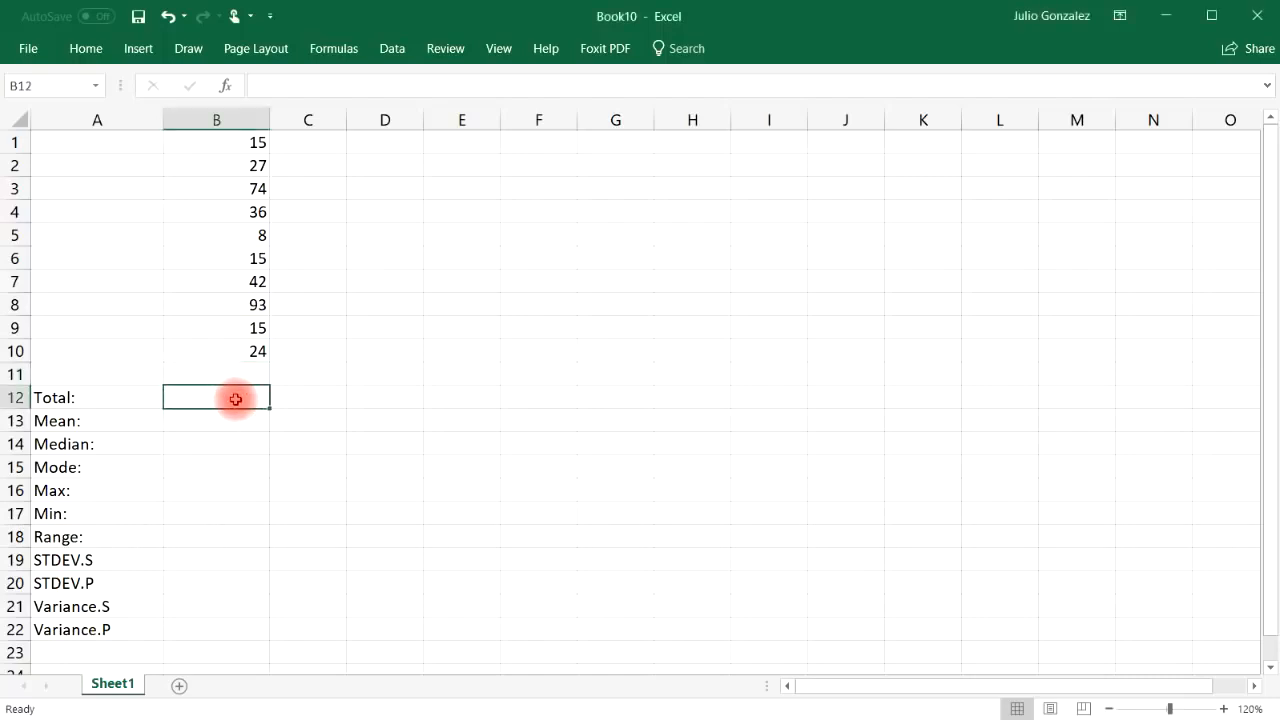
pyautogui.write('=')
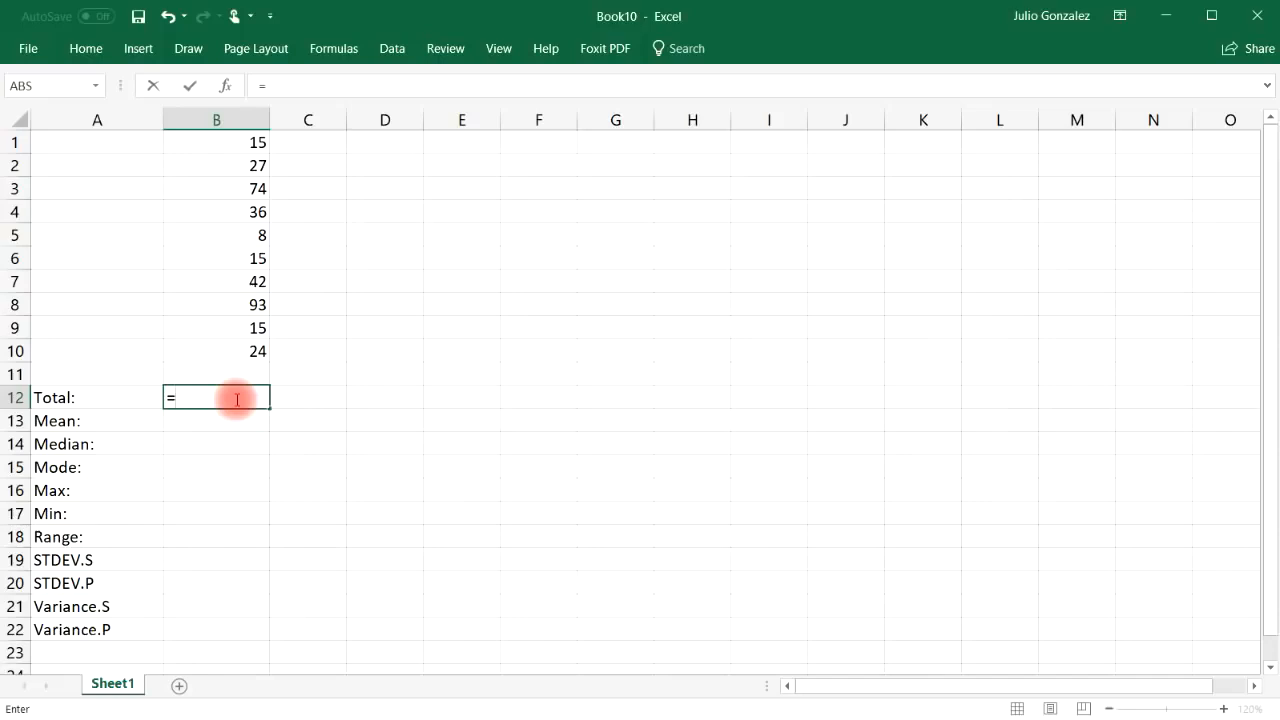
pyautogui.write('sum(')
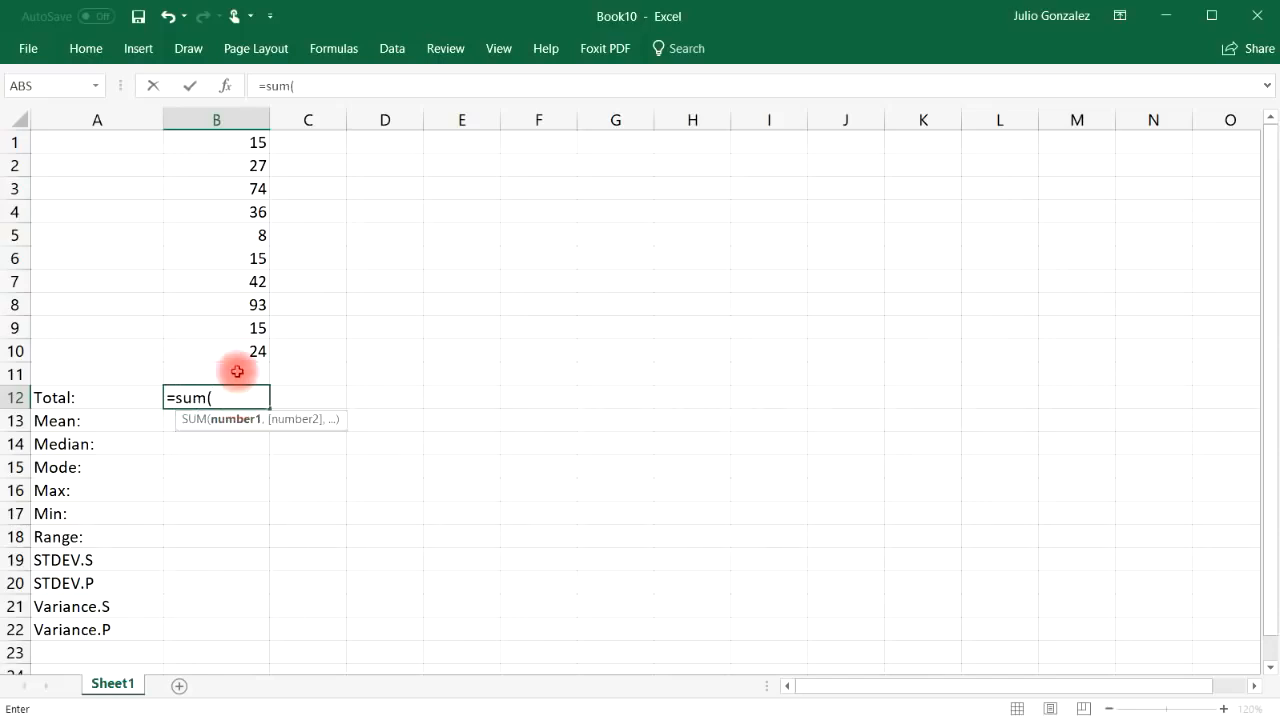
pyautogui.moveTo(237, 142); pyautogui.dragTo(251, 349)
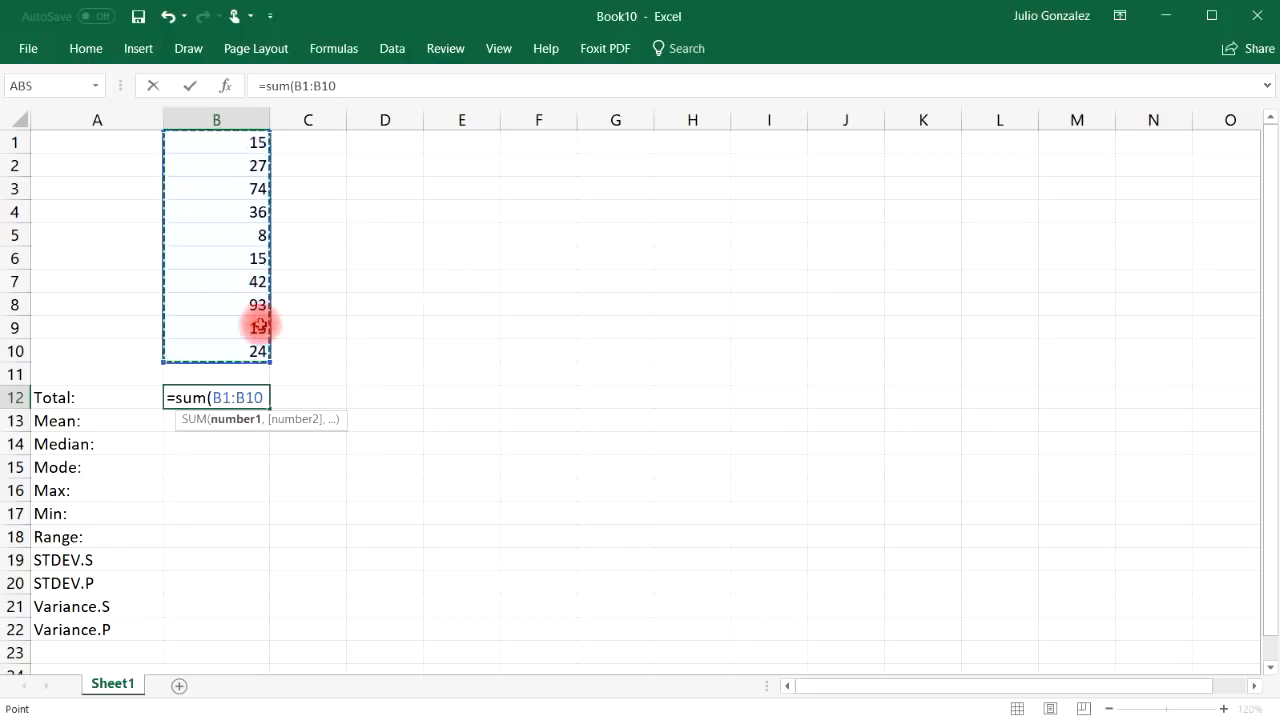
pyautogui.press('Return')
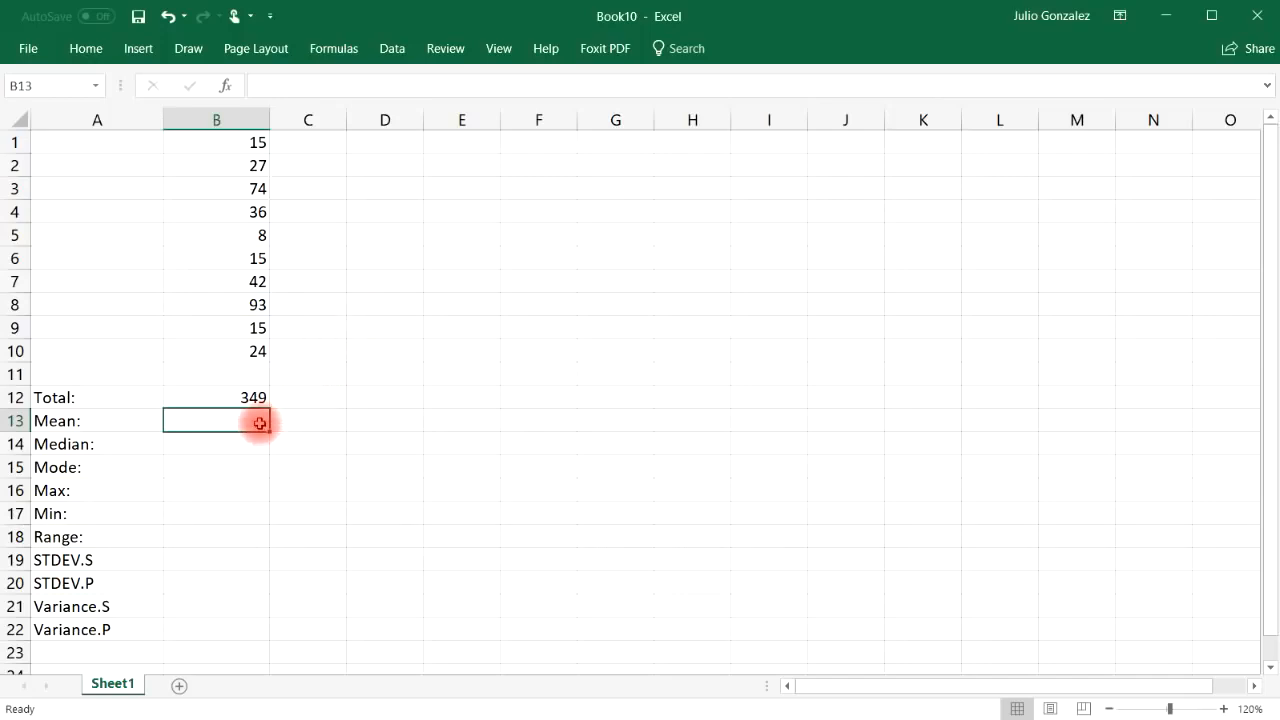
pyautogui.write('=mean')
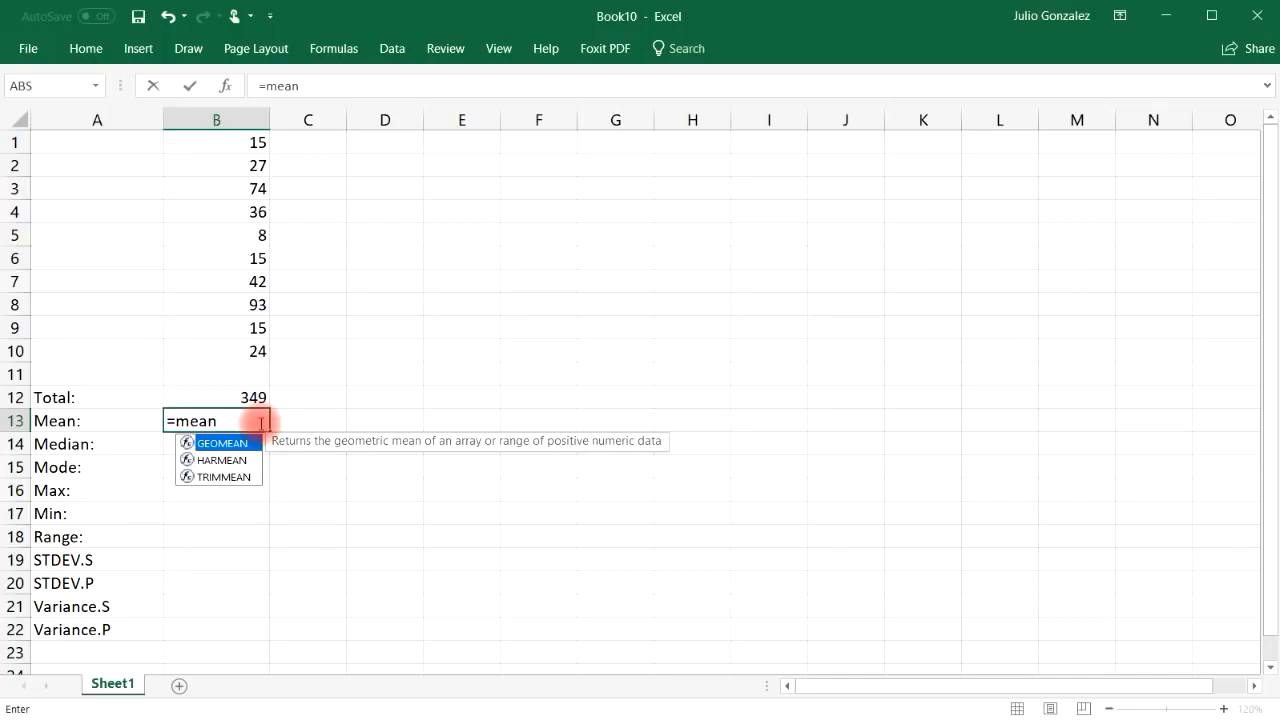
pyautogui.press('BackSpace')
pyautogui.press('BackSpace')
pyautogui.press('BackSpace')
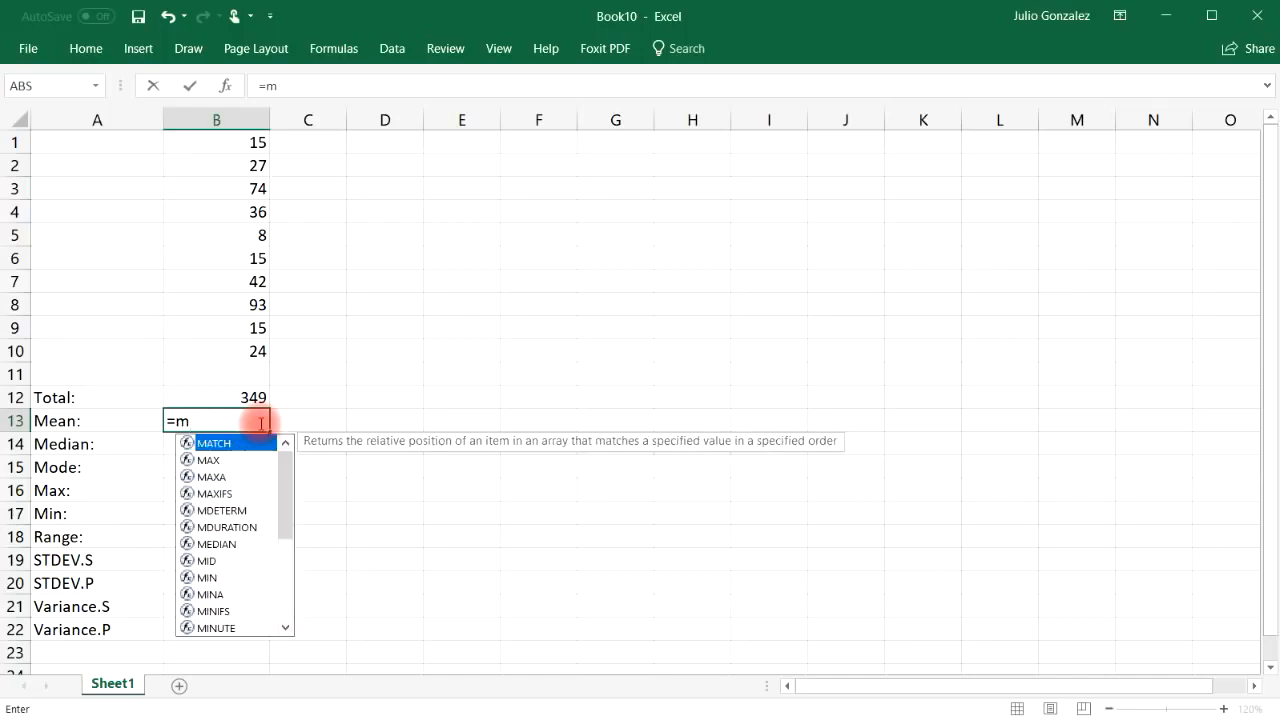
pyautogui.press('BackSpace')
# Step: Calculate the mean of B1:B10 in cell B13 with the AVERAGE function
pyautogui.write('average(')
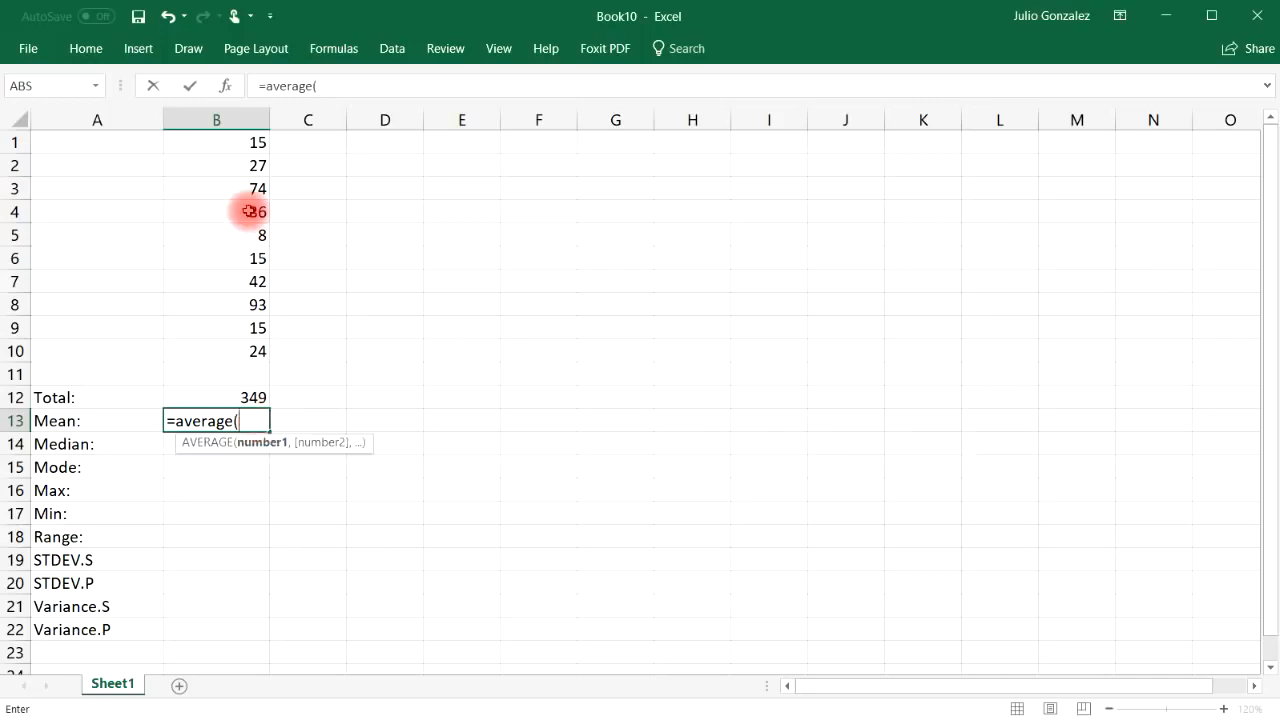
pyautogui.moveTo(248, 149); pyautogui.dragTo(250, 348)
pyautogui.write(')')
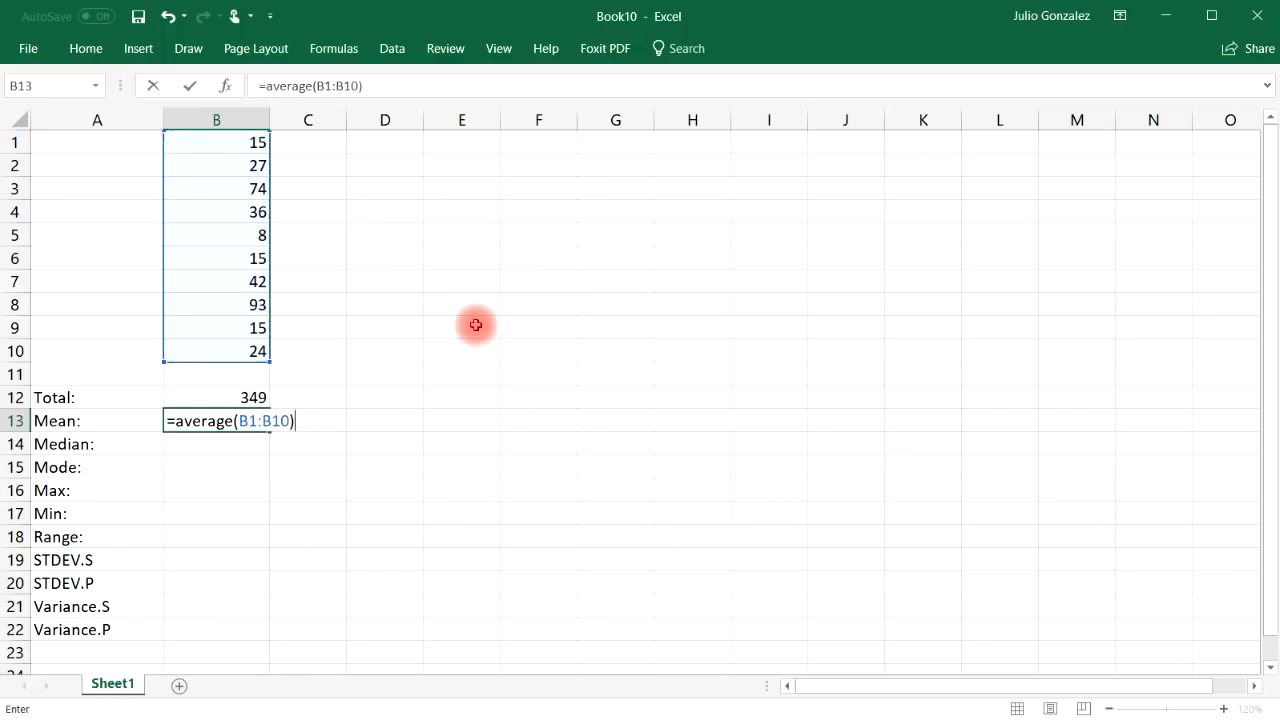
pyautogui.hotkey('ctrl', 'Return')
pyautogui.press('Return')
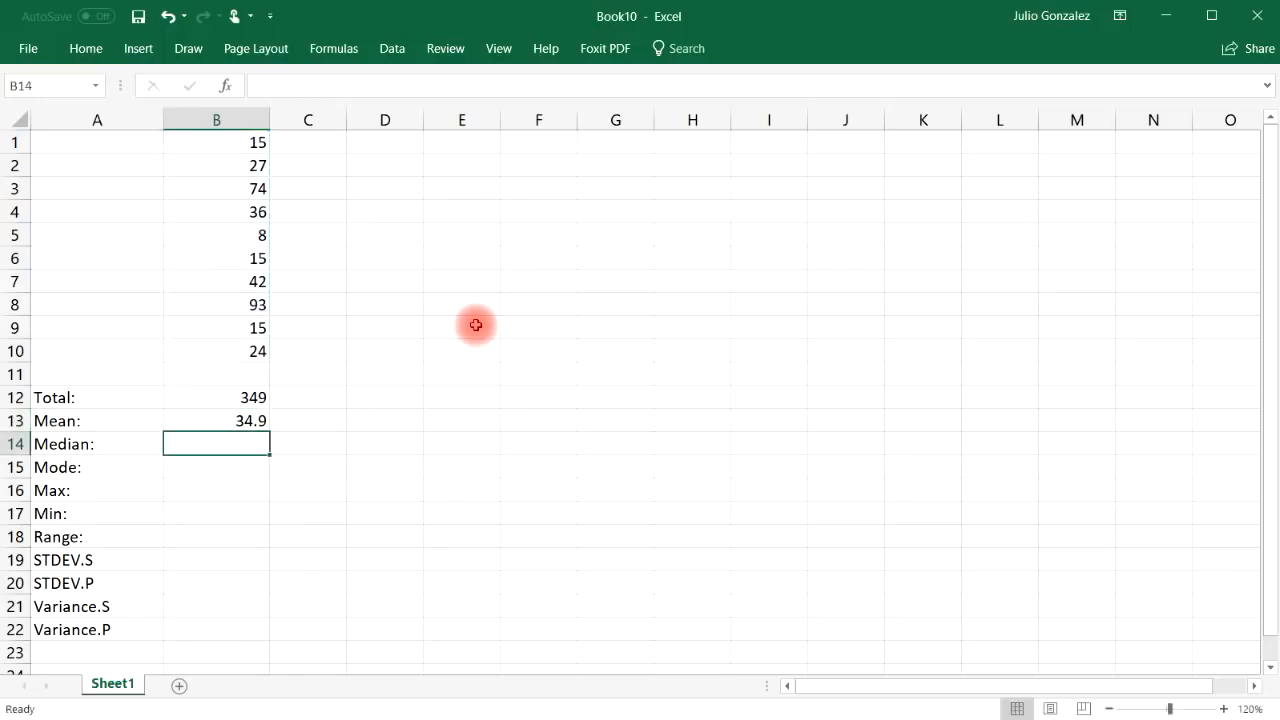
# Step: Enter the formula =AVERAGE(12,18,20,26) in cell D12 and review it
pyautogui.click(390, 395)
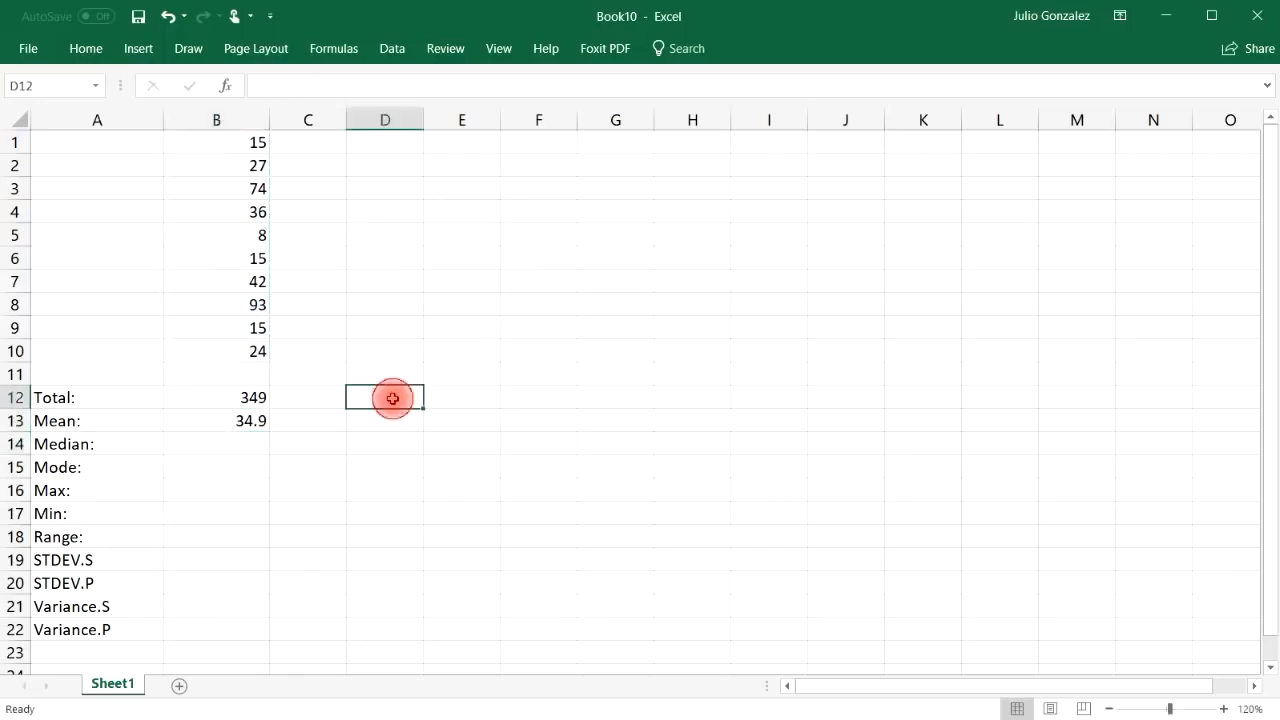
pyautogui.write('=ave')
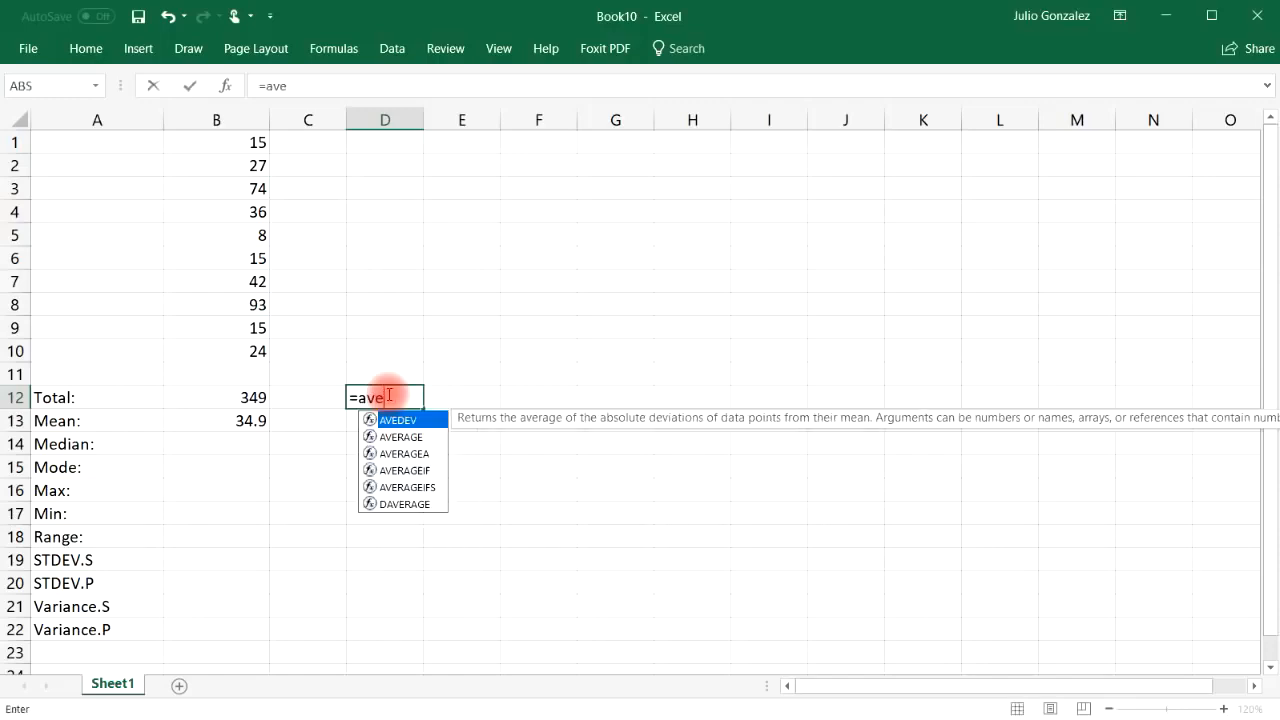
pyautogui.write('rage(')
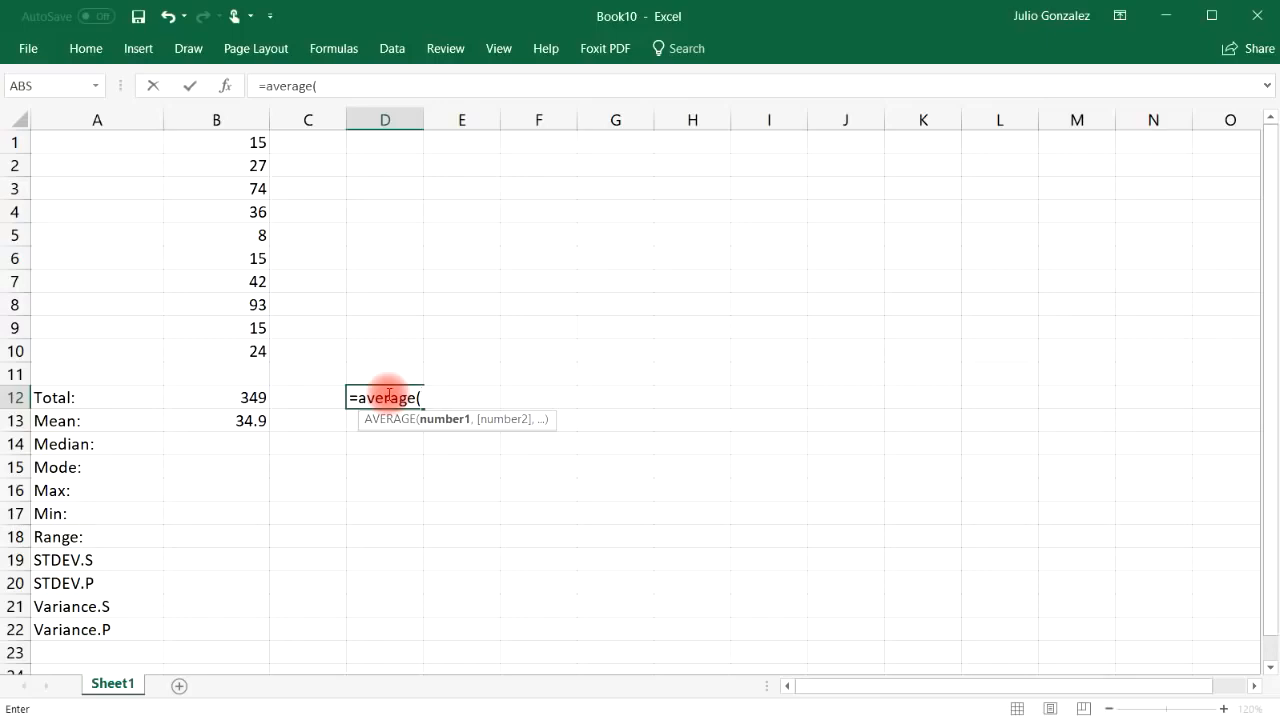
pyautogui.write('12,18,20,26')
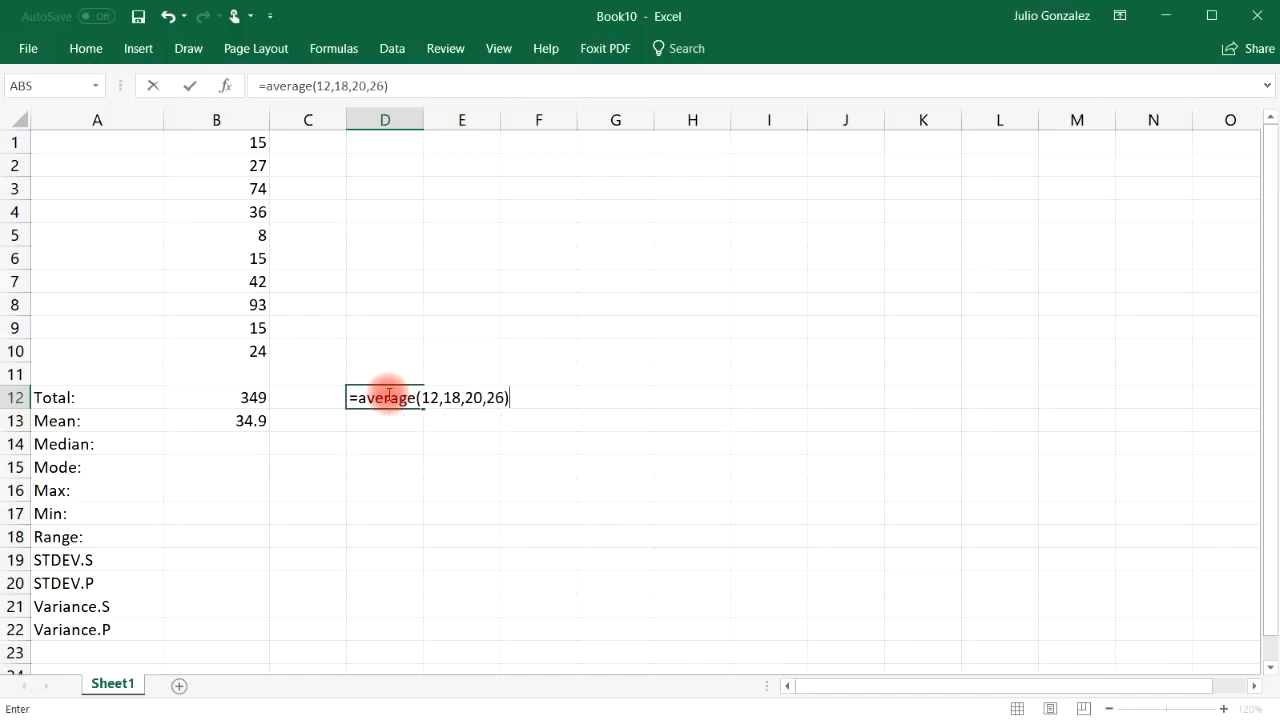
pyautogui.press('Return')
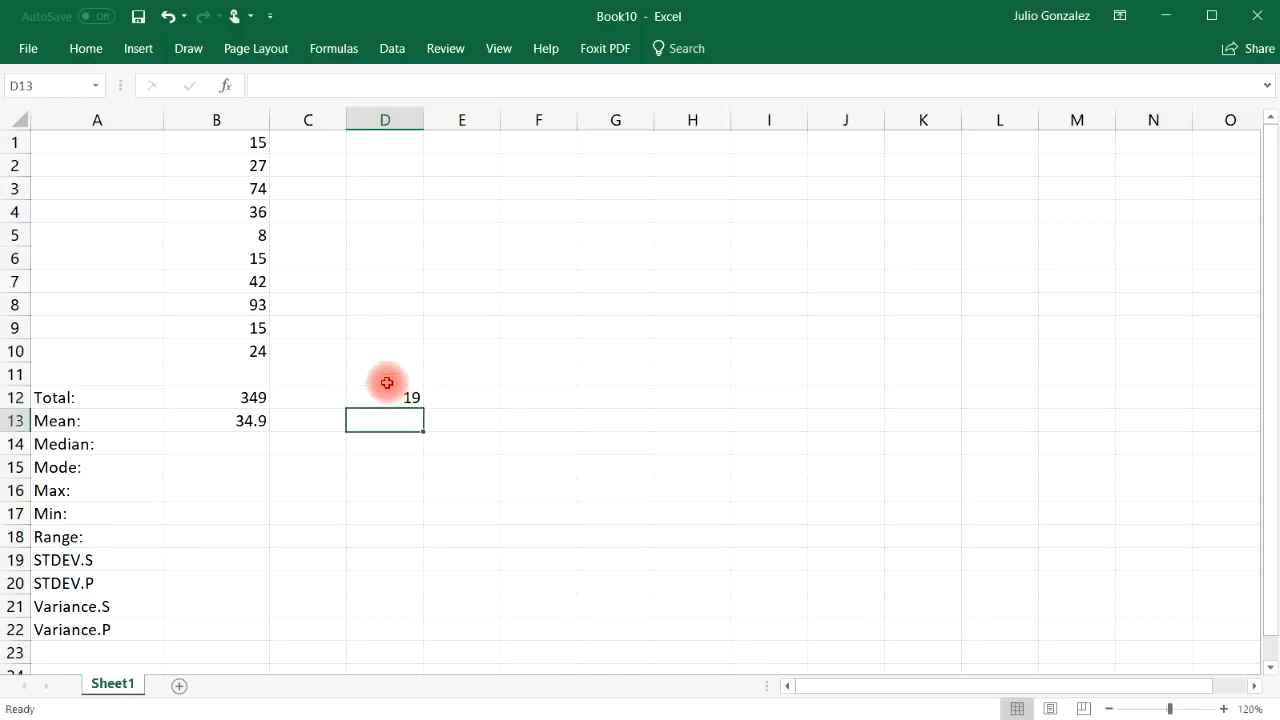
pyautogui.click(389, 395)
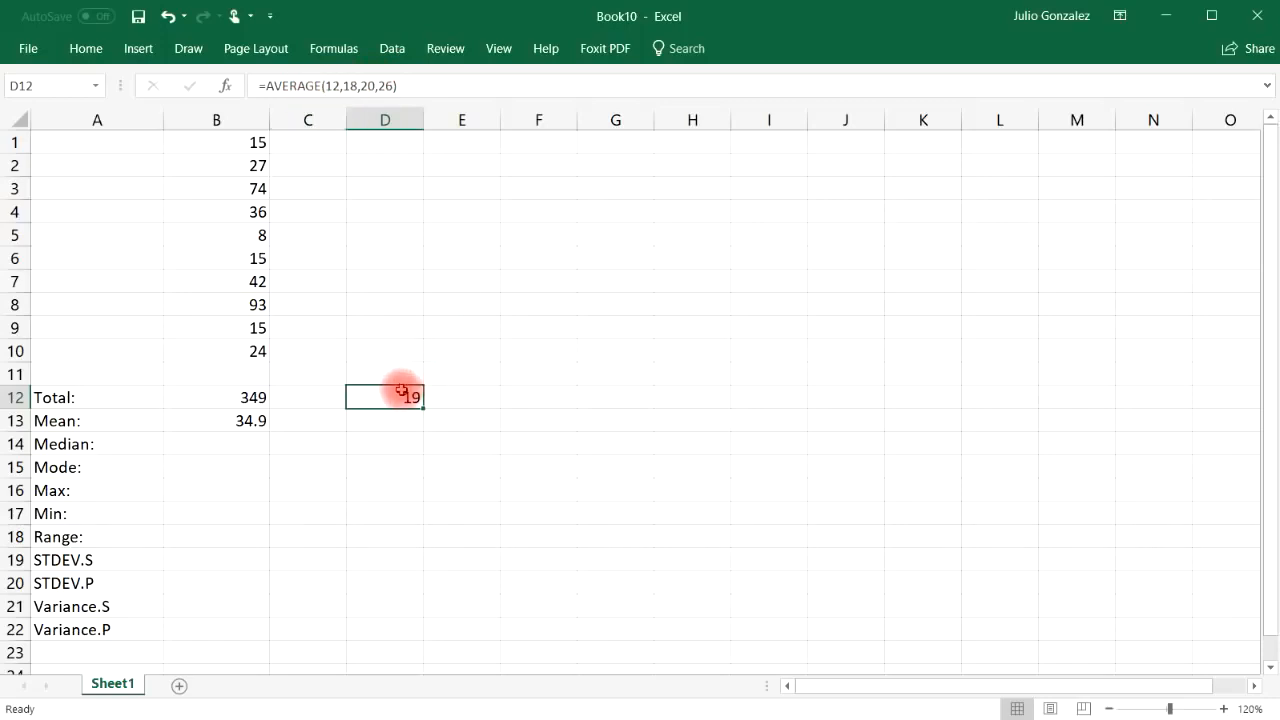
pyautogui.press('Return')
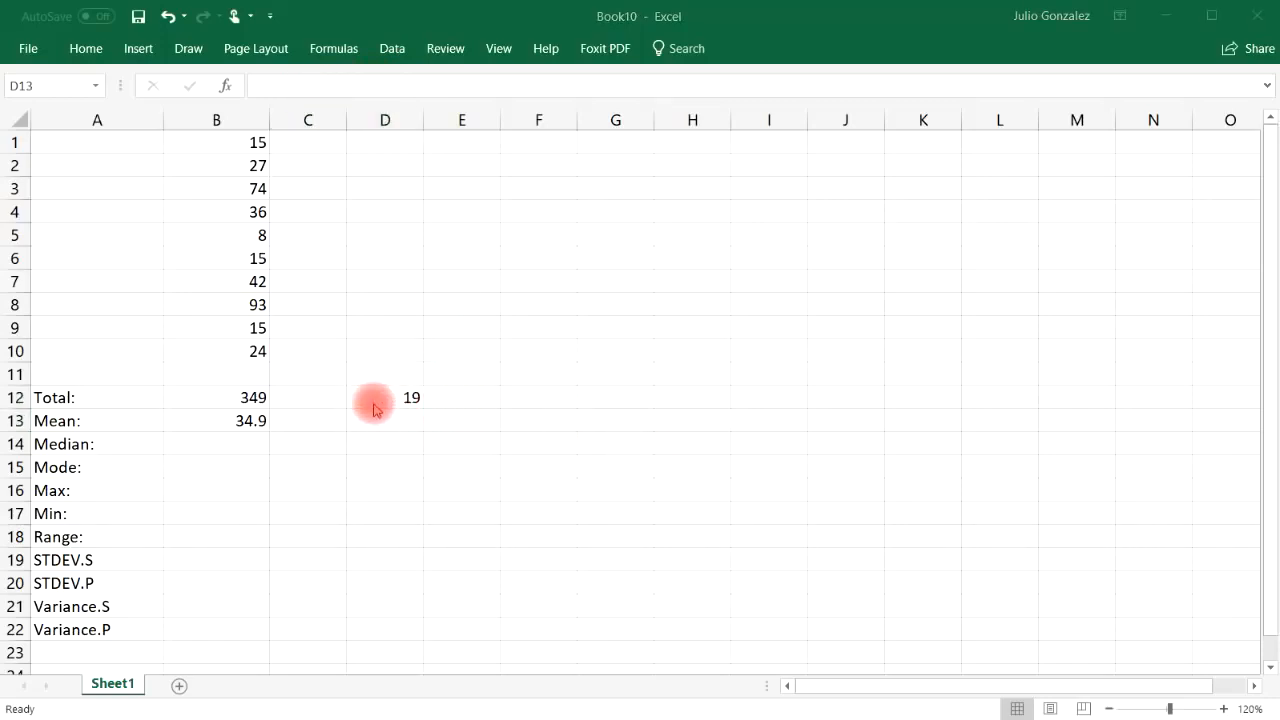
# Step: Cross-check the mean in cell C13 by dividing the total by the number of values with =B12/10
pyautogui.click(250, 418)
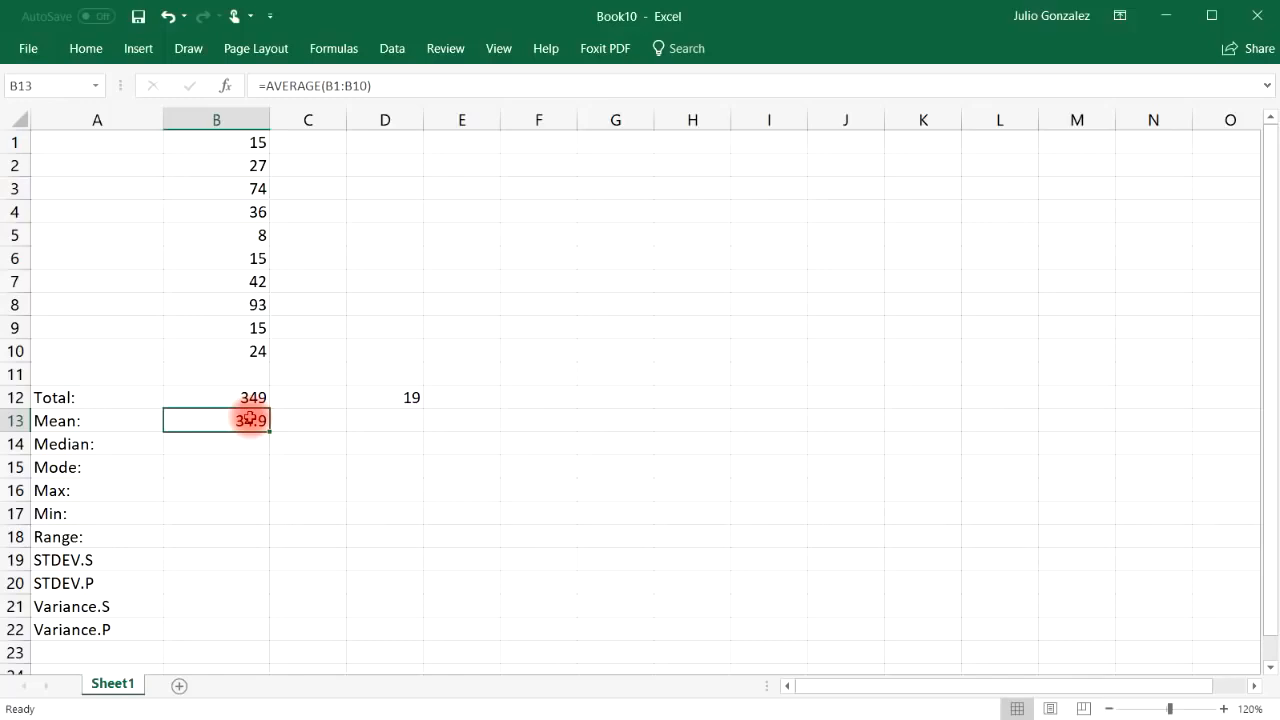
pyautogui.click(315, 421)
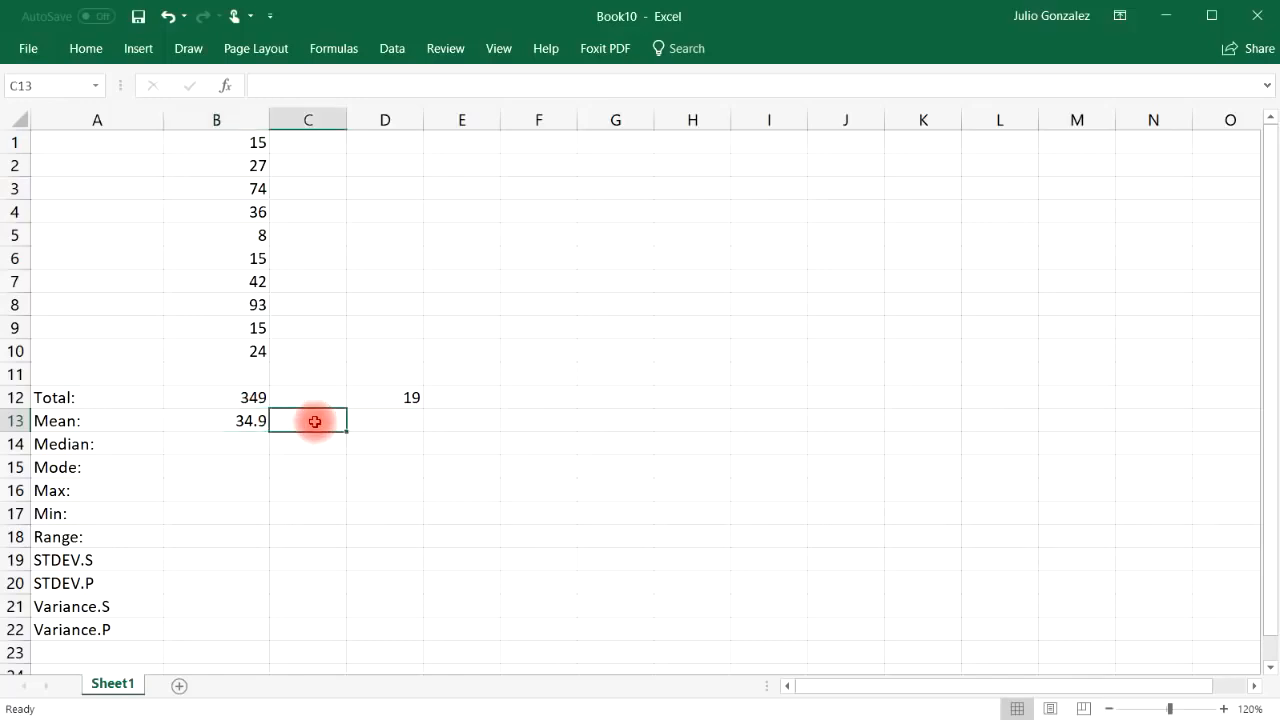
pyautogui.write('=B12/10')
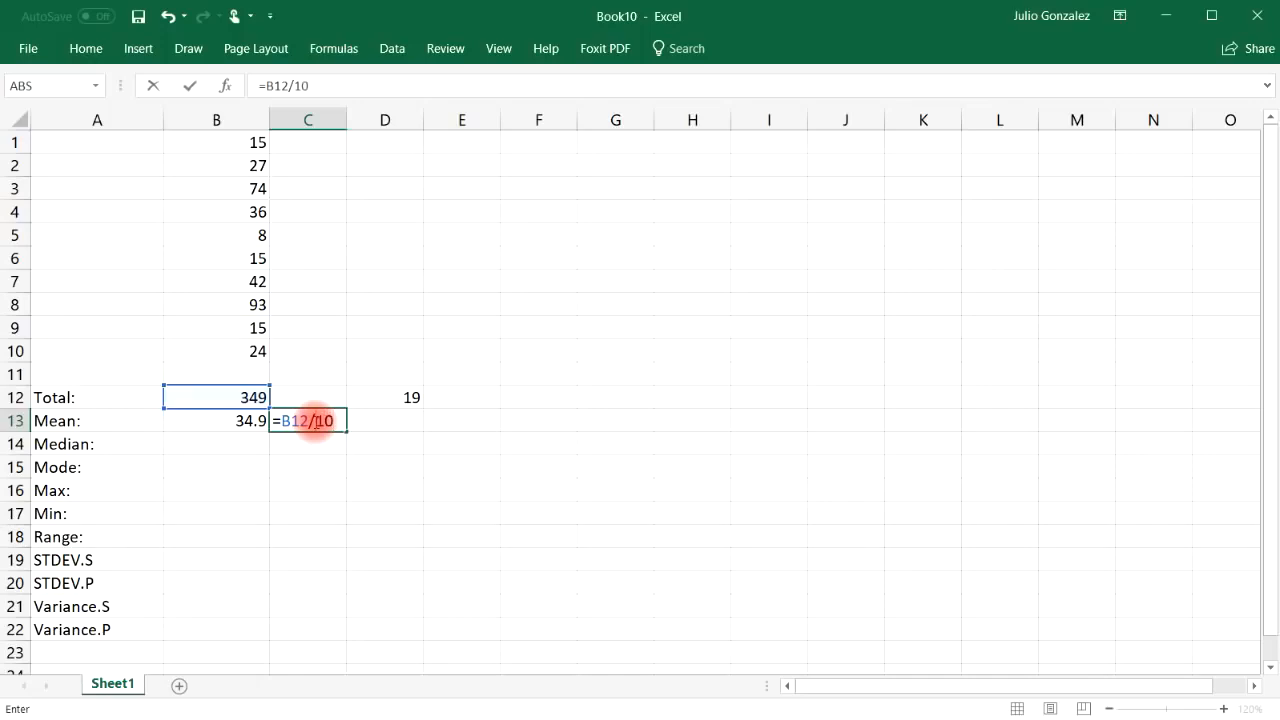
pyautogui.press('Return')
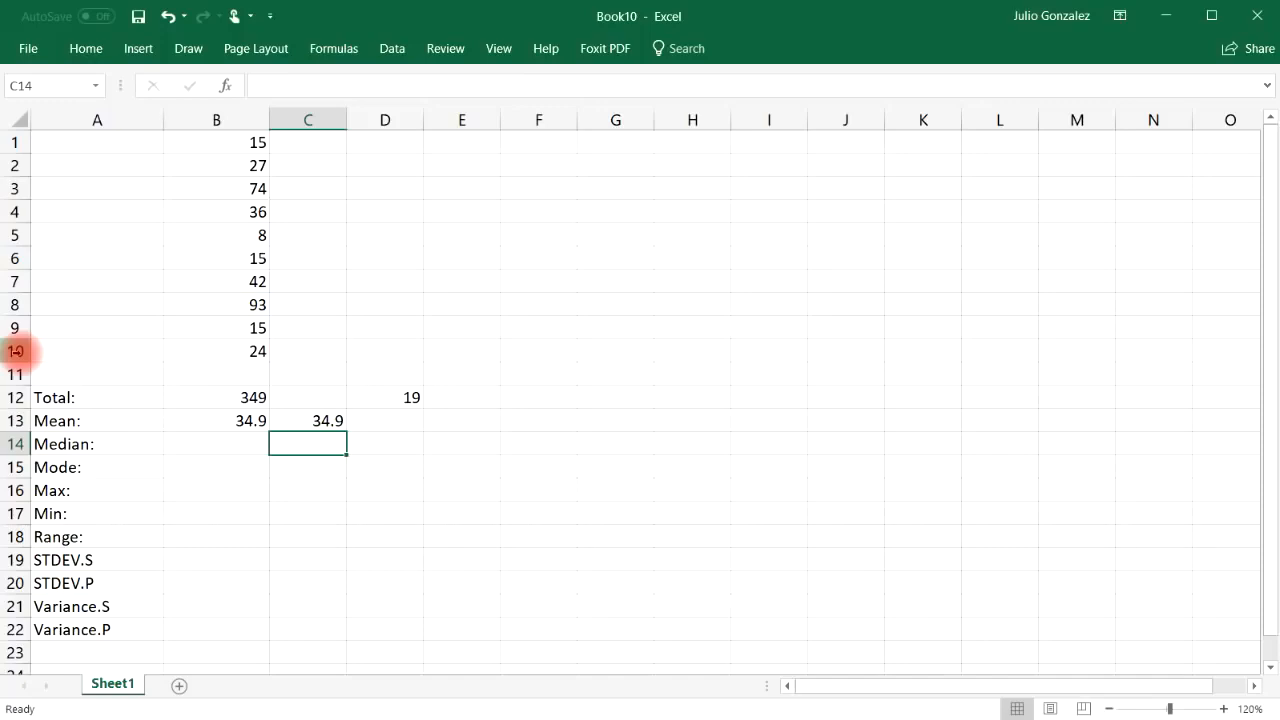
# Step: Count the values in B1:B10 in cell D13 with the COUNT function
pyautogui.click(16, 350)
pyautogui.click(310, 379)
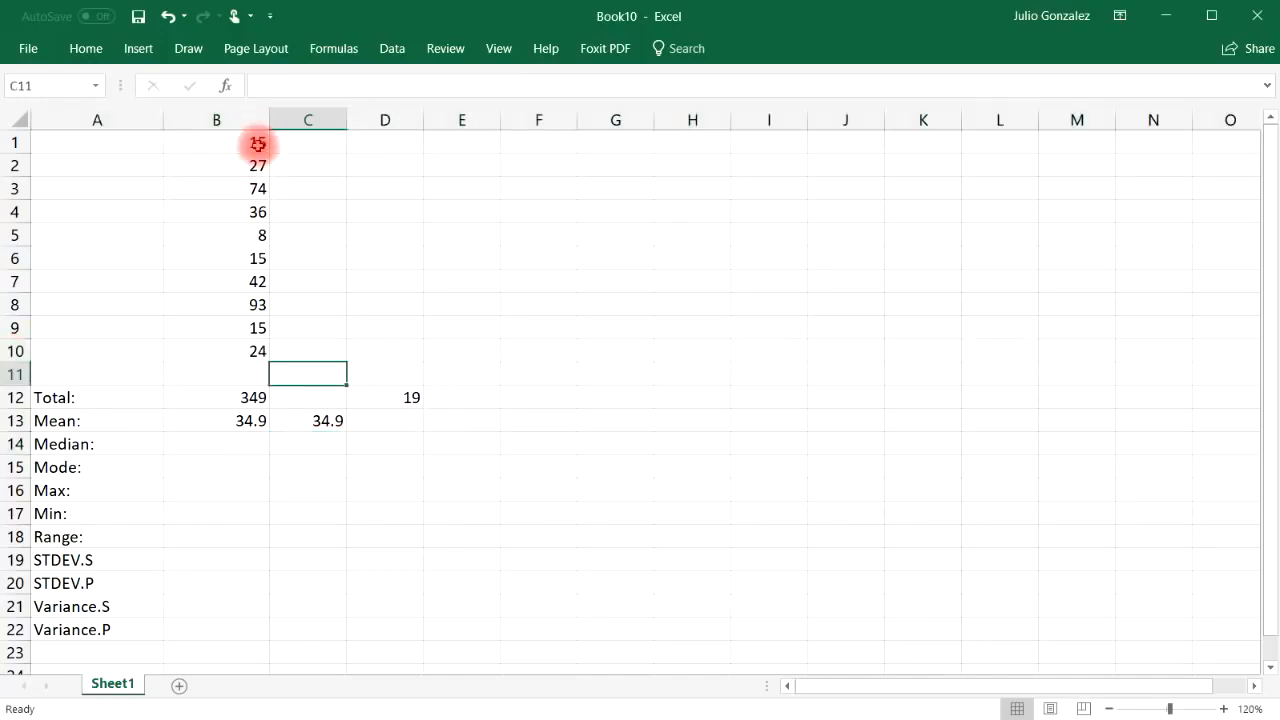
pyautogui.click(399, 424)
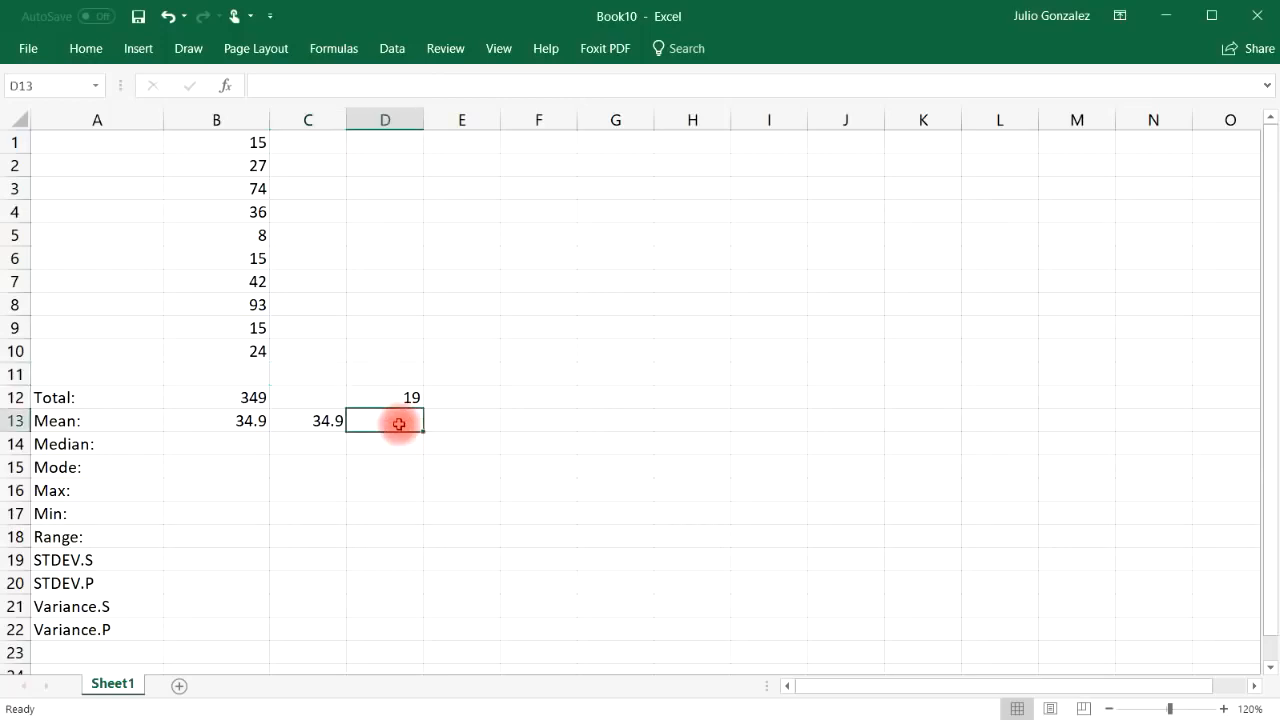
pyautogui.write('=count(')
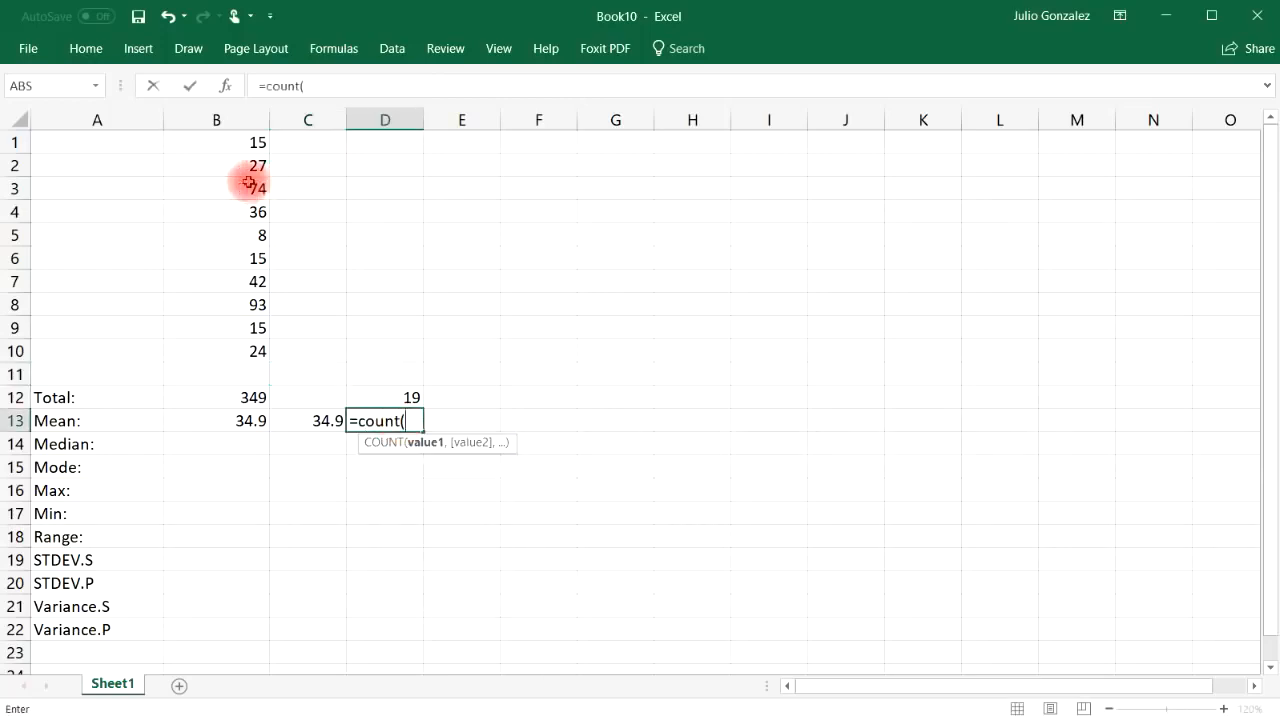
pyautogui.moveTo(252, 145); pyautogui.dragTo(233, 351)
pyautogui.write(')')
pyautogui.press('Return')
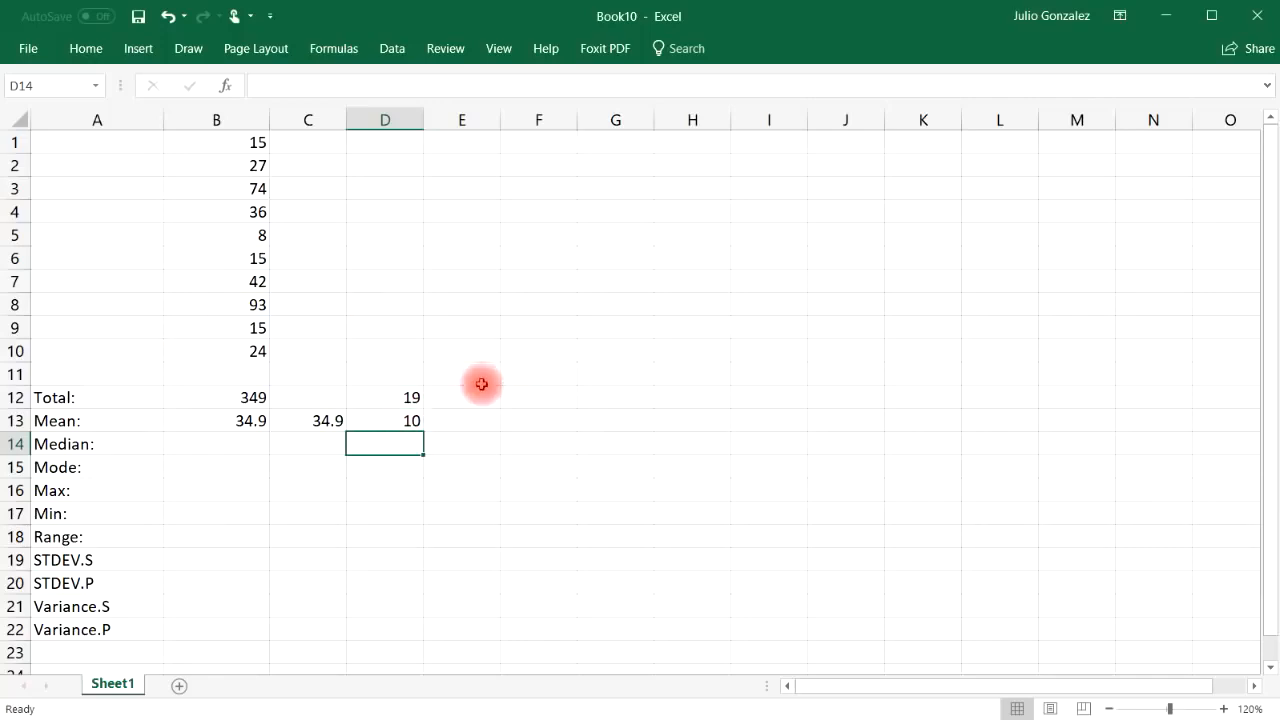
# Step: Start an ascending list of the column B data in row 2 with 8 in D2 and 15 in E2
pyautogui.click(222, 444)
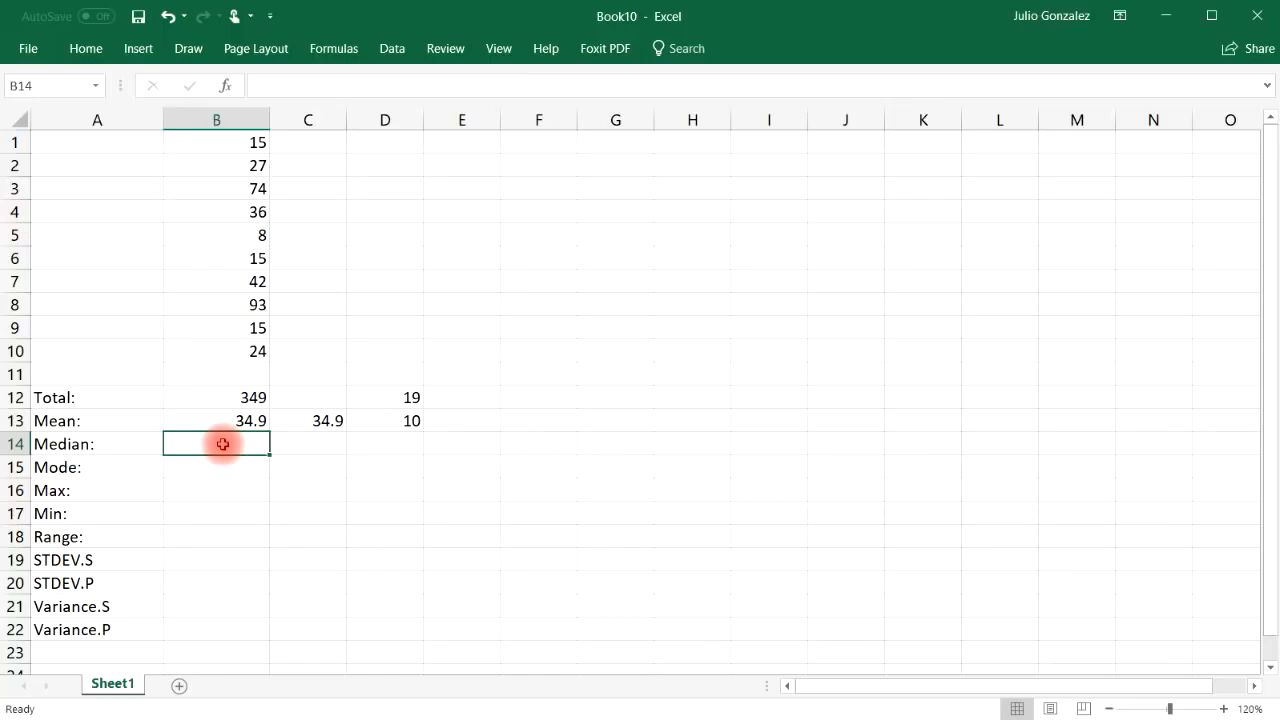
pyautogui.moveTo(234, 131); pyautogui.dragTo(240, 350)
pyautogui.click(400, 349)
pyautogui.click(392, 166)
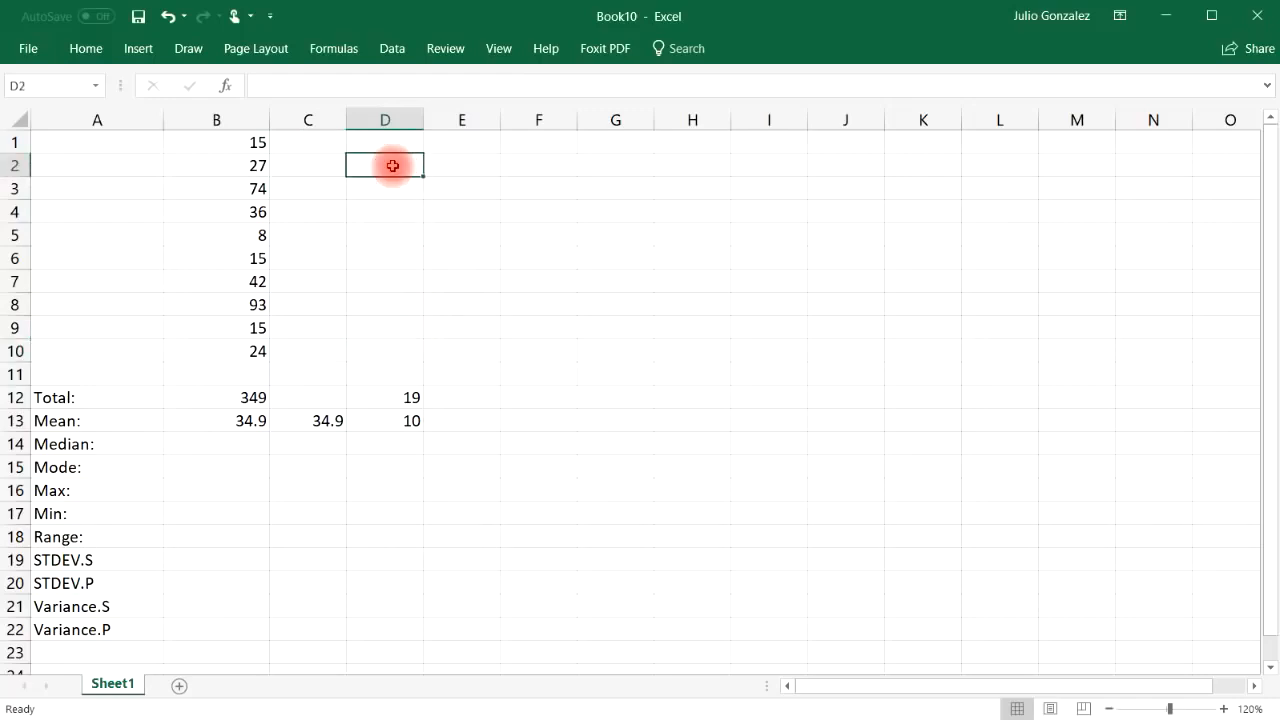
pyautogui.write('8')
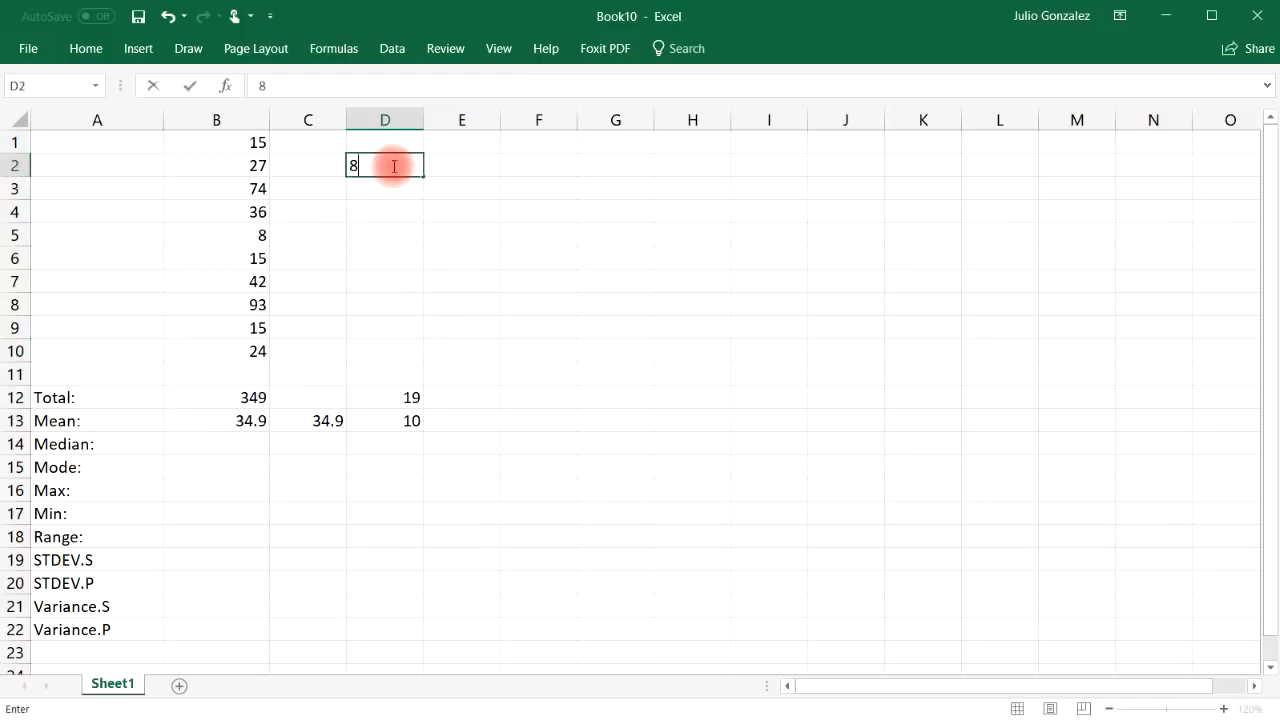
pyautogui.click(450, 168)
pyautogui.write('15')
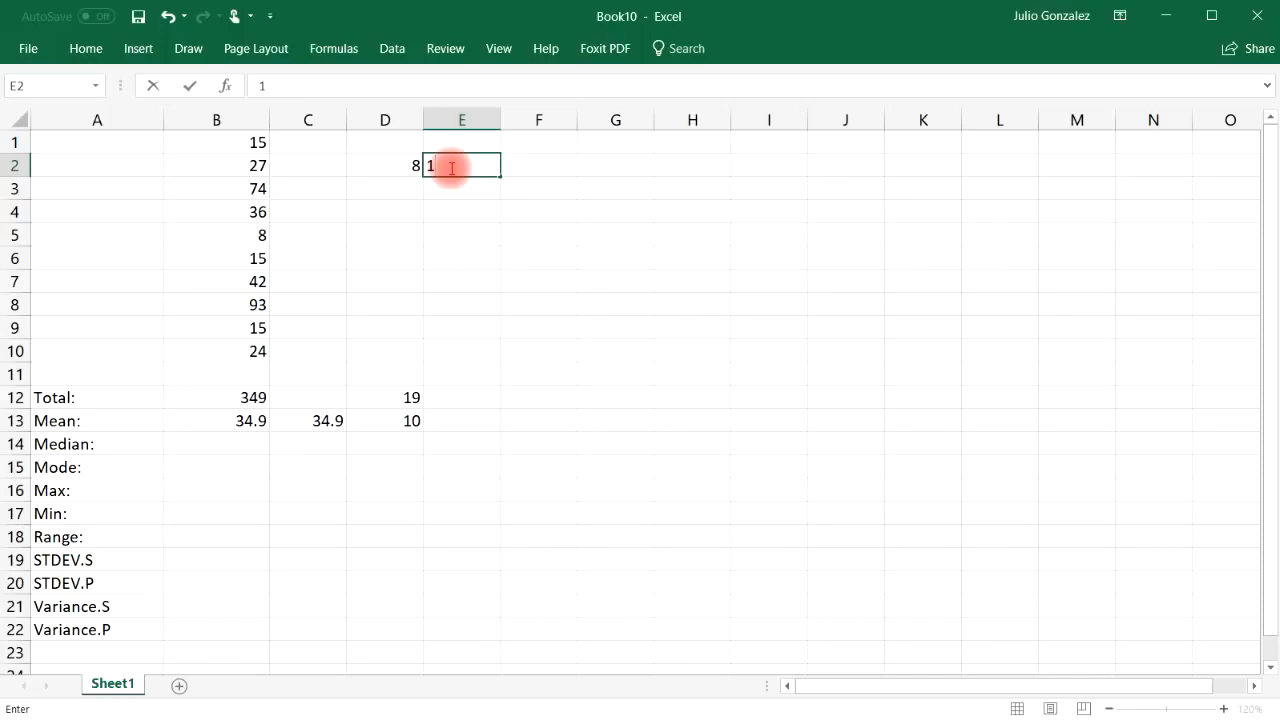
pyautogui.click(525, 165)
# Step: Continue the sorted list with the two remaining occurrences of 15 in F2 and G2
pyautogui.click(251, 143)
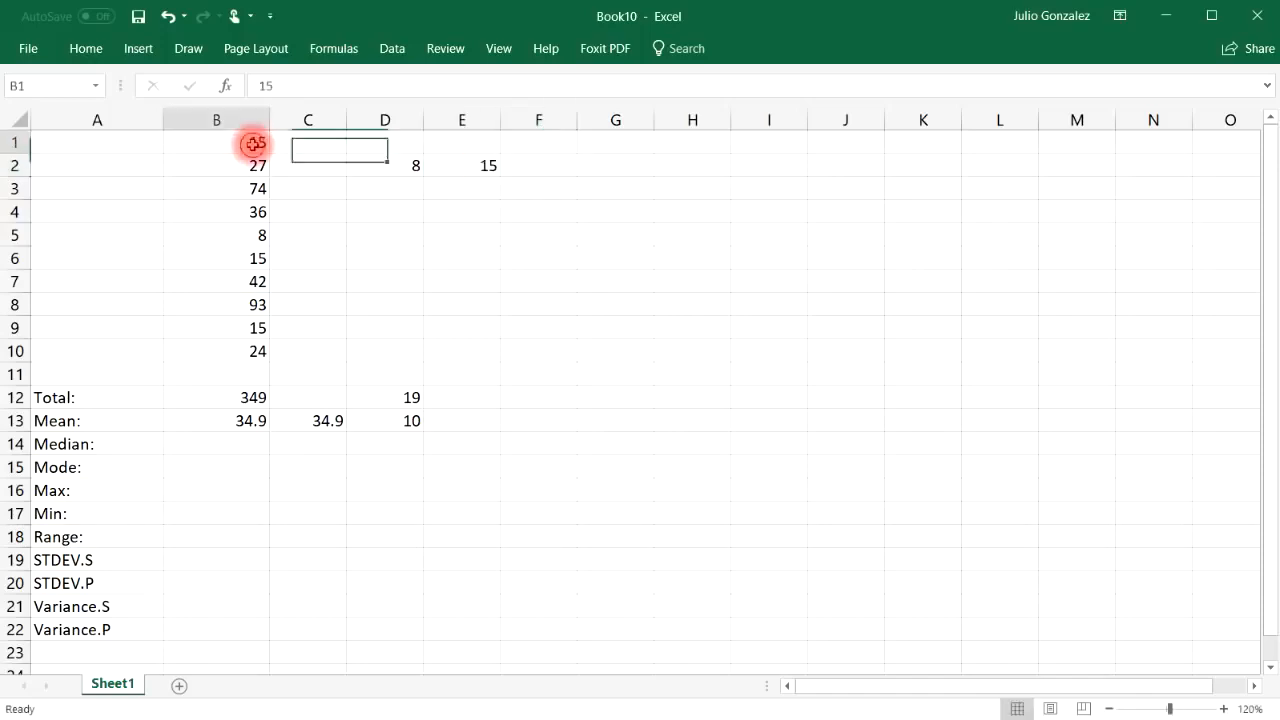
pyautogui.click(254, 256)
pyautogui.click(260, 328)
pyautogui.click(517, 166)
pyautogui.write('15')
pyautogui.click(604, 172)
pyautogui.write('15')
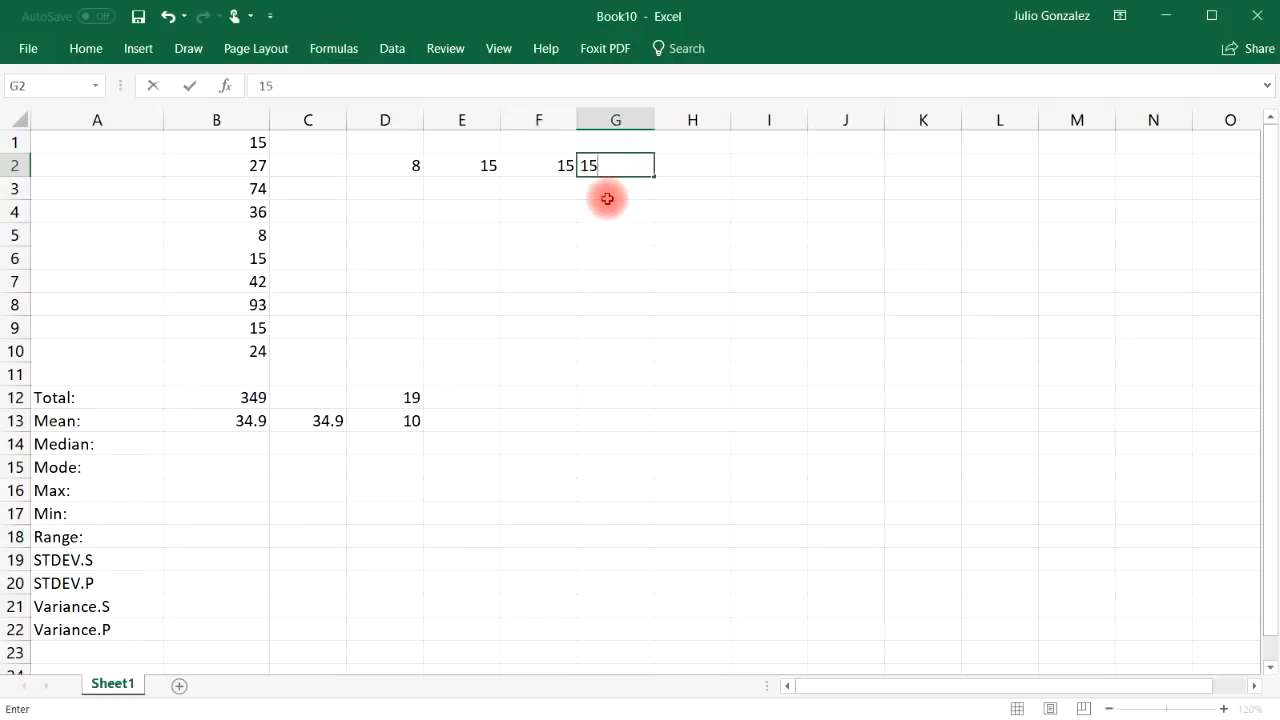
pyautogui.click(606, 198)
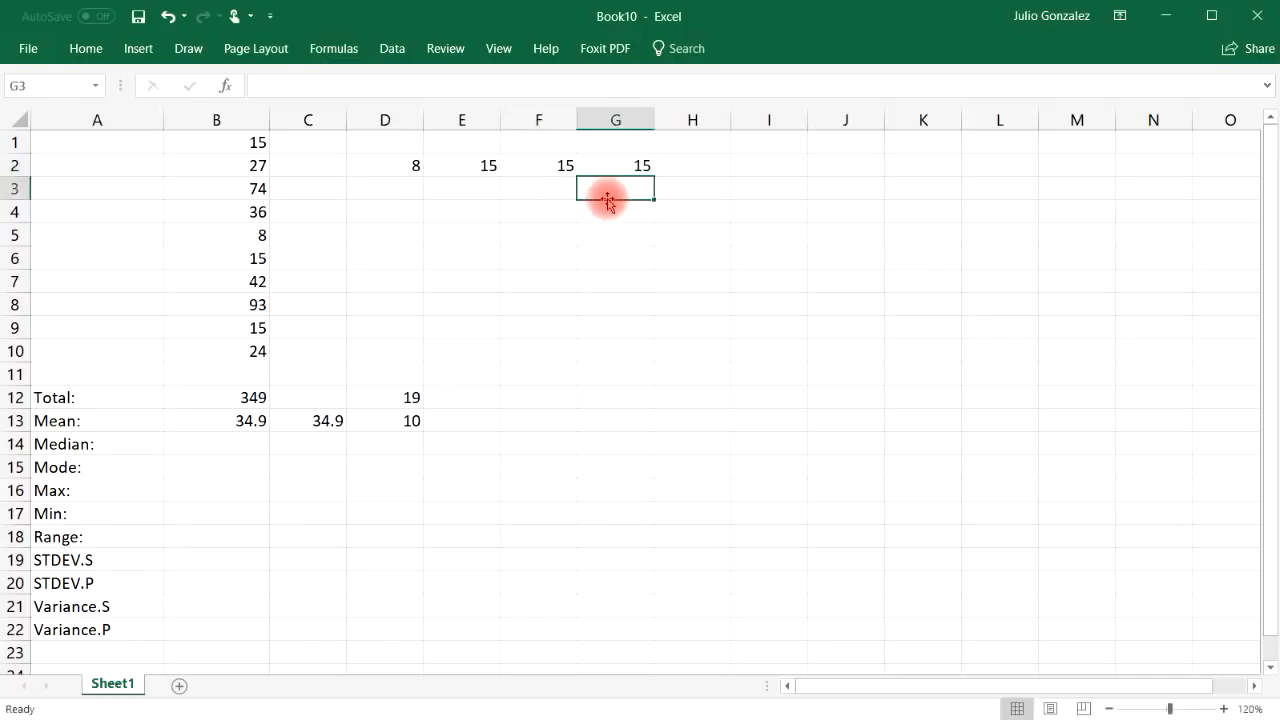
# Step: Extend the sorted list in row 2 with 24 in H2 and 27 in I2
pyautogui.click(257, 351)
pyautogui.click(677, 169)
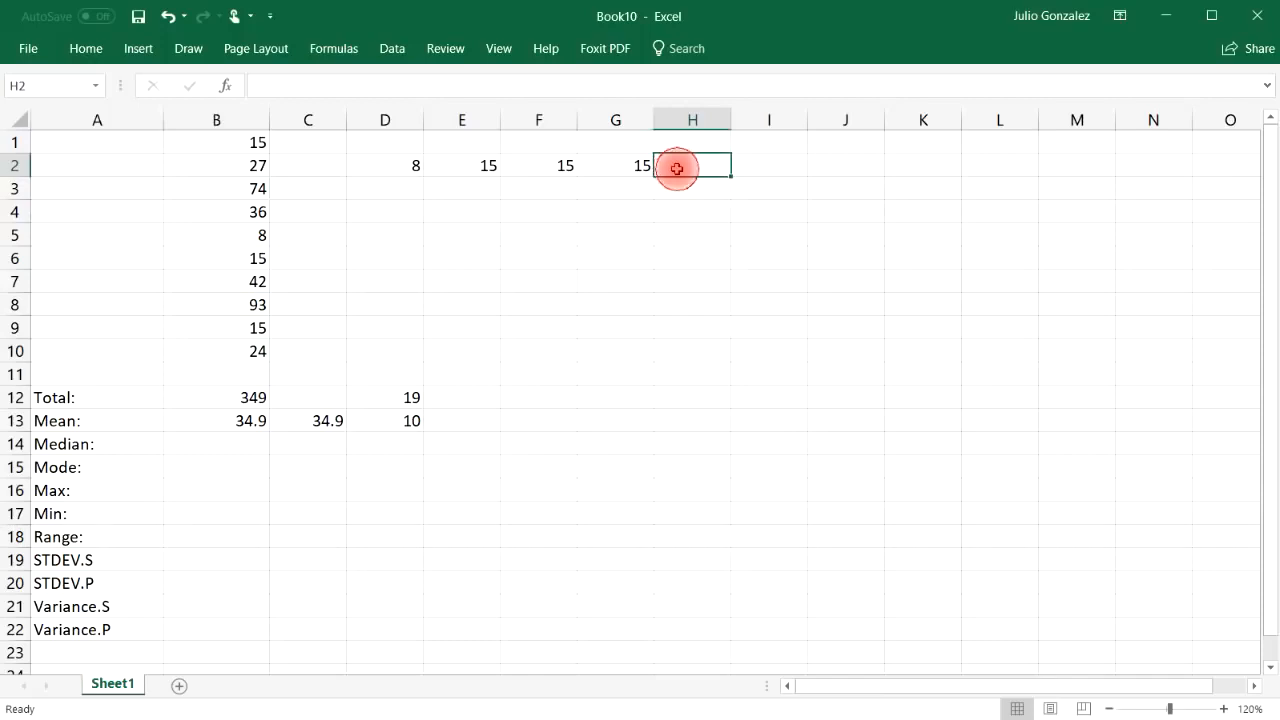
pyautogui.write('24')
pyautogui.click(670, 186)
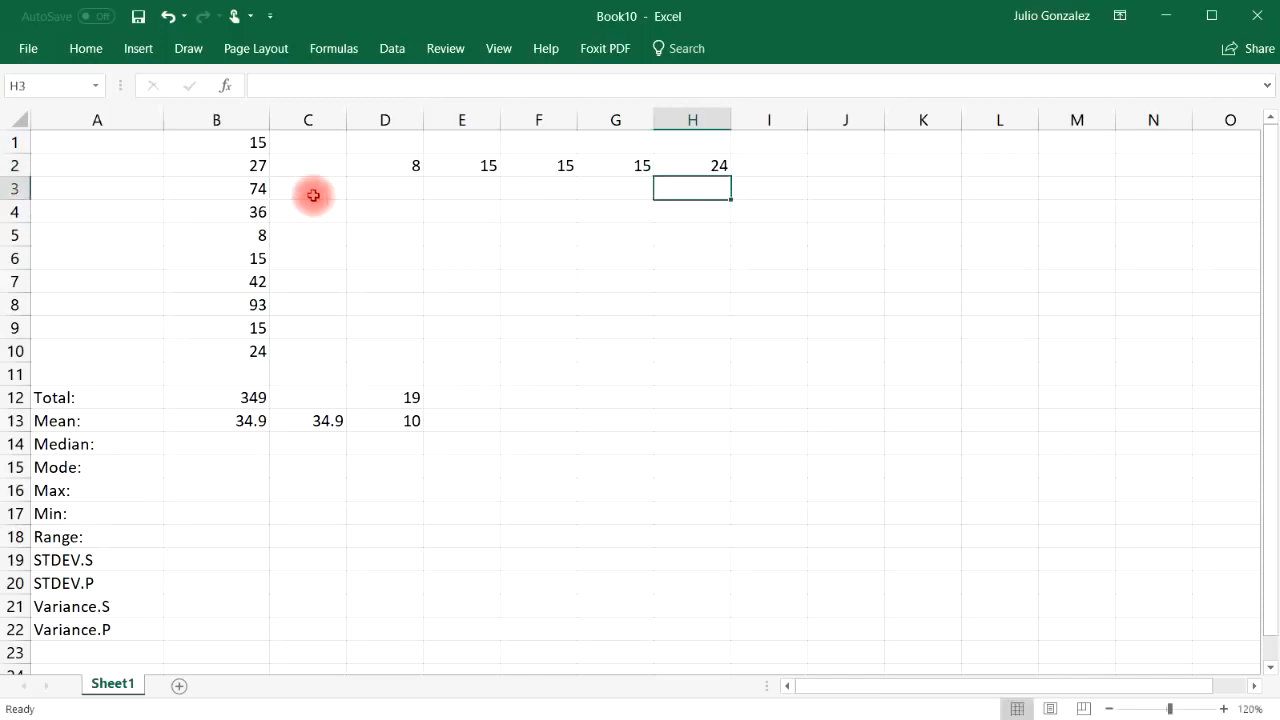
pyautogui.click(245, 165)
pyautogui.click(749, 164)
pyautogui.write('27')
pyautogui.click(749, 191)
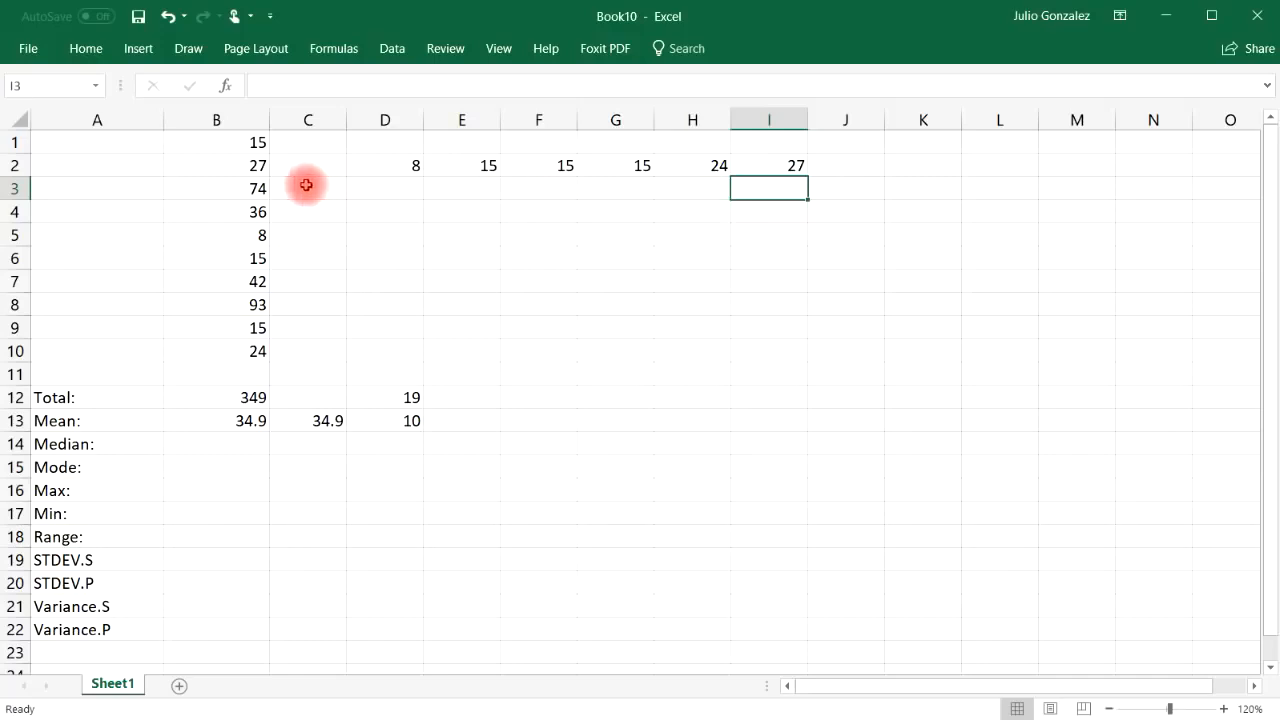
# Step: Continue the ascending list in row 2 with 36 in J2 and 42 in K2
pyautogui.click(246, 212)
pyautogui.click(834, 162)
pyautogui.write('36')
pyautogui.click(845, 189)
pyautogui.click(257, 282)
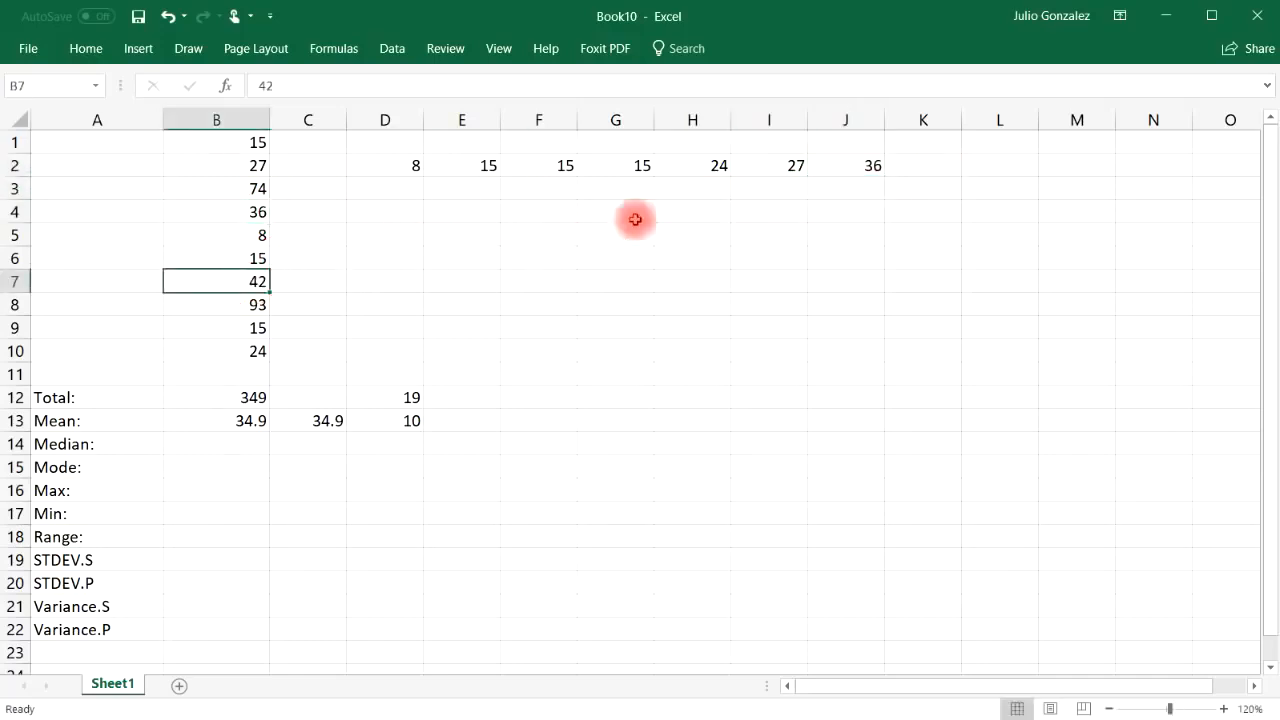
pyautogui.click(906, 167)
pyautogui.write('42')
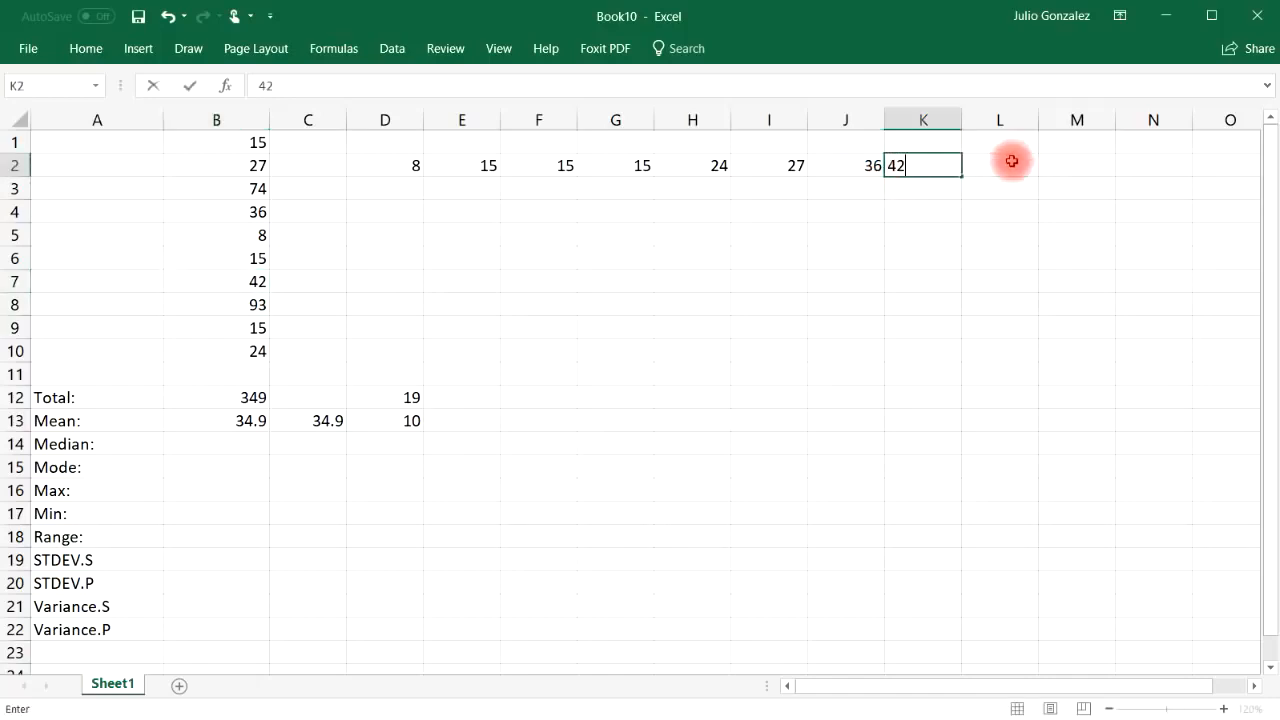
pyautogui.click(1013, 160)
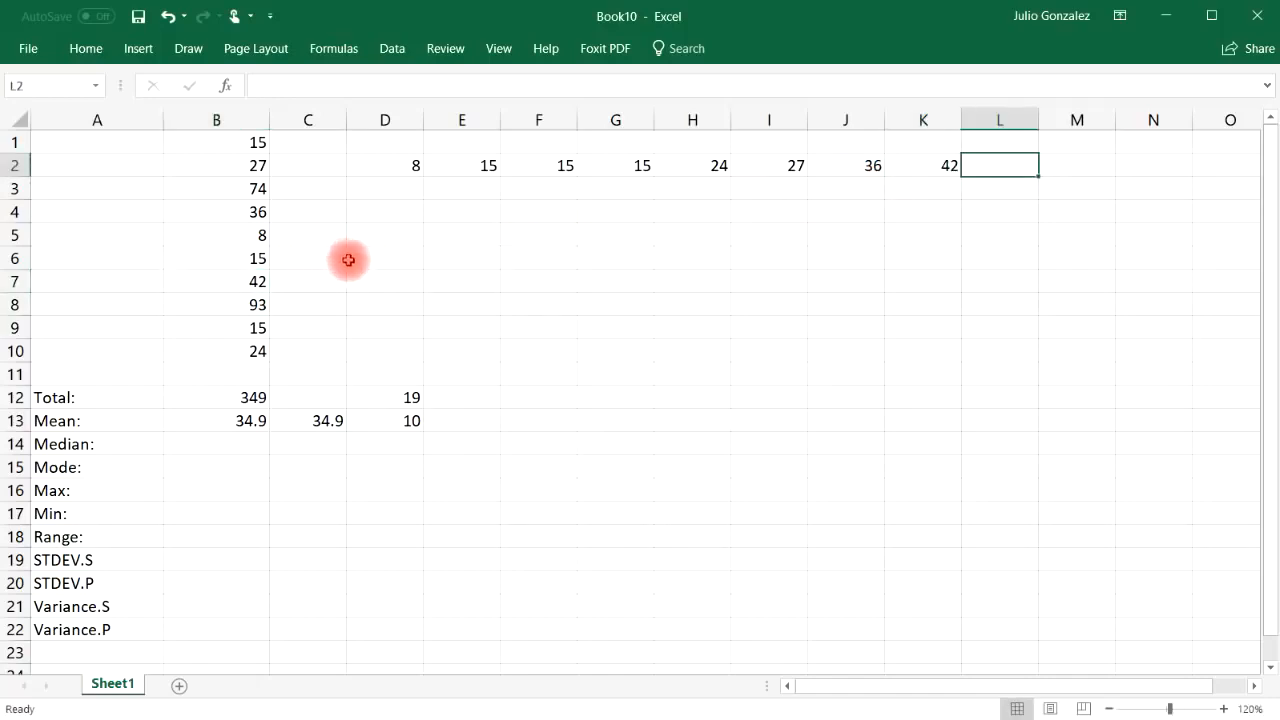
# Step: Complete the ascending list in row 2 with 74 in L2 and 93 in M2
pyautogui.click(256, 194)
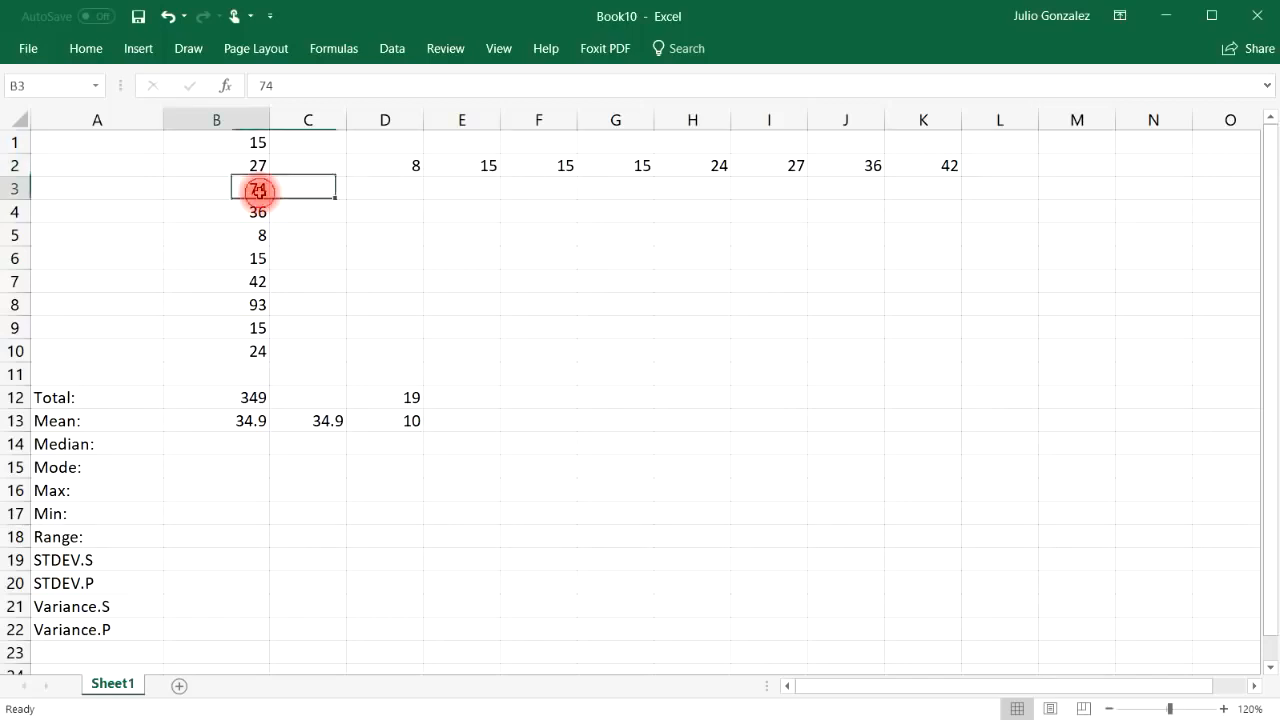
pyautogui.click(985, 164)
pyautogui.write('74')
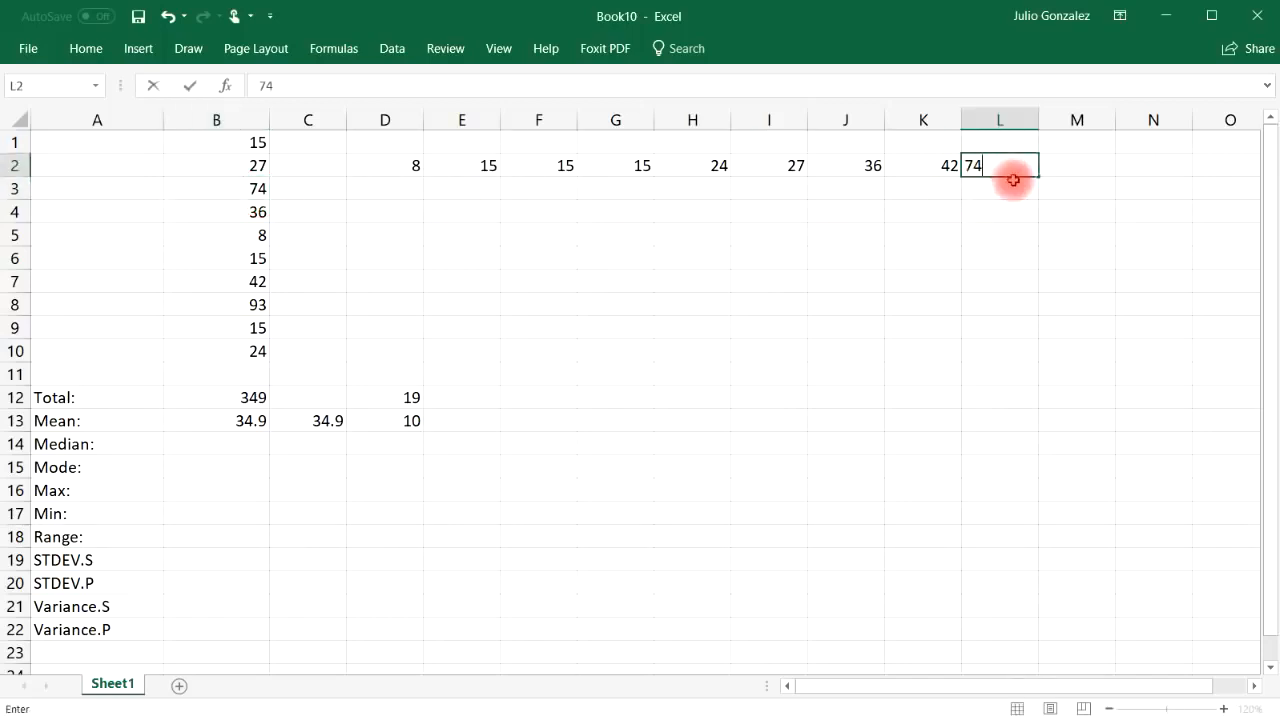
pyautogui.click(982, 190)
pyautogui.click(266, 307)
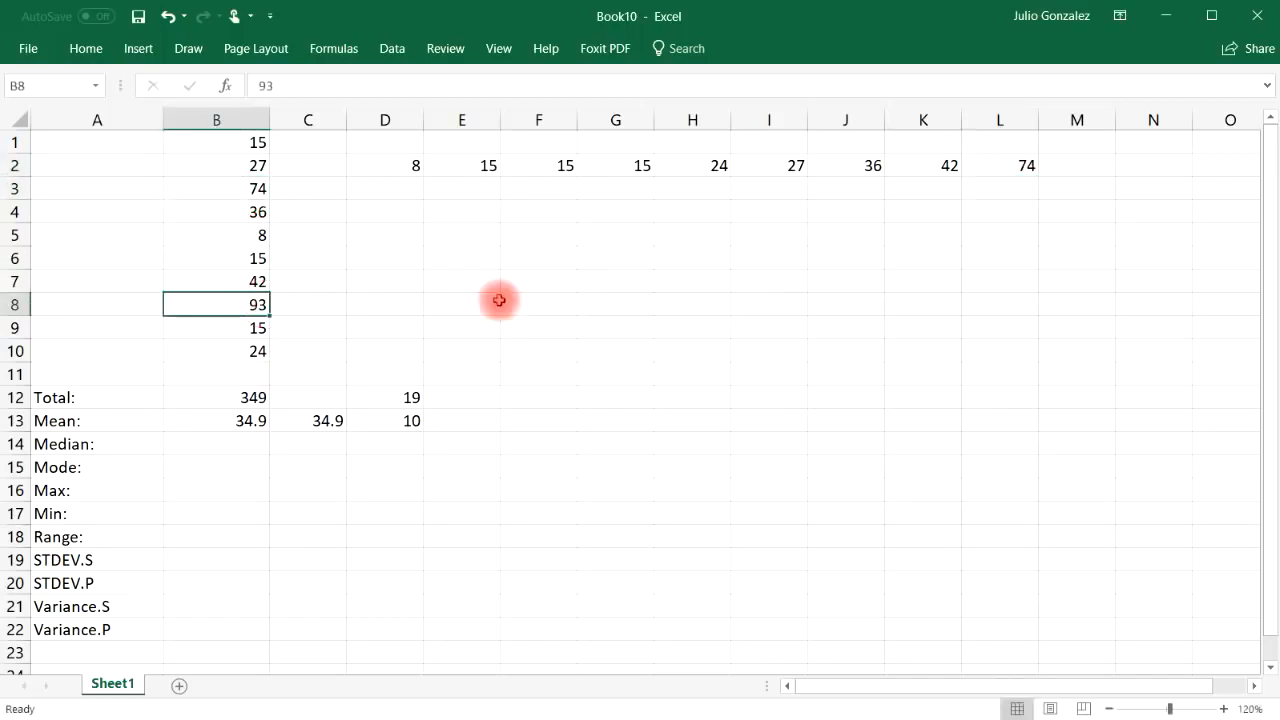
pyautogui.click(1060, 167)
pyautogui.write('93')
pyautogui.click(1058, 208)
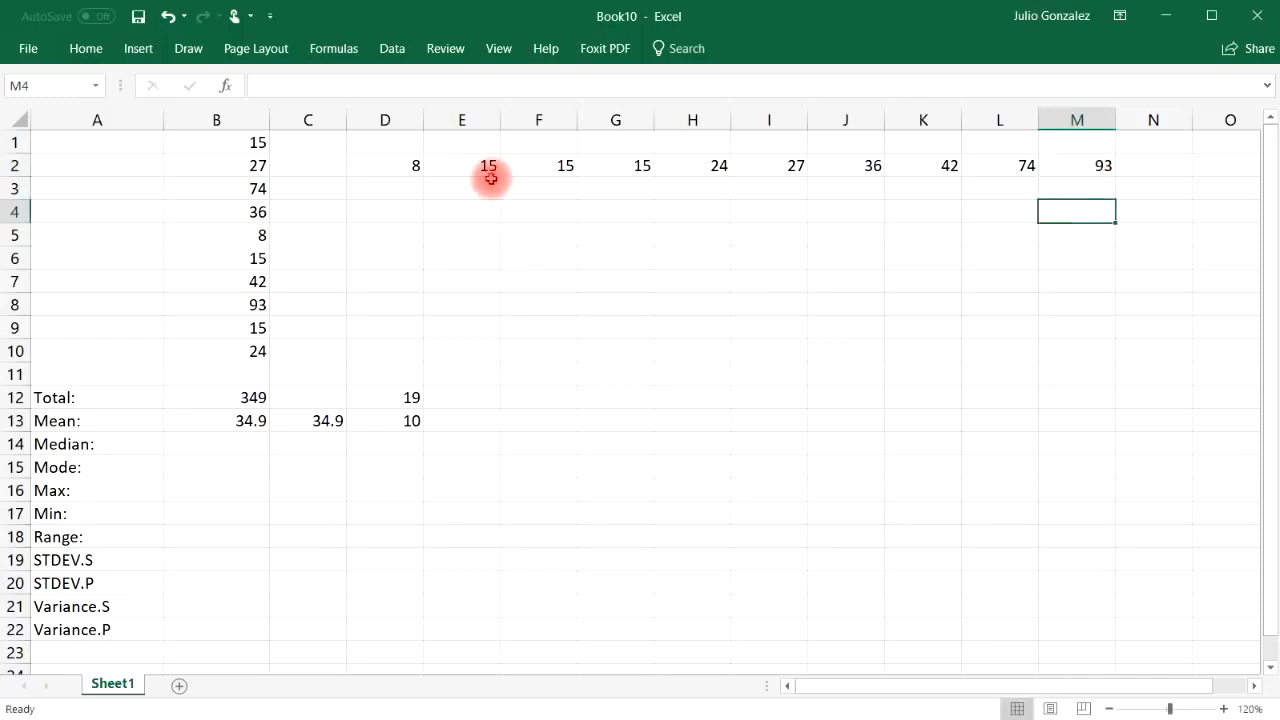
# Step: Check the number of values in D2:M2 with a COUNT formula in F8, and clear that cell again
pyautogui.click(537, 305)
pyautogui.write('==count(')
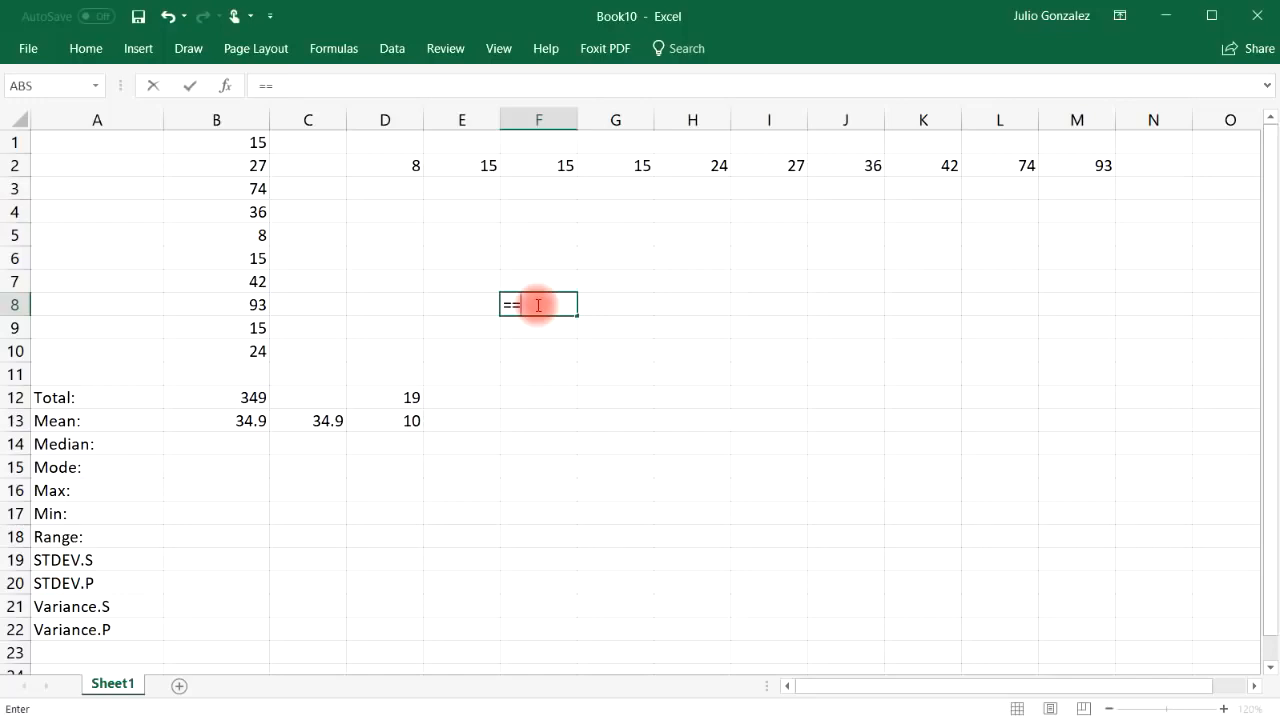
pyautogui.press('BackSpace')
pyautogui.press('BackSpace')
pyautogui.press('BackSpace')
pyautogui.press('BackSpace')
pyautogui.press('BackSpace')
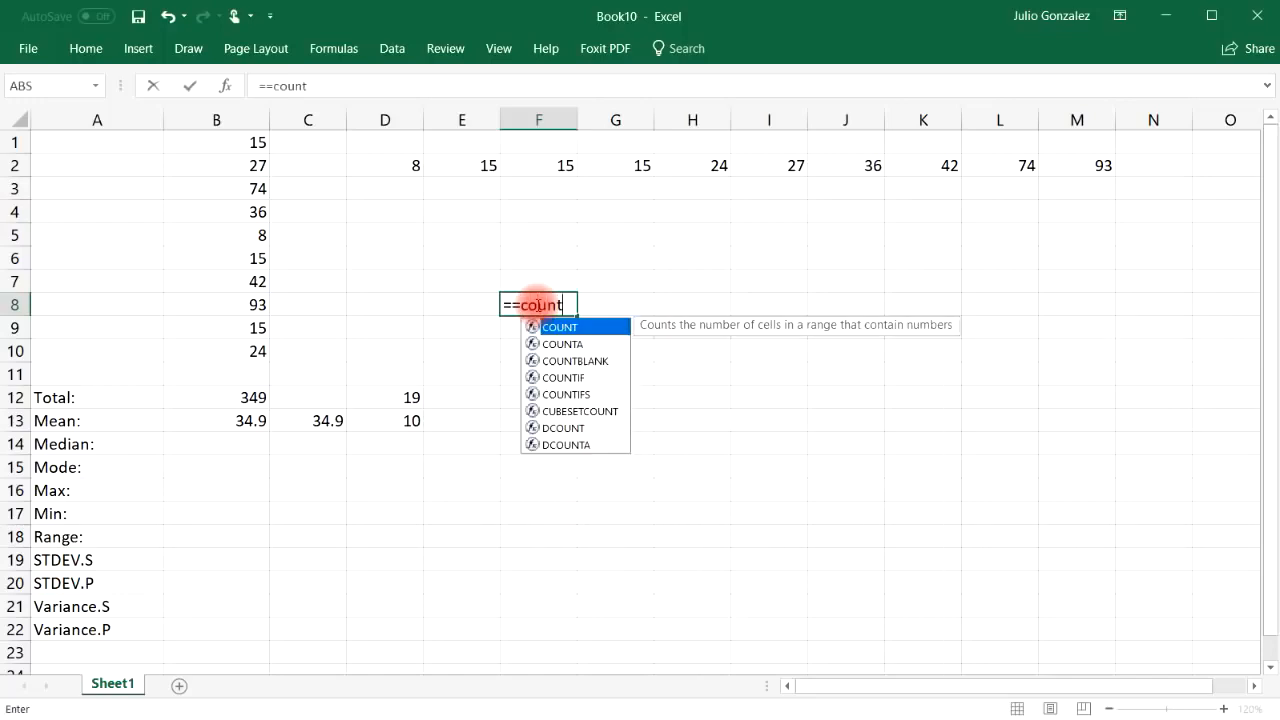
pyautogui.write('cu')
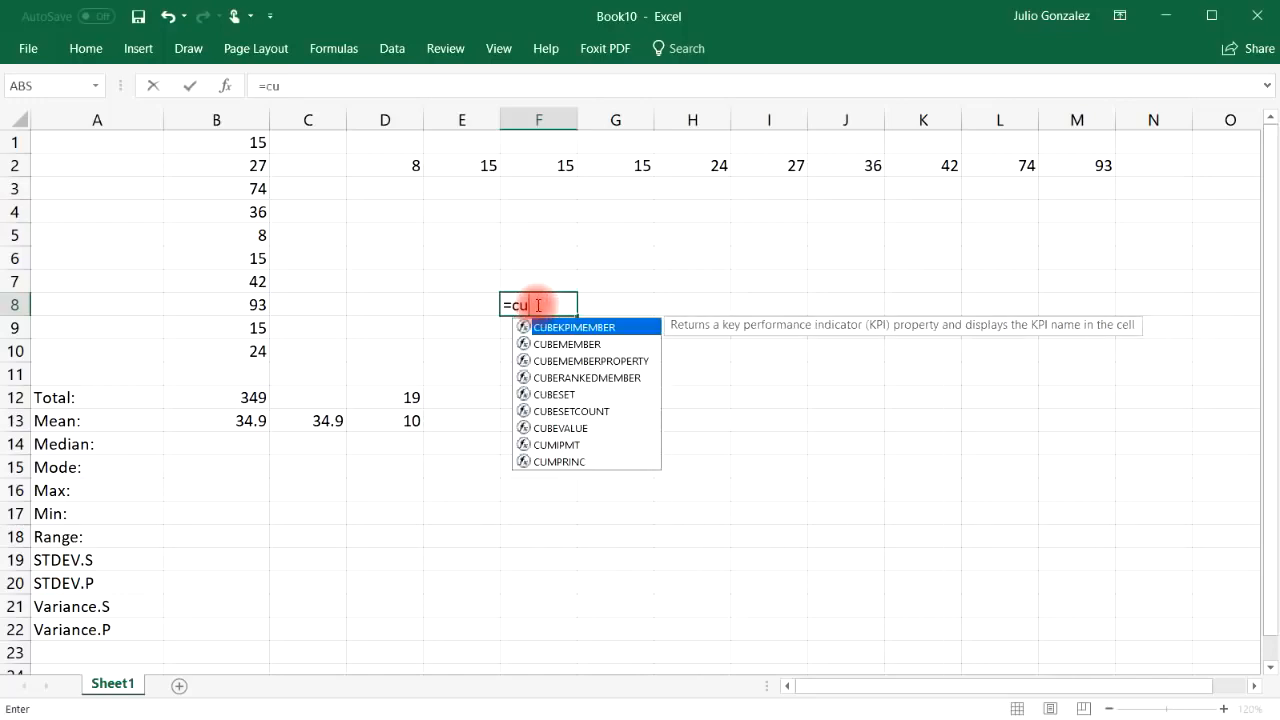
pyautogui.press('BackSpace')
pyautogui.write('ount(')
pyautogui.moveTo(409, 165); pyautogui.dragTo(1074, 160)
pyautogui.write(')')
pyautogui.press('Return')
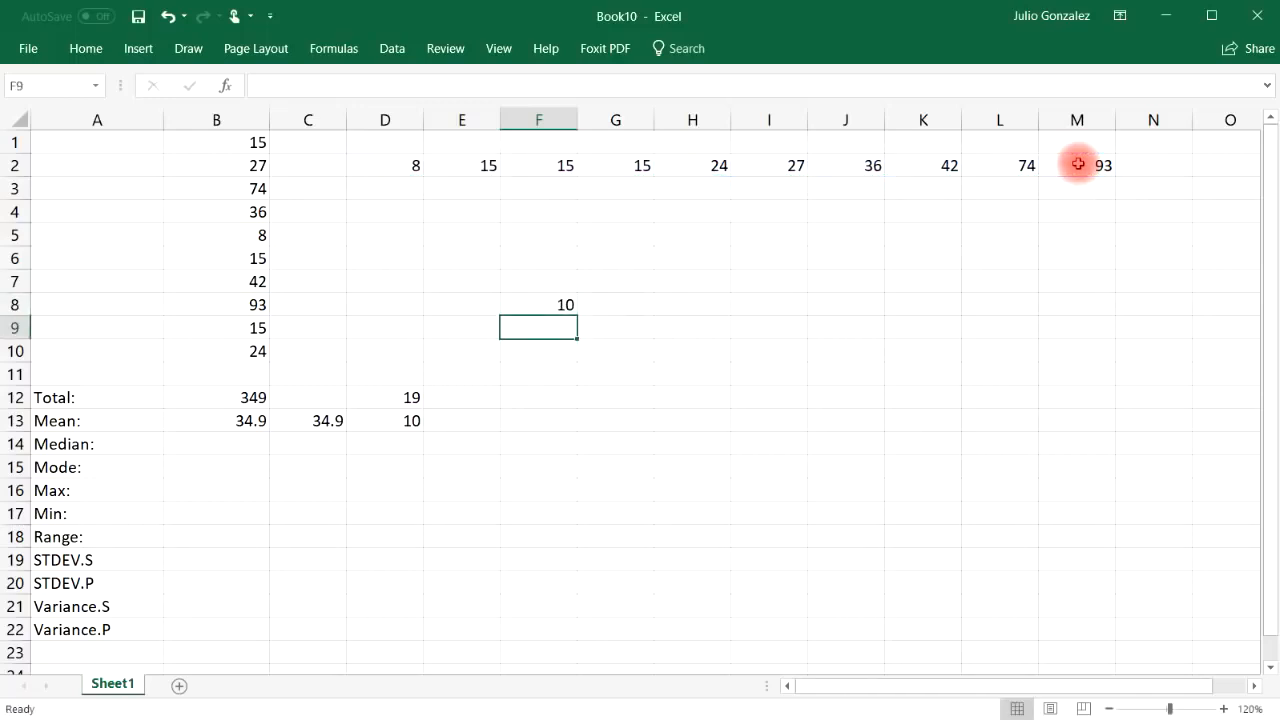
pyautogui.click(566, 303)
pyautogui.press('Delete')
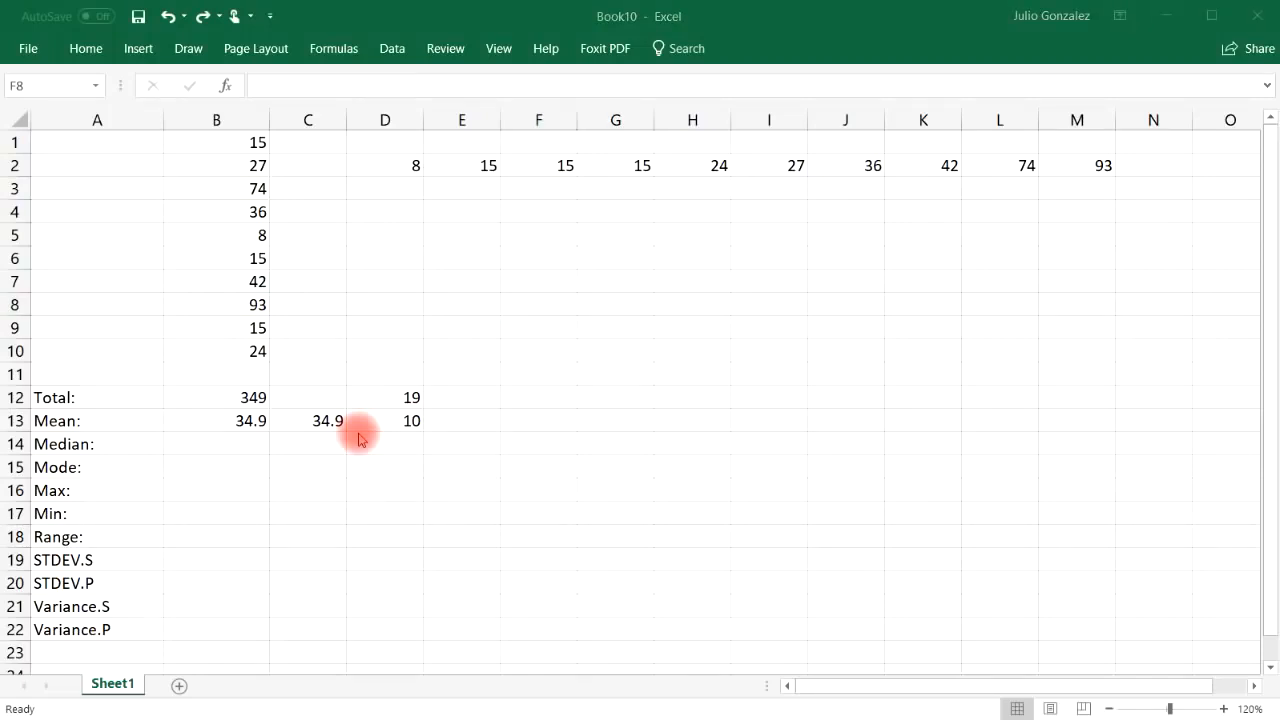
# Step: Strike out four values at each end of the sorted list with the red pen and box the middle values 24 and 27
pyautogui.click(114, 443)
pyautogui.click(114, 443)
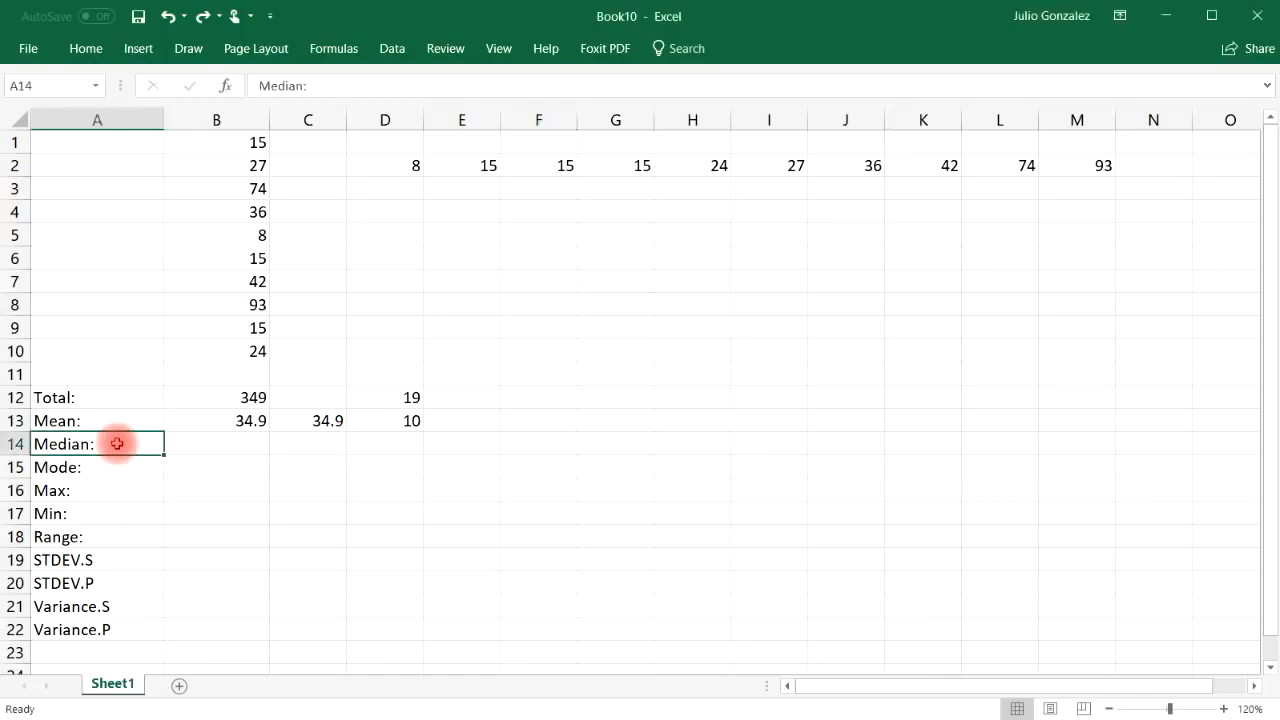
pyautogui.click(188, 48)
pyautogui.click(260, 105)
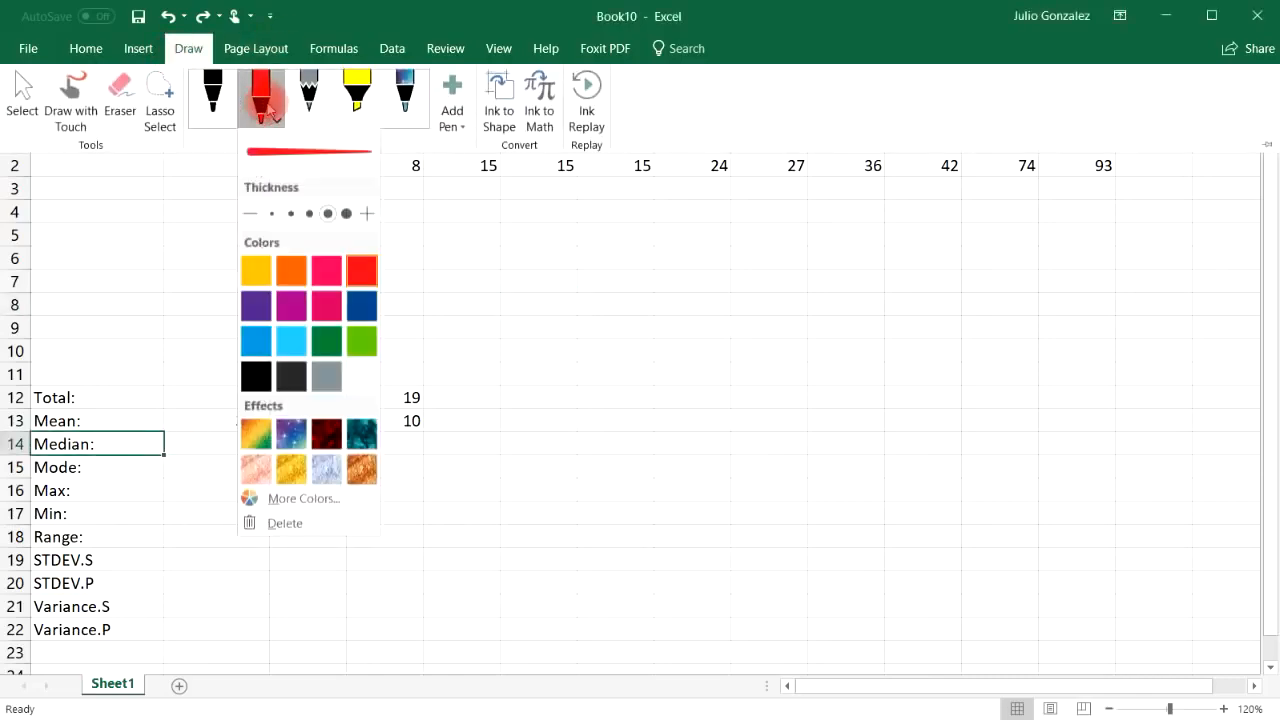
pyautogui.click(358, 277)
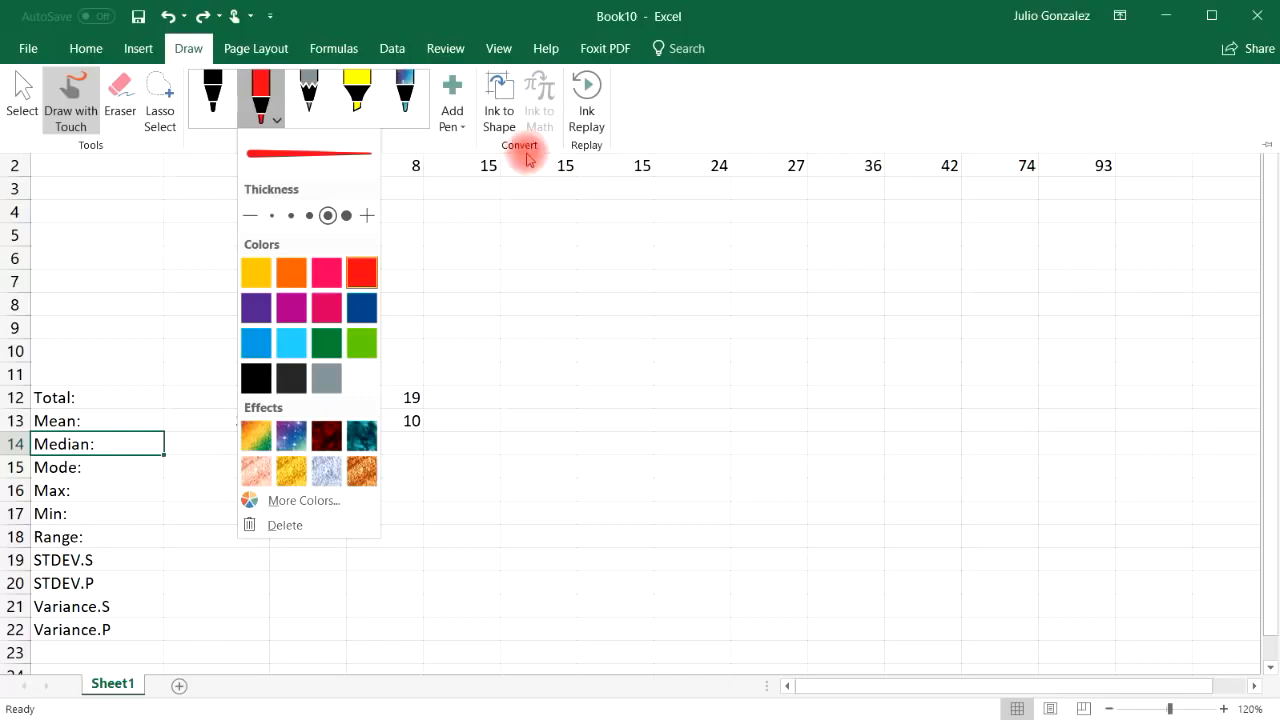
pyautogui.click(1079, 186)
pyautogui.moveTo(1074, 188); pyautogui.dragTo(1119, 158)
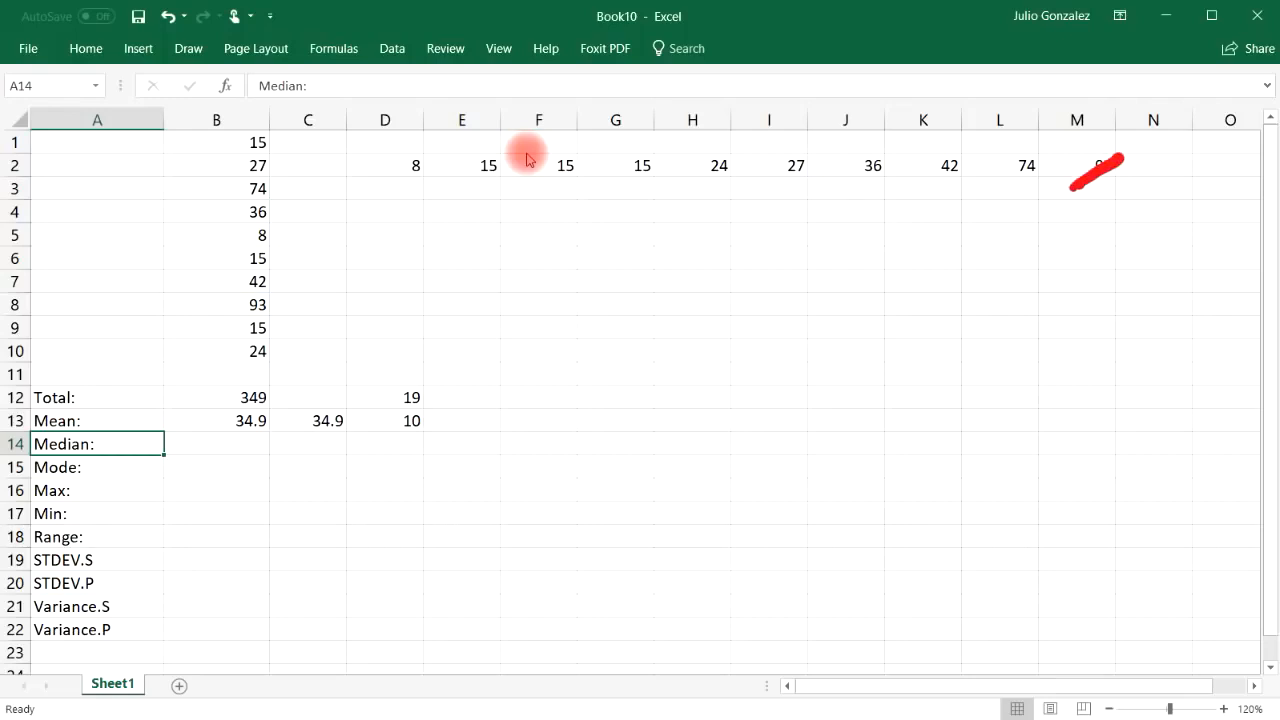
pyautogui.moveTo(382, 184)
pyautogui.mouseDown()
pyautogui.moveTo(441, 148)
pyautogui.moveTo(517, 148)
pyautogui.mouseUp()
pyautogui.moveTo(995, 183); pyautogui.dragTo(1054, 153)
pyautogui.moveTo(527, 187); pyautogui.dragTo(616, 147)
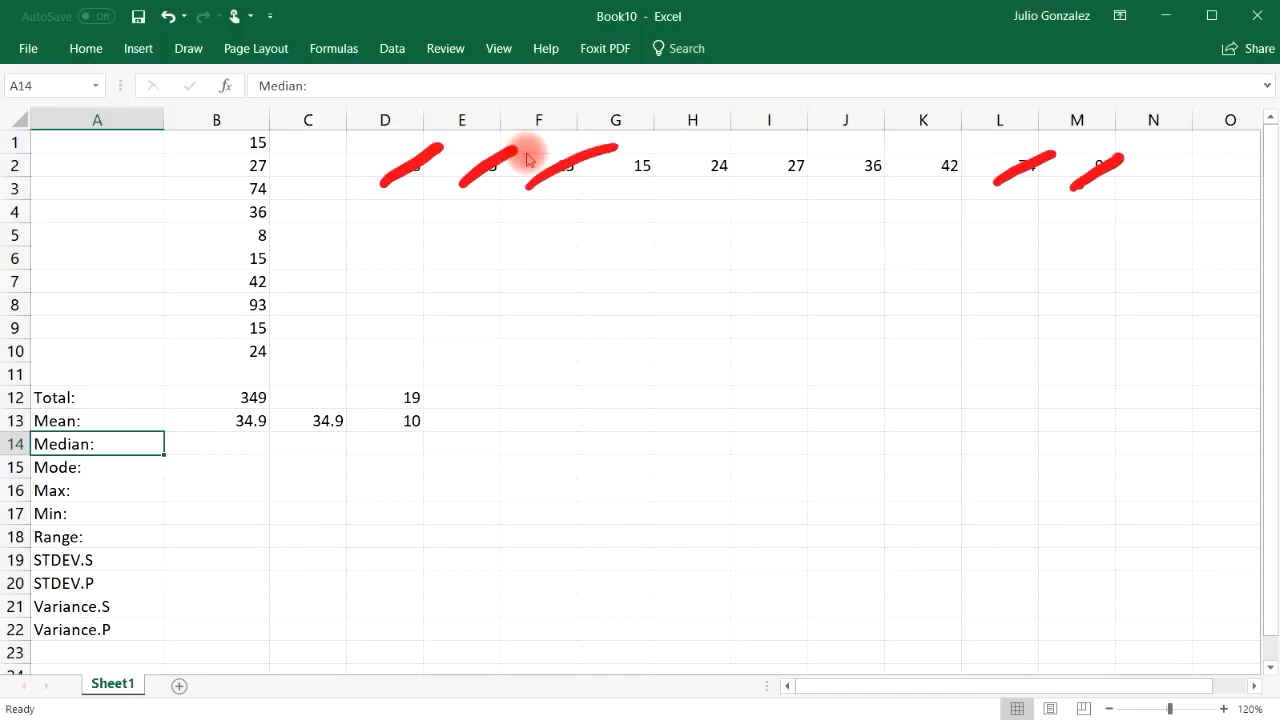
pyautogui.moveTo(913, 184); pyautogui.dragTo(966, 156)
pyautogui.moveTo(620, 182); pyautogui.dragTo(676, 153)
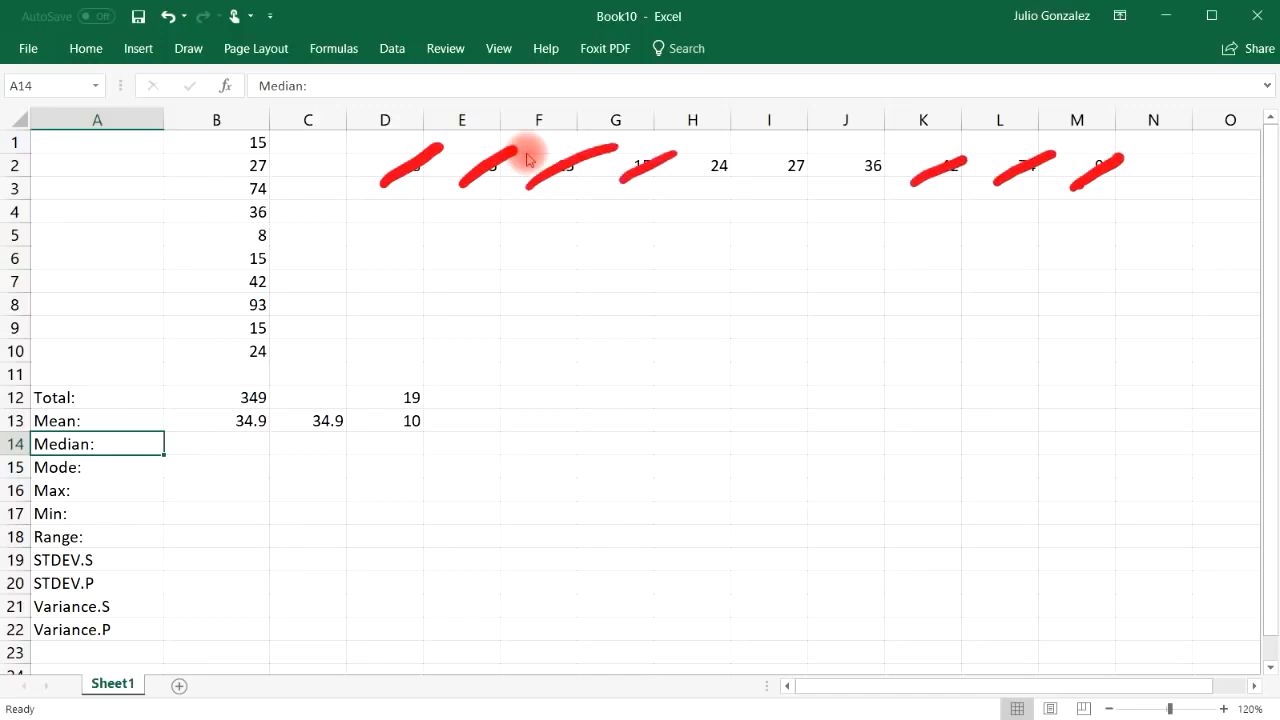
pyautogui.moveTo(848, 182); pyautogui.dragTo(910, 153)
pyautogui.moveTo(690, 188)
pyautogui.mouseDown()
pyautogui.moveTo(693, 132)
pyautogui.moveTo(826, 134)
pyautogui.moveTo(752, 208)
pyautogui.moveTo(690, 198)
pyautogui.mouseUp()
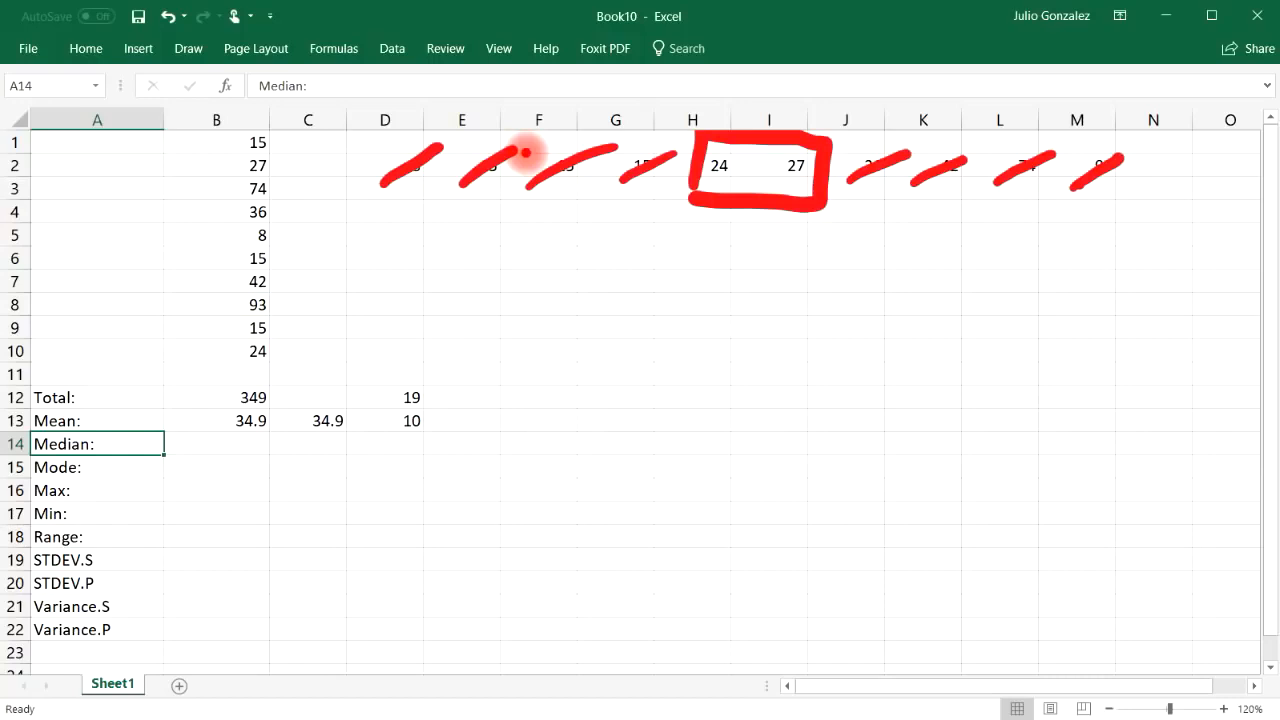
# Step: Undo all the red ink marks drawn over the sorted list in row 2
pyautogui.click(168, 16)
pyautogui.click(168, 16)
pyautogui.click(170, 18)
pyautogui.click(170, 18)
pyautogui.click(170, 18)
pyautogui.click(170, 18)
pyautogui.click(170, 18)
pyautogui.click(170, 18)
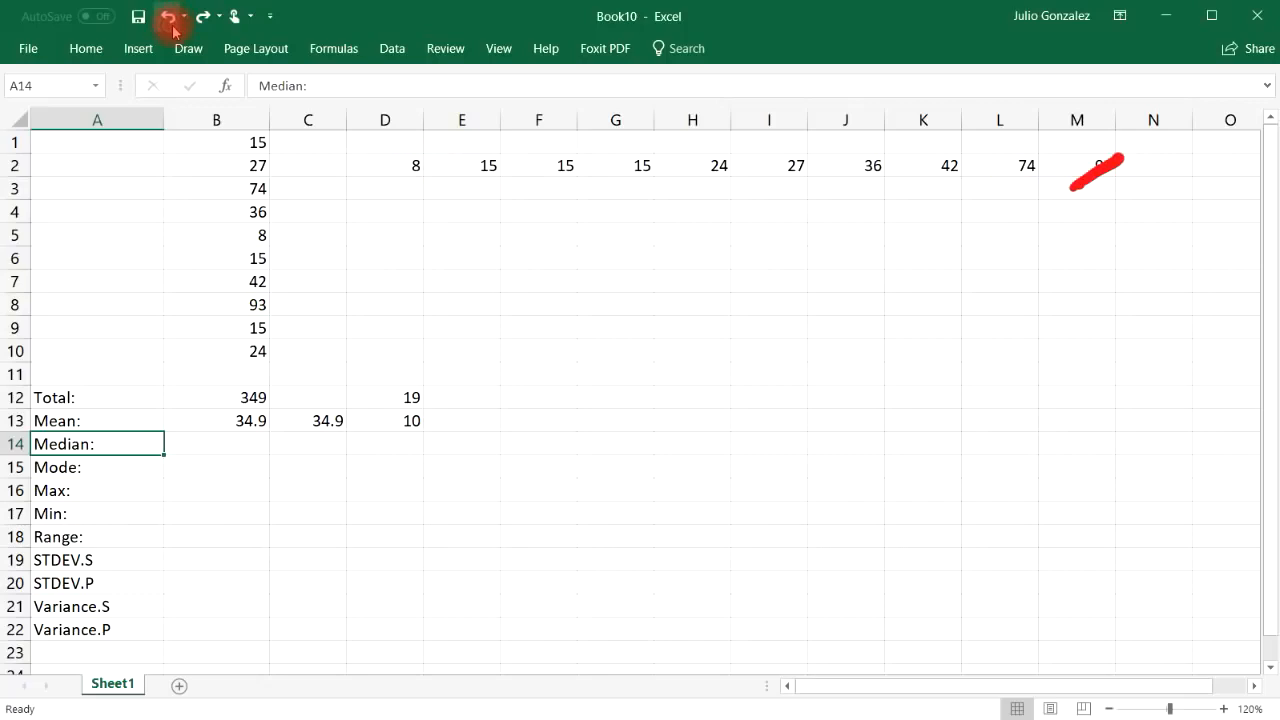
pyautogui.click(170, 18)
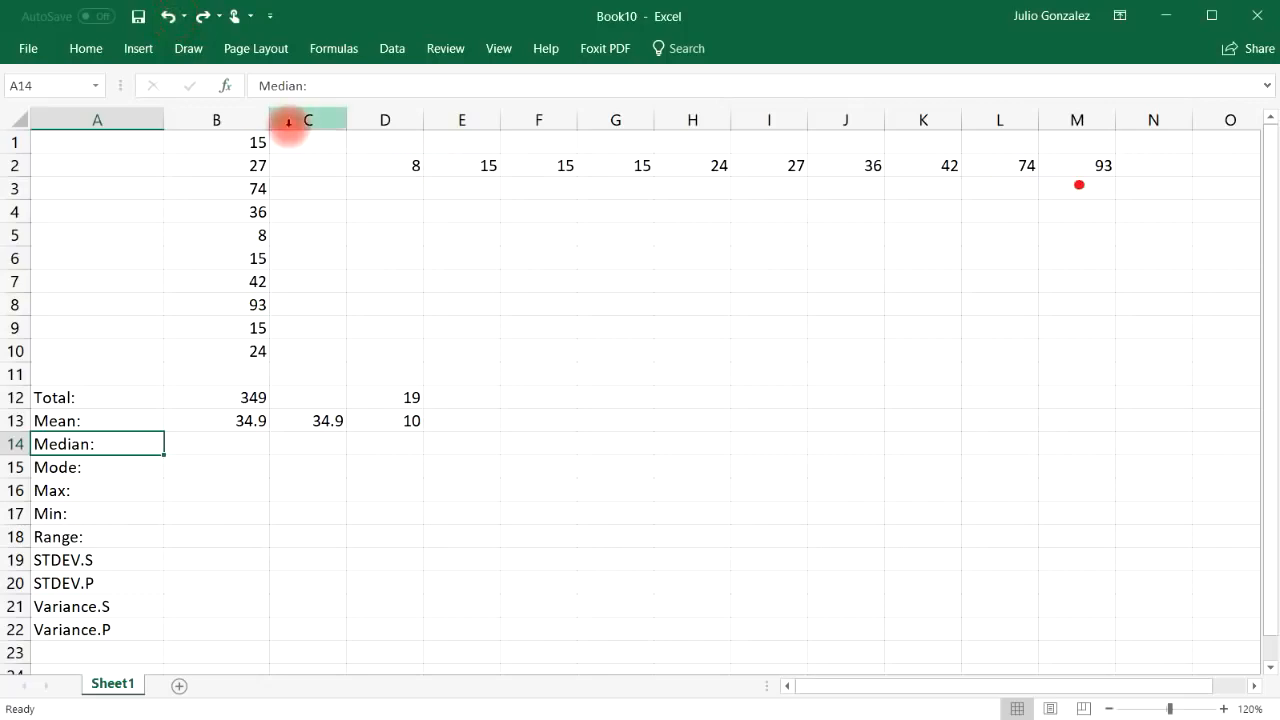
pyautogui.click(168, 16)
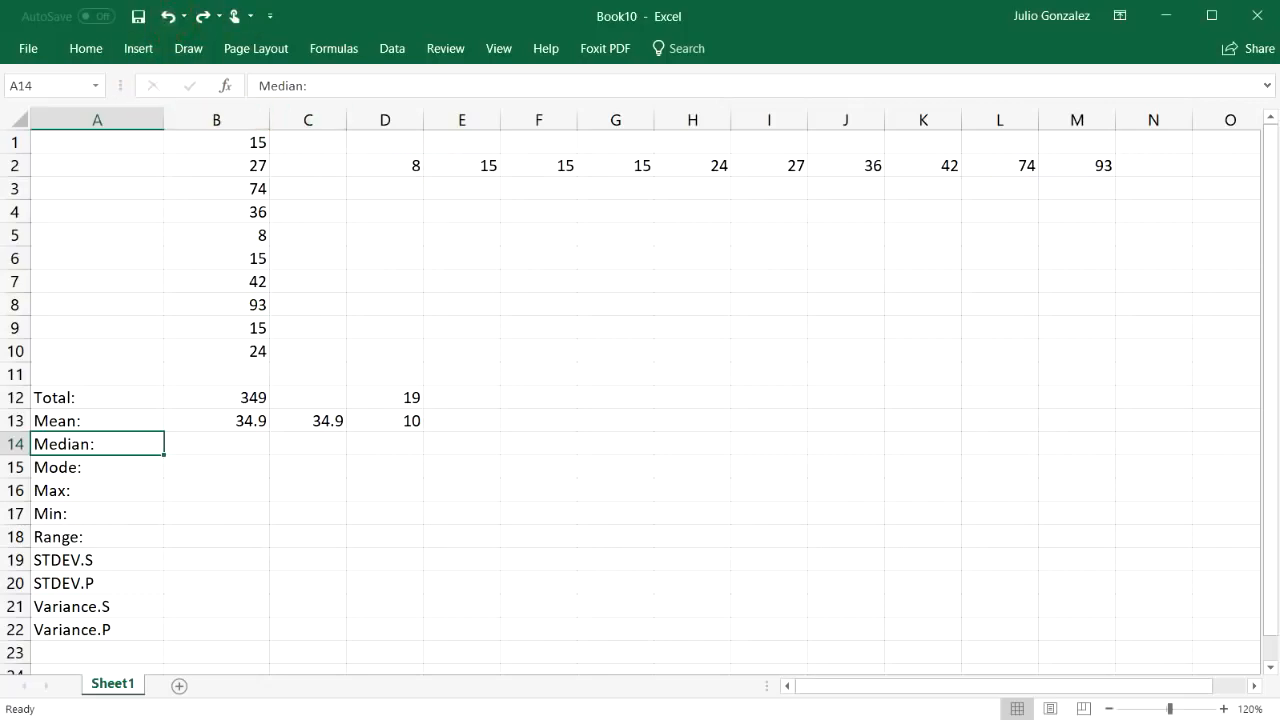
# Step: Average the two middle values in cell G5 with =AVERAGE(24,27)
pyautogui.click(600, 233)
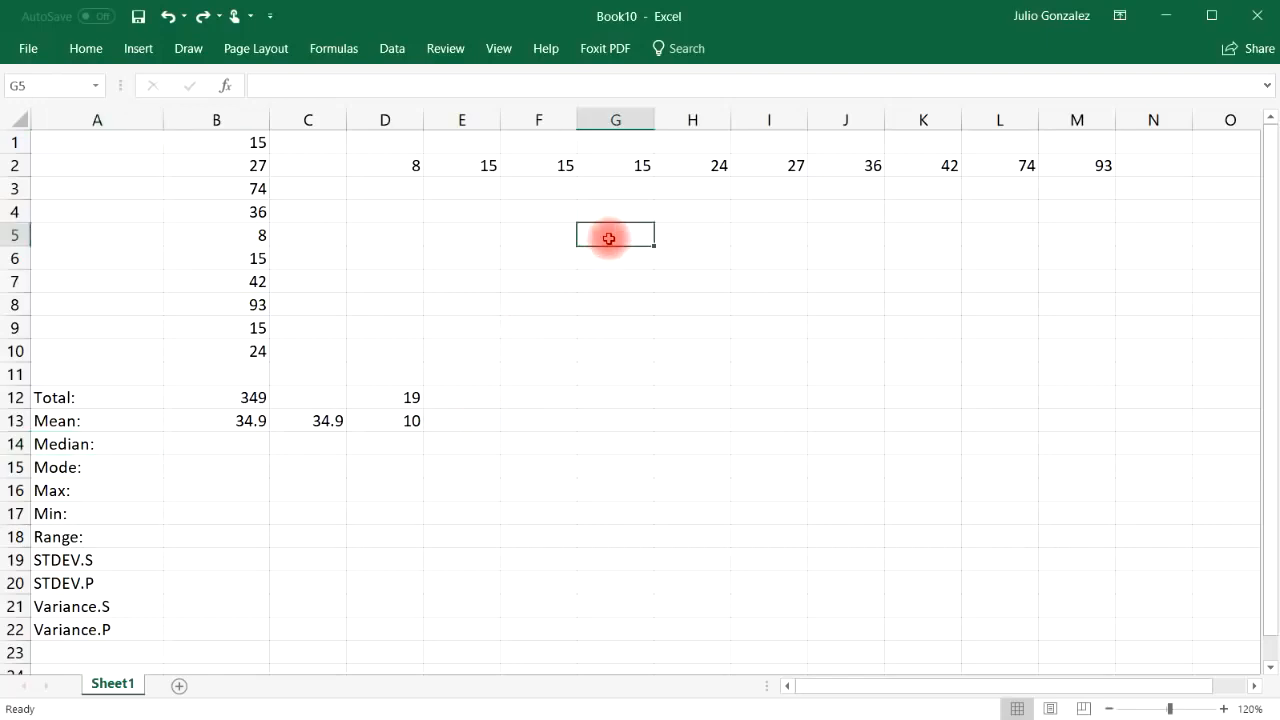
pyautogui.write('=average(24,')
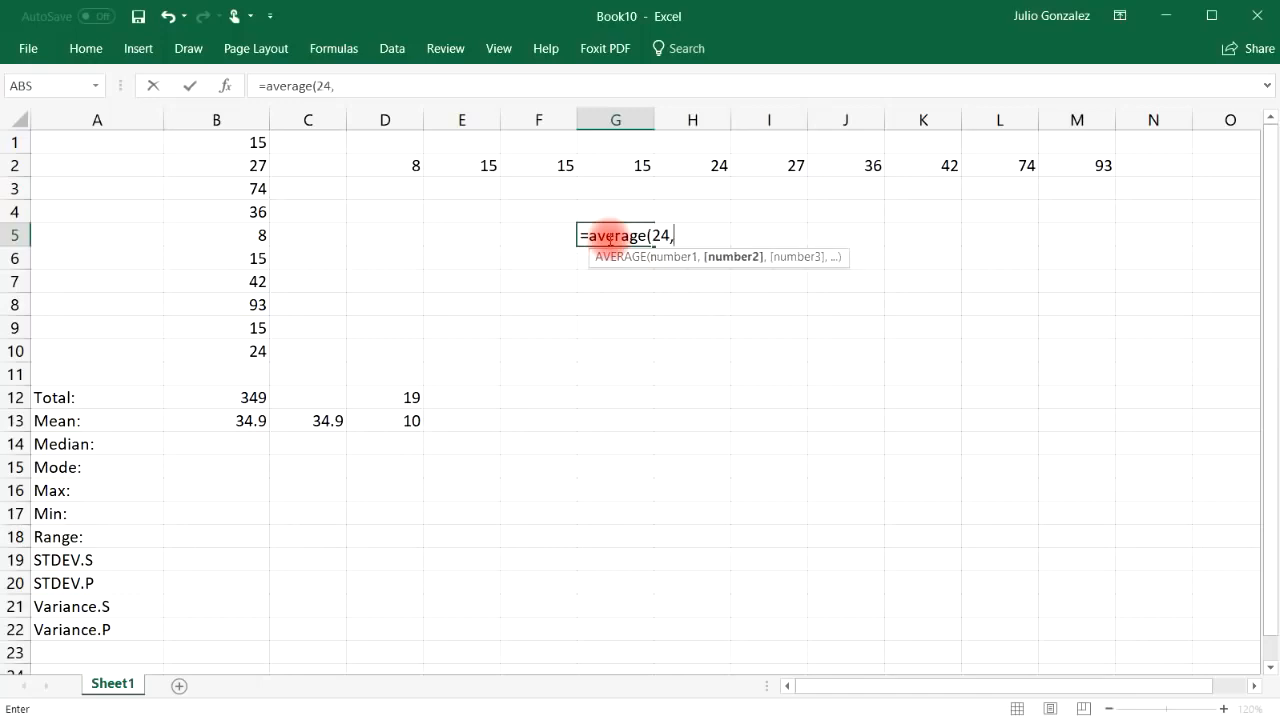
pyautogui.write('27)')
pyautogui.press('Return')
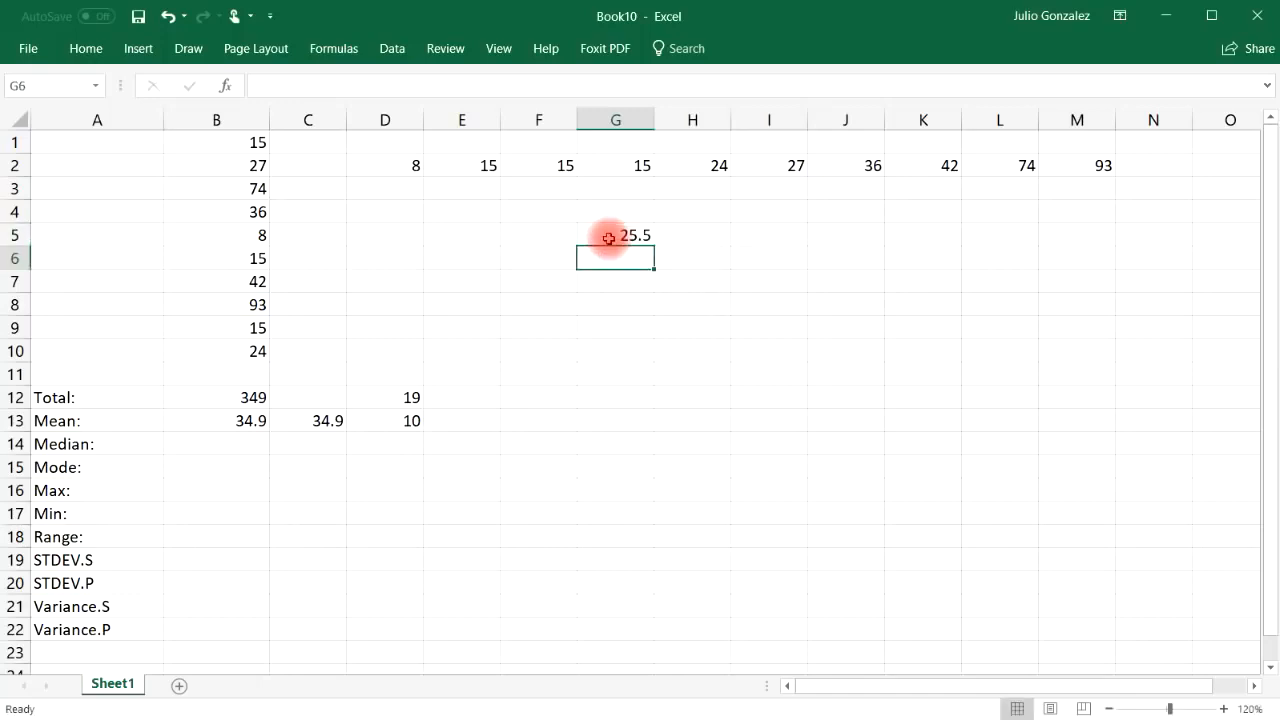
# Step: Calculate the median of B1:B10 in cell B14 with the MEDIAN function and compare it with the manual result in G5
pyautogui.click(223, 442)
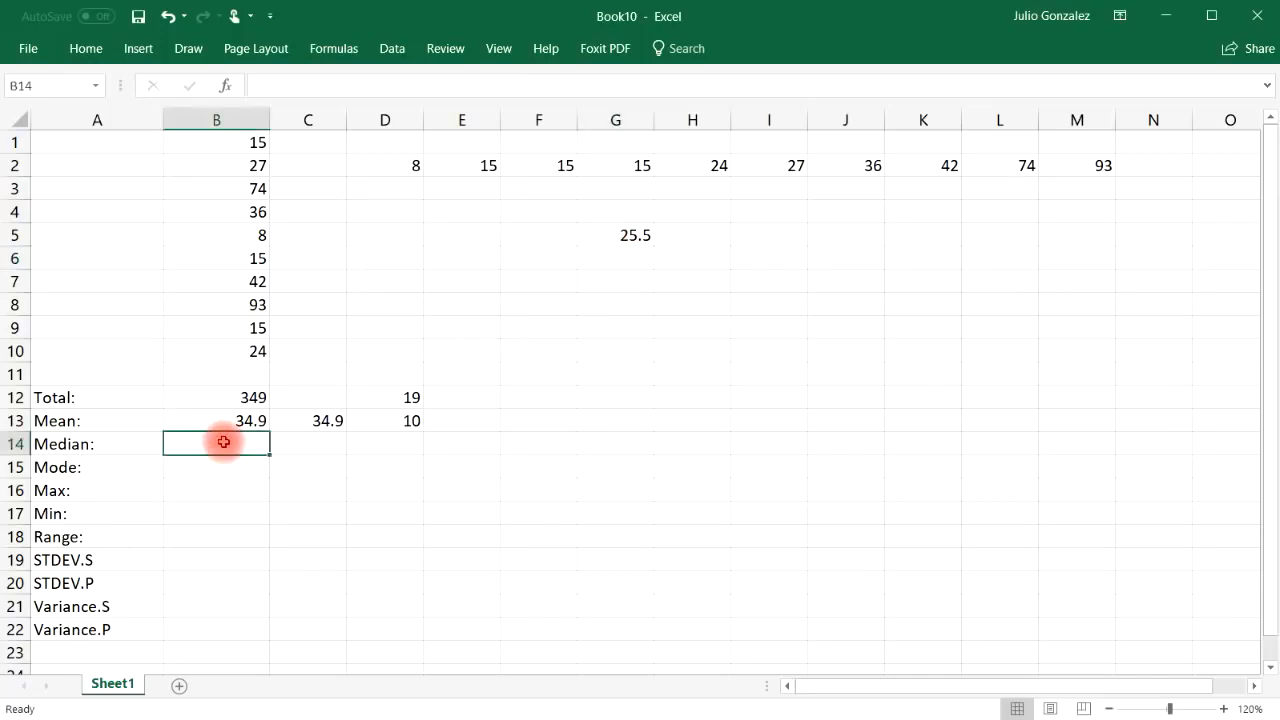
pyautogui.write('=median')
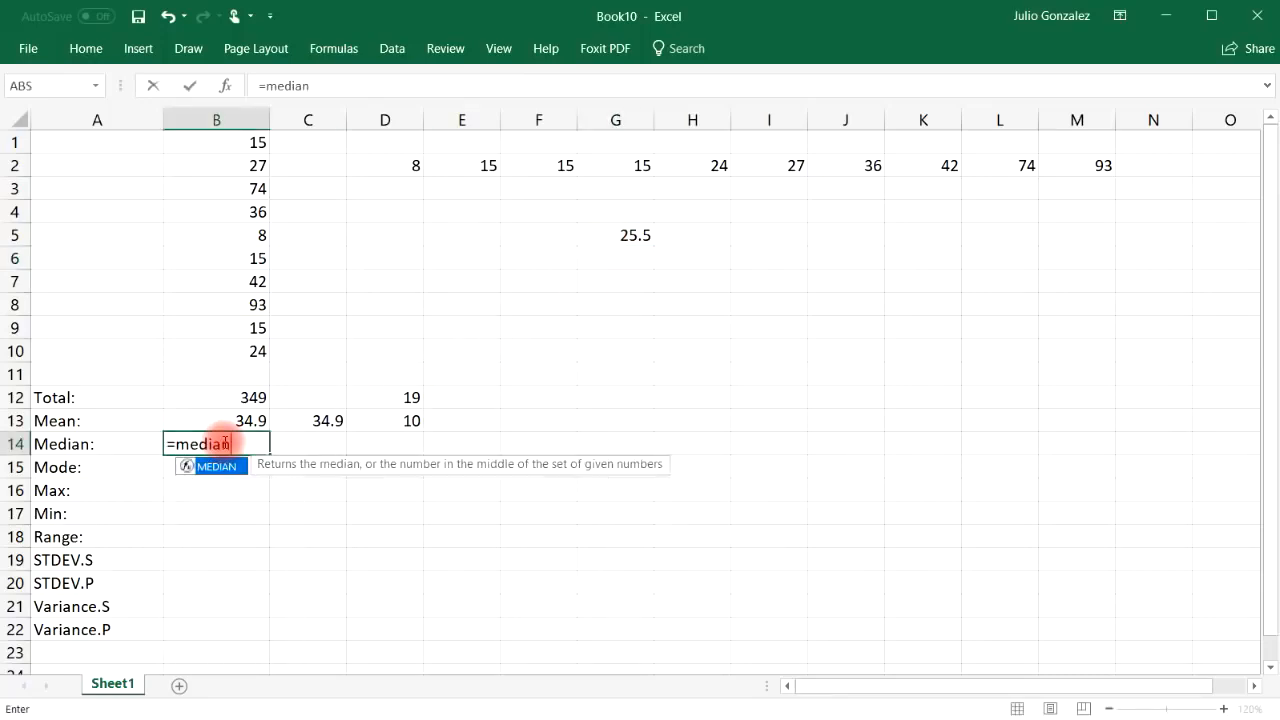
pyautogui.write('(')
pyautogui.moveTo(251, 143); pyautogui.dragTo(251, 351)
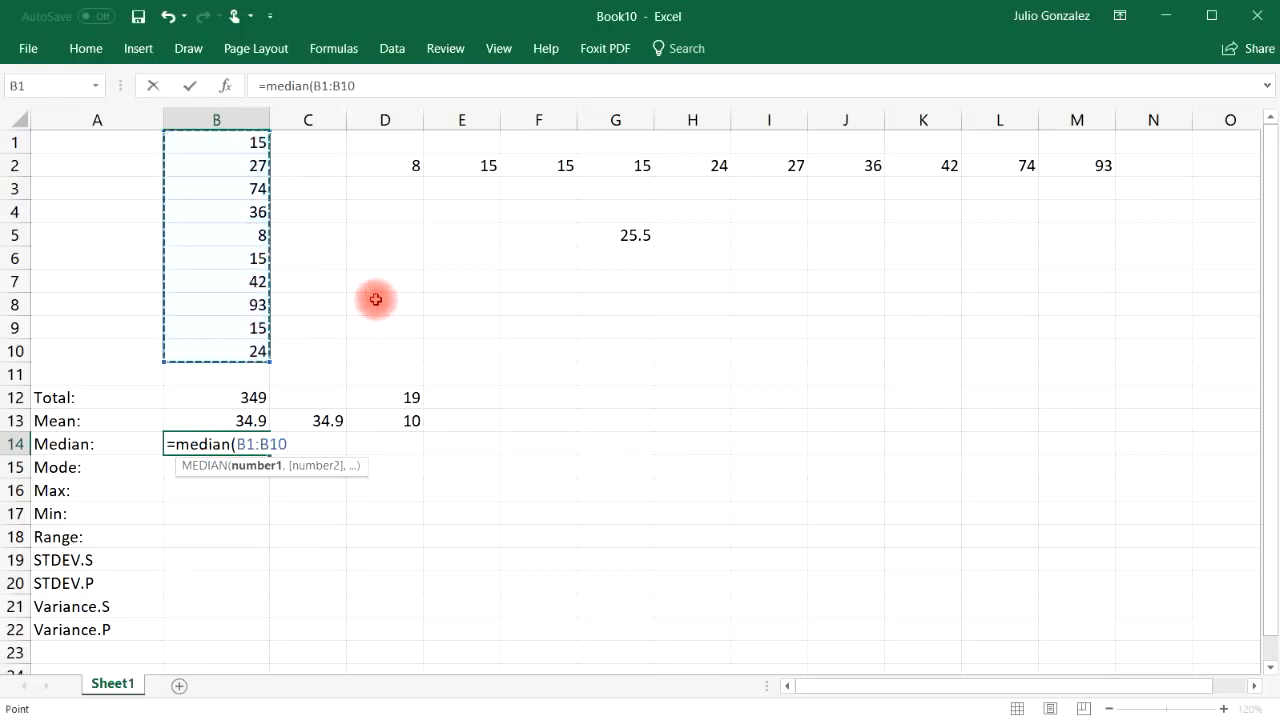
pyautogui.write(')')
pyautogui.press('Return')
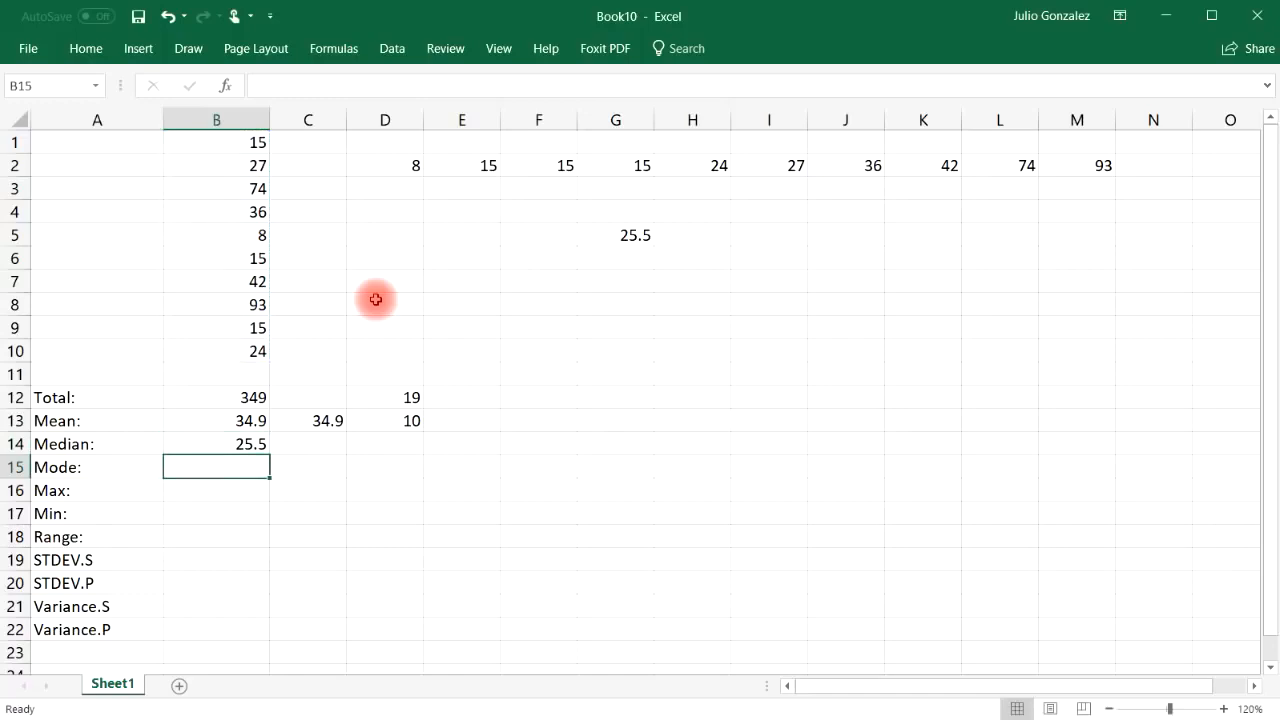
pyautogui.click(249, 443)
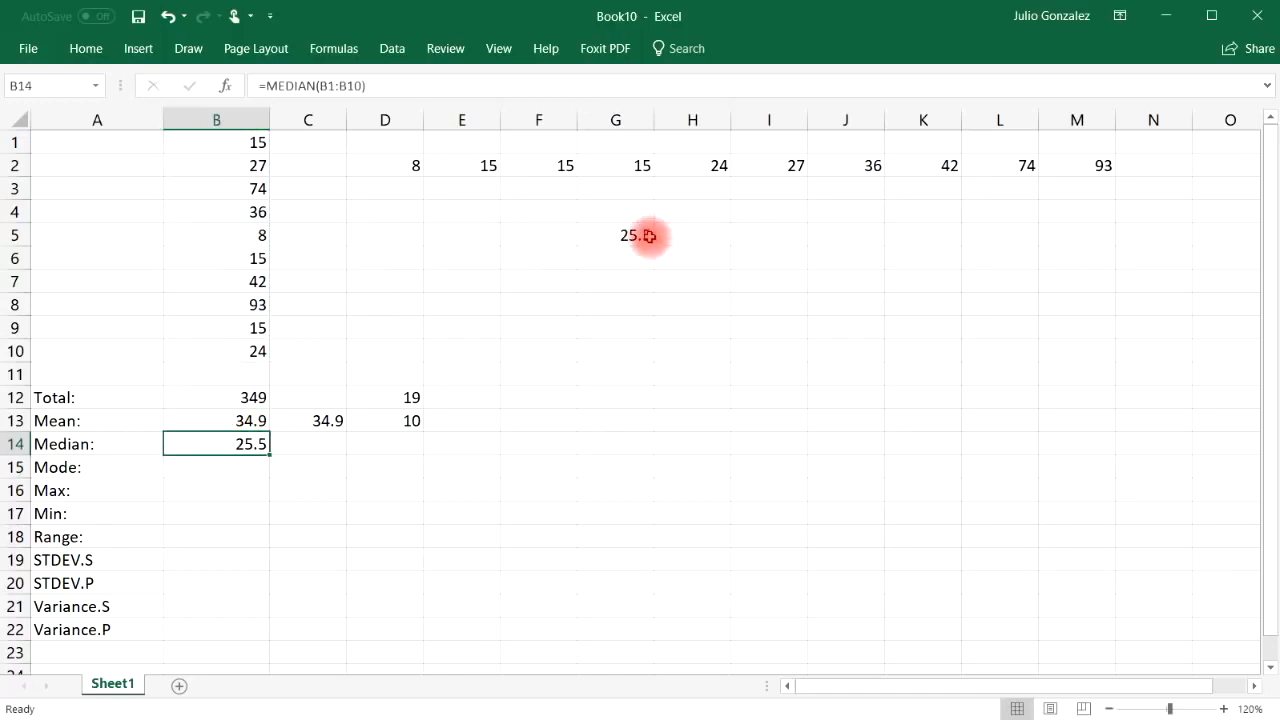
pyautogui.click(649, 236)
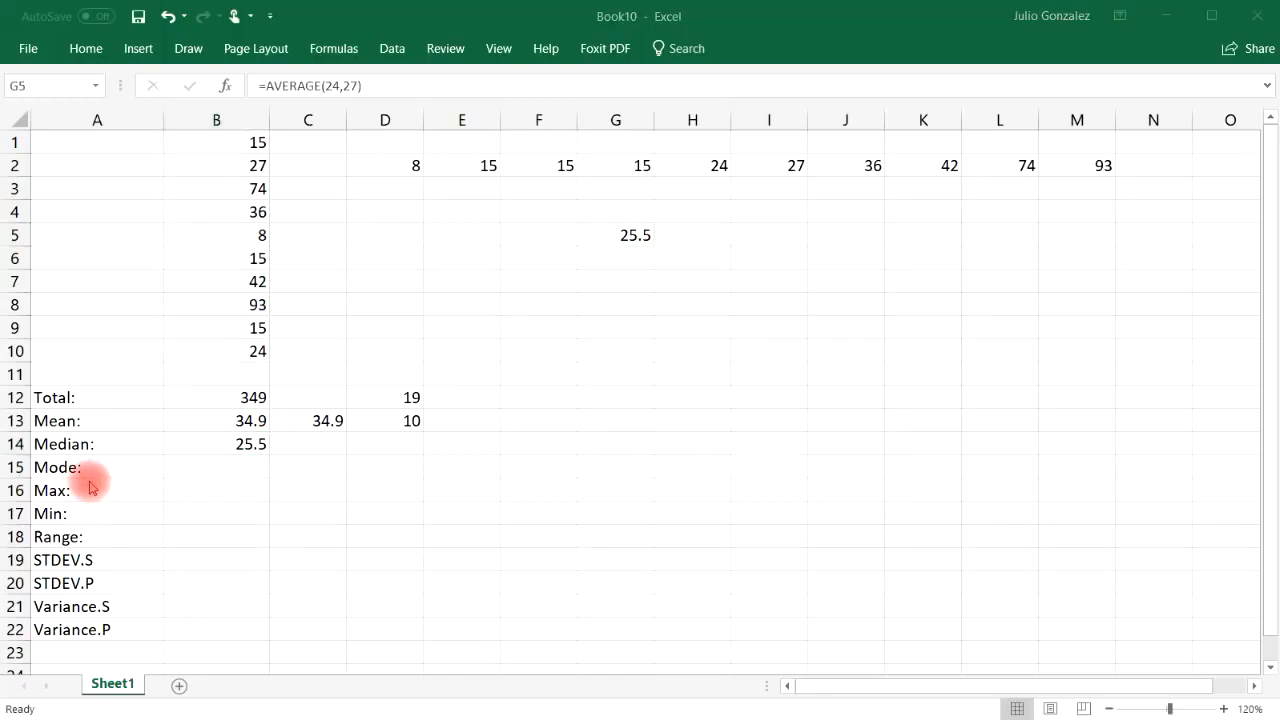
# Step: Examine the sorted values in D2:M2 for the most frequent one, highlighting the repeated values in E2:G2
pyautogui.click(118, 466)
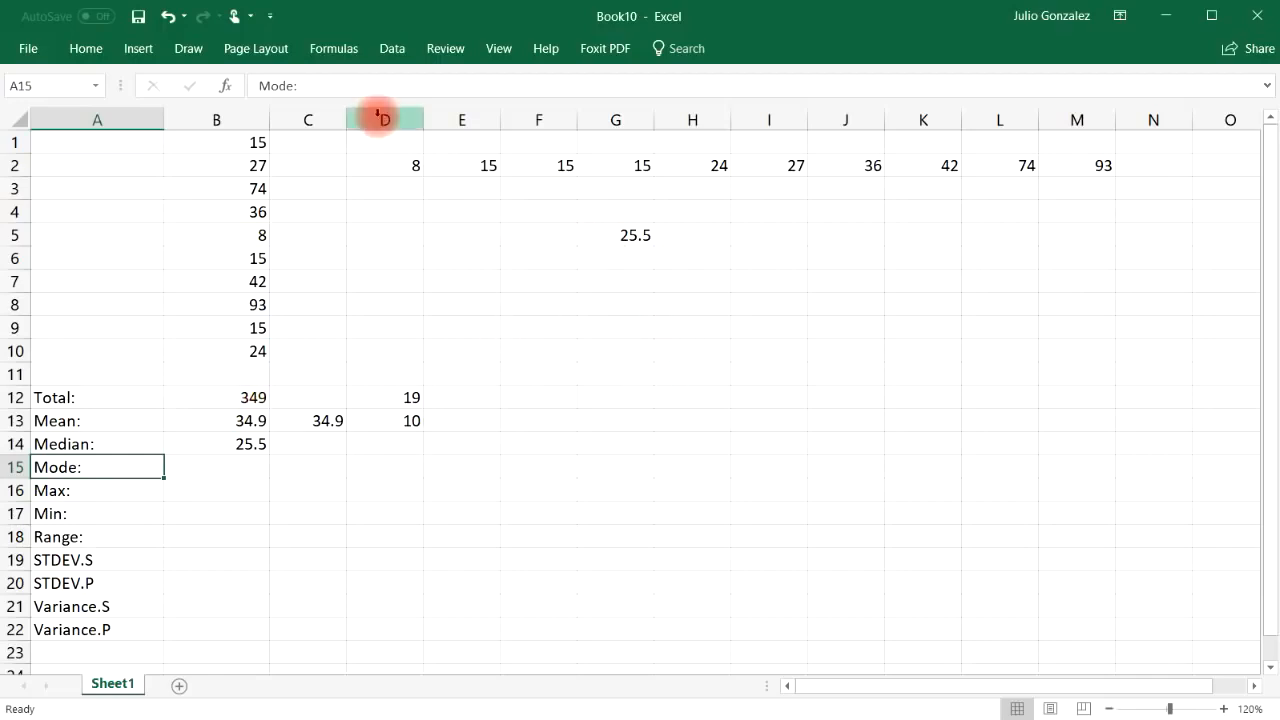
pyautogui.moveTo(386, 165); pyautogui.dragTo(1045, 175)
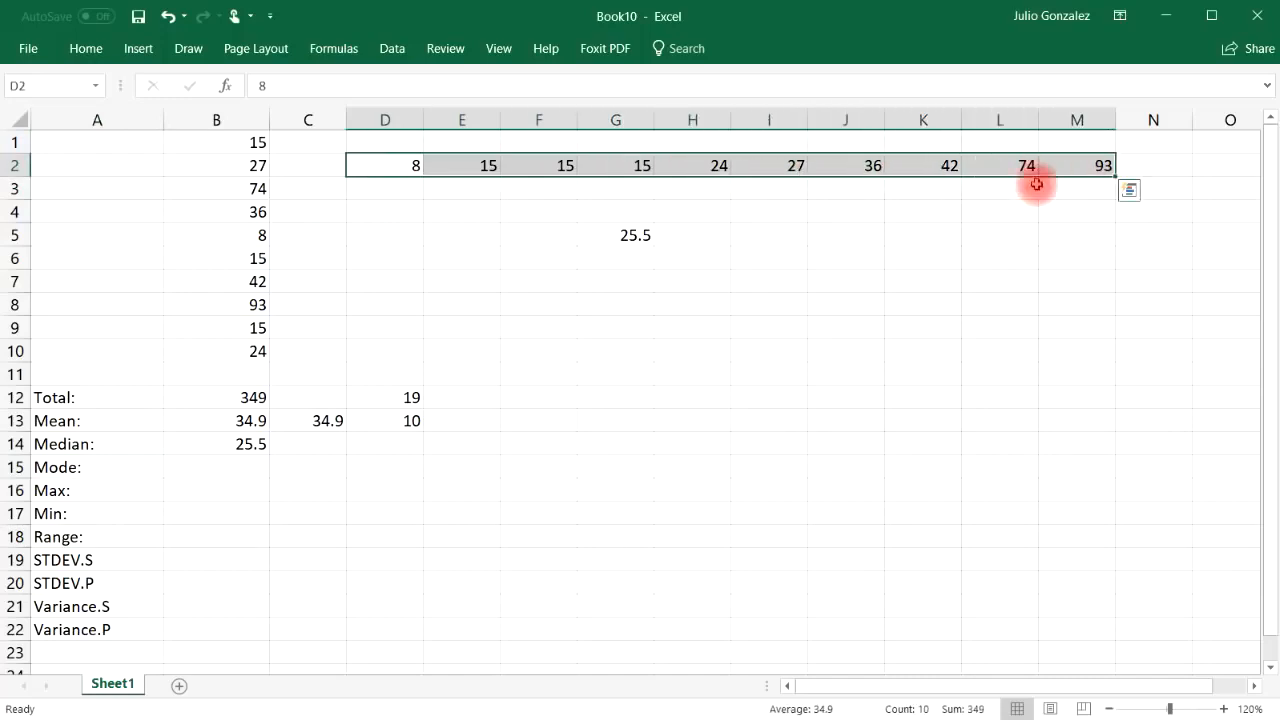
pyautogui.click(504, 451)
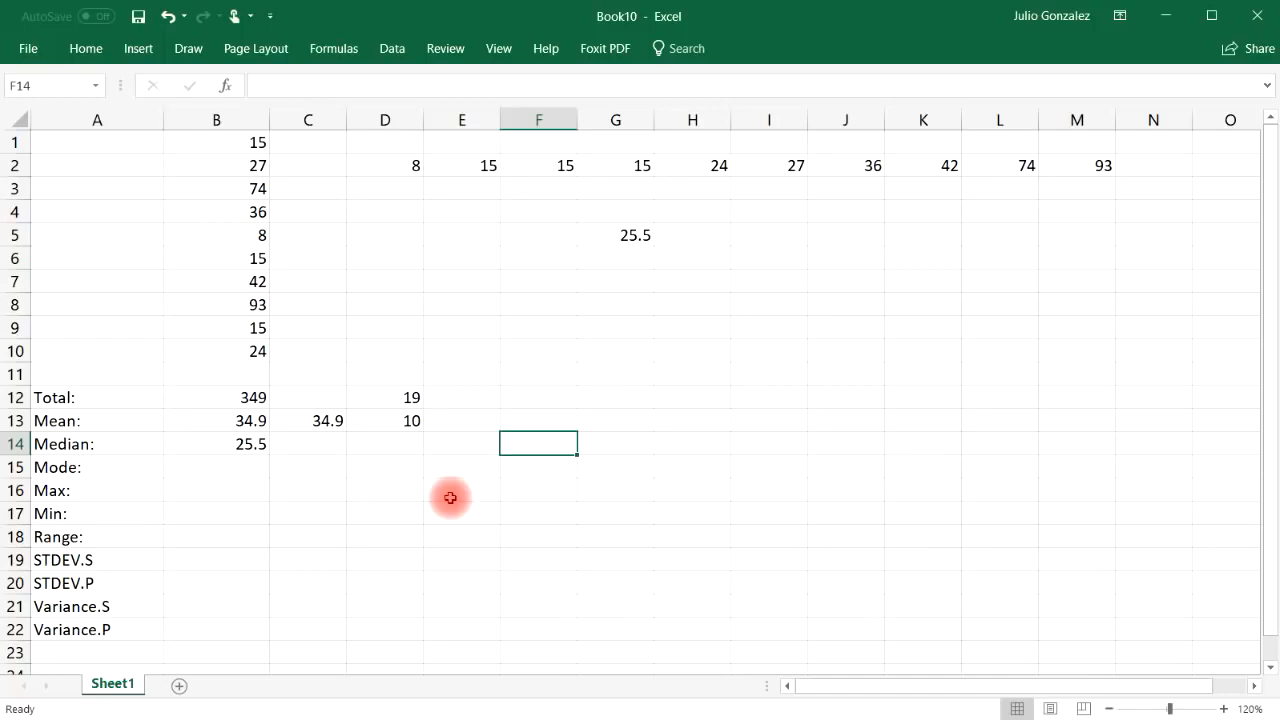
pyautogui.moveTo(448, 166); pyautogui.dragTo(612, 171)
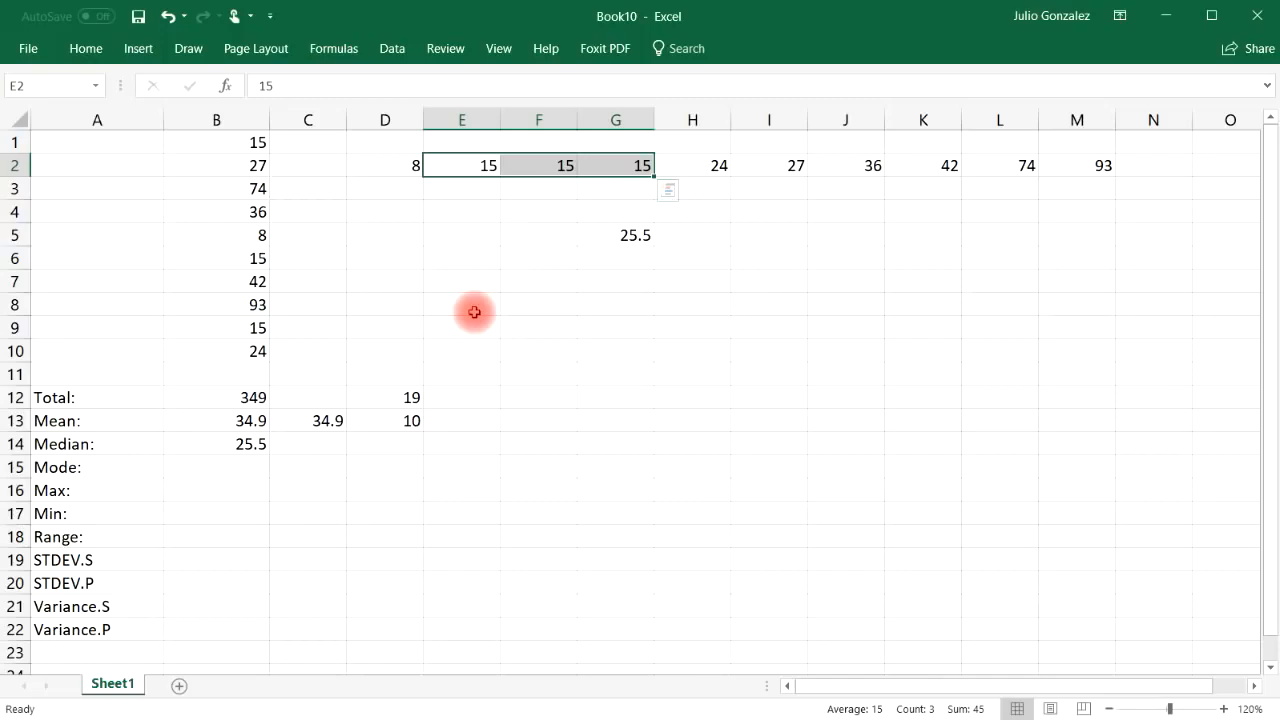
# Step: Enter the mode found by inspection, 15, as a plain value in cell B15
pyautogui.click(228, 469)
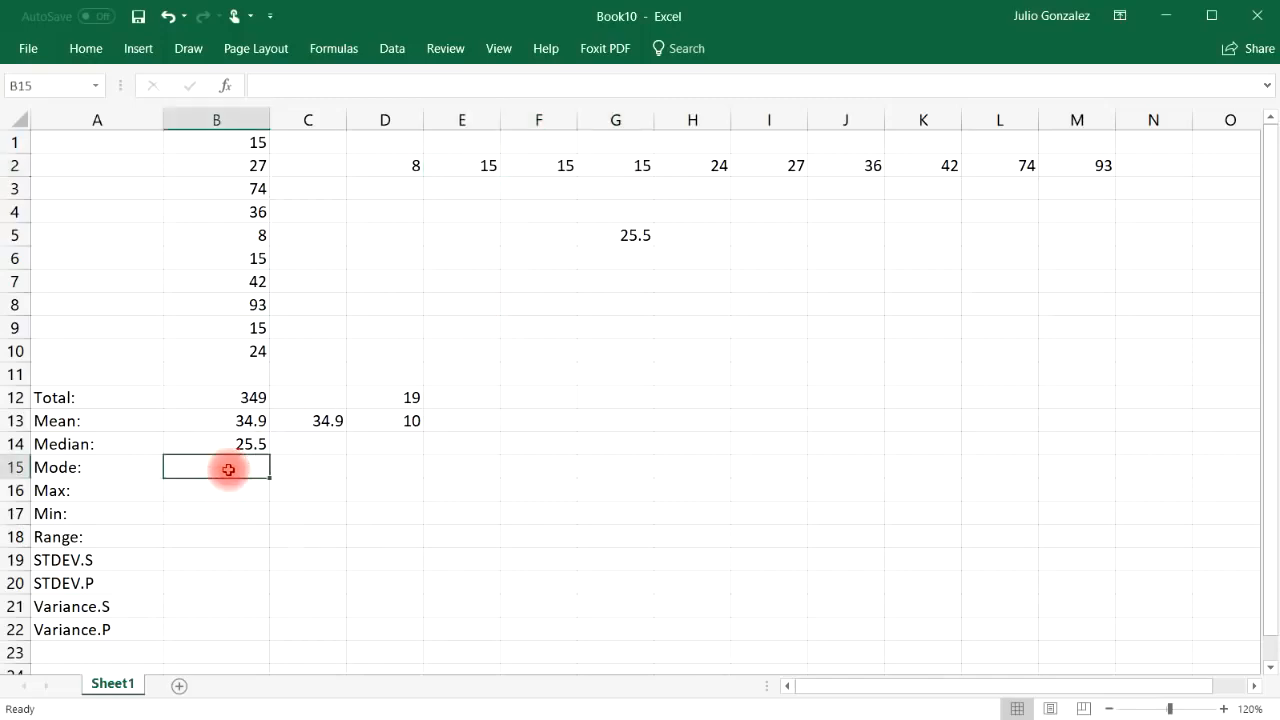
pyautogui.write('15')
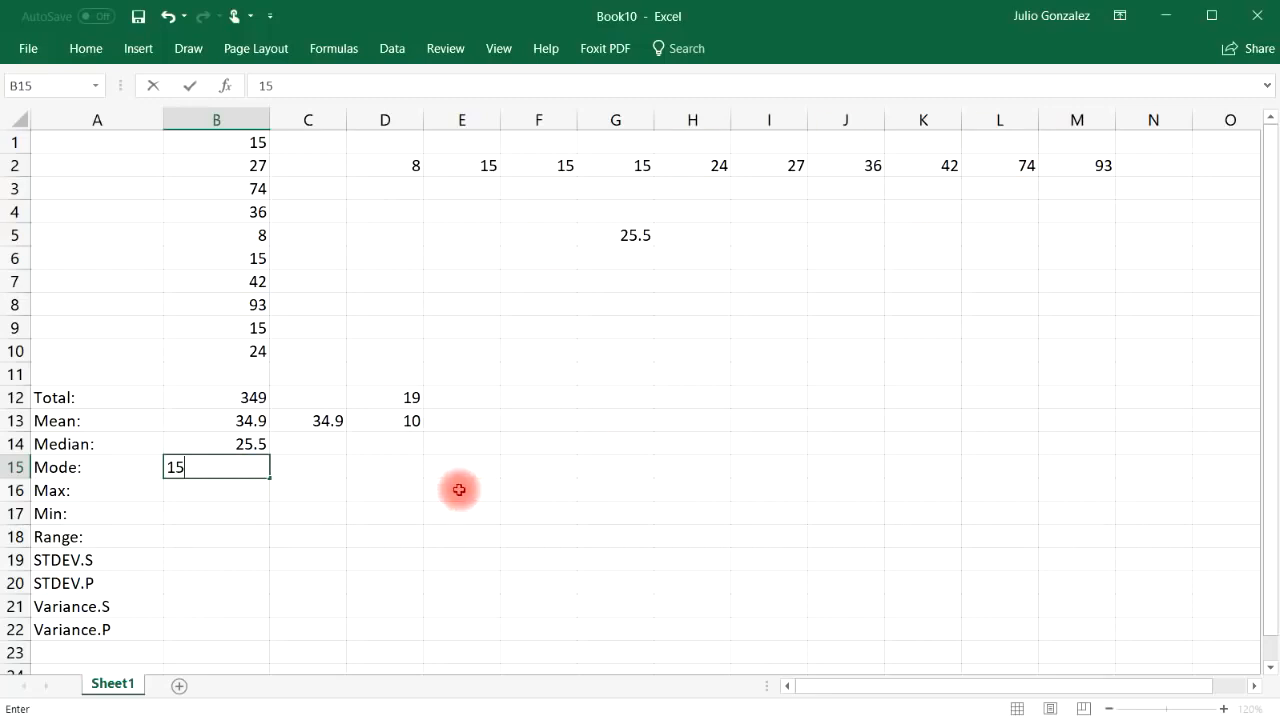
pyautogui.click(325, 469)
# Step: Replace the content of cell B15 with the MODE function over B1:B10
pyautogui.click(255, 467)
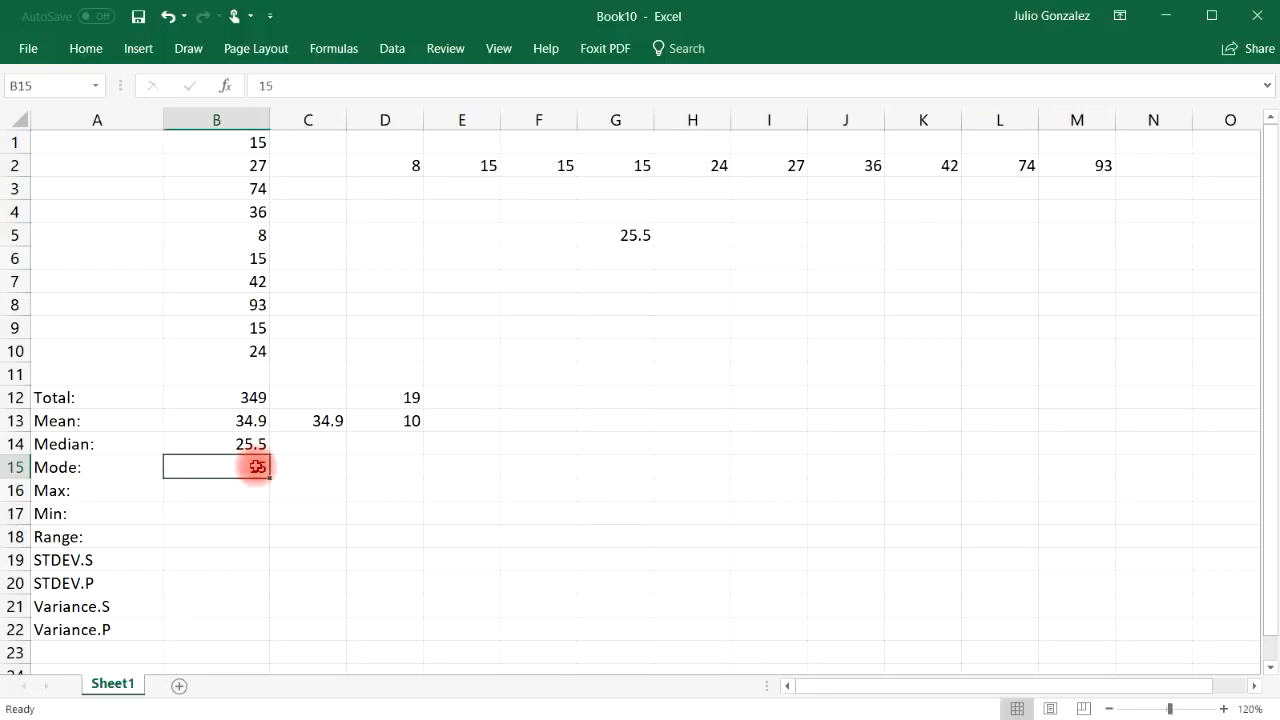
pyautogui.write('=')
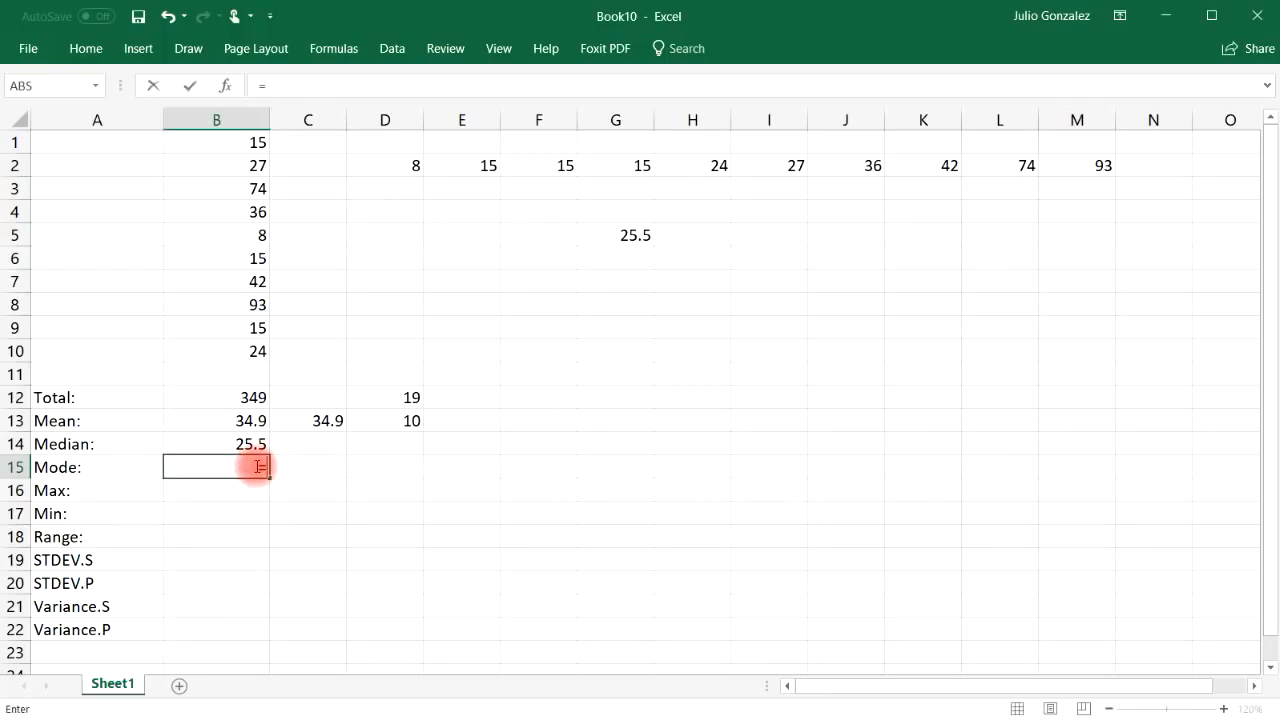
pyautogui.write('mode')
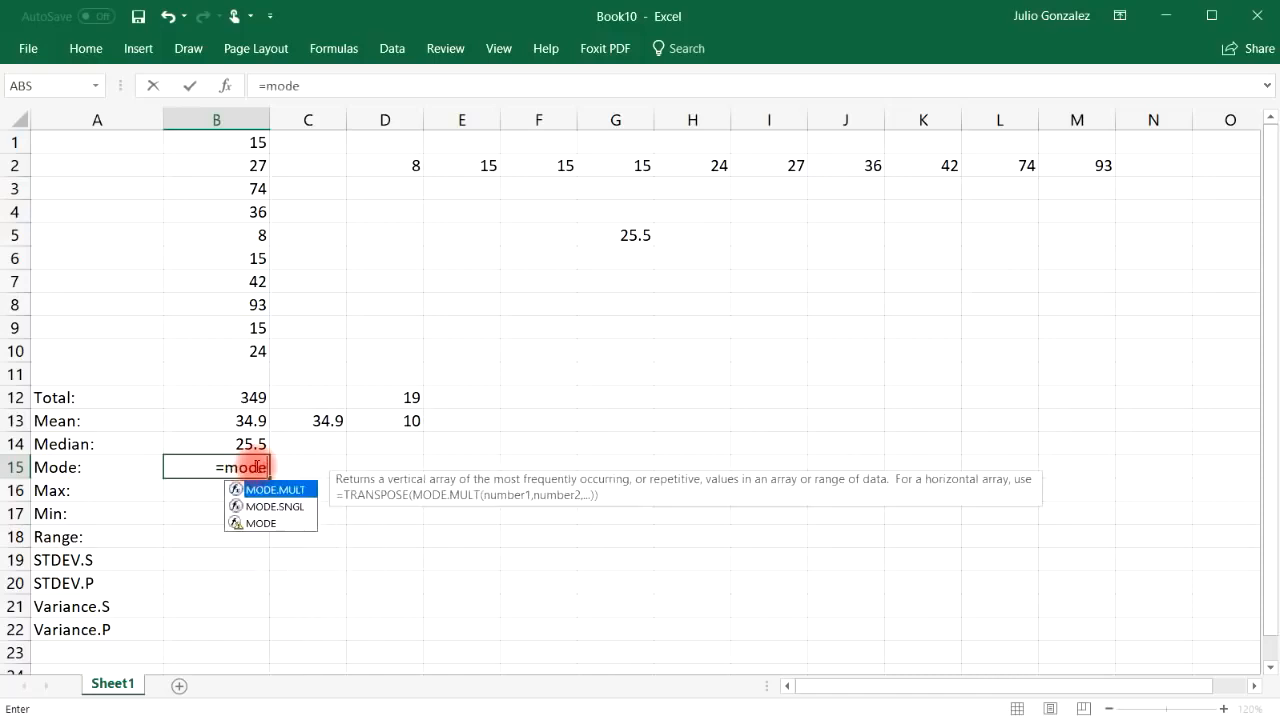
pyautogui.write('(')
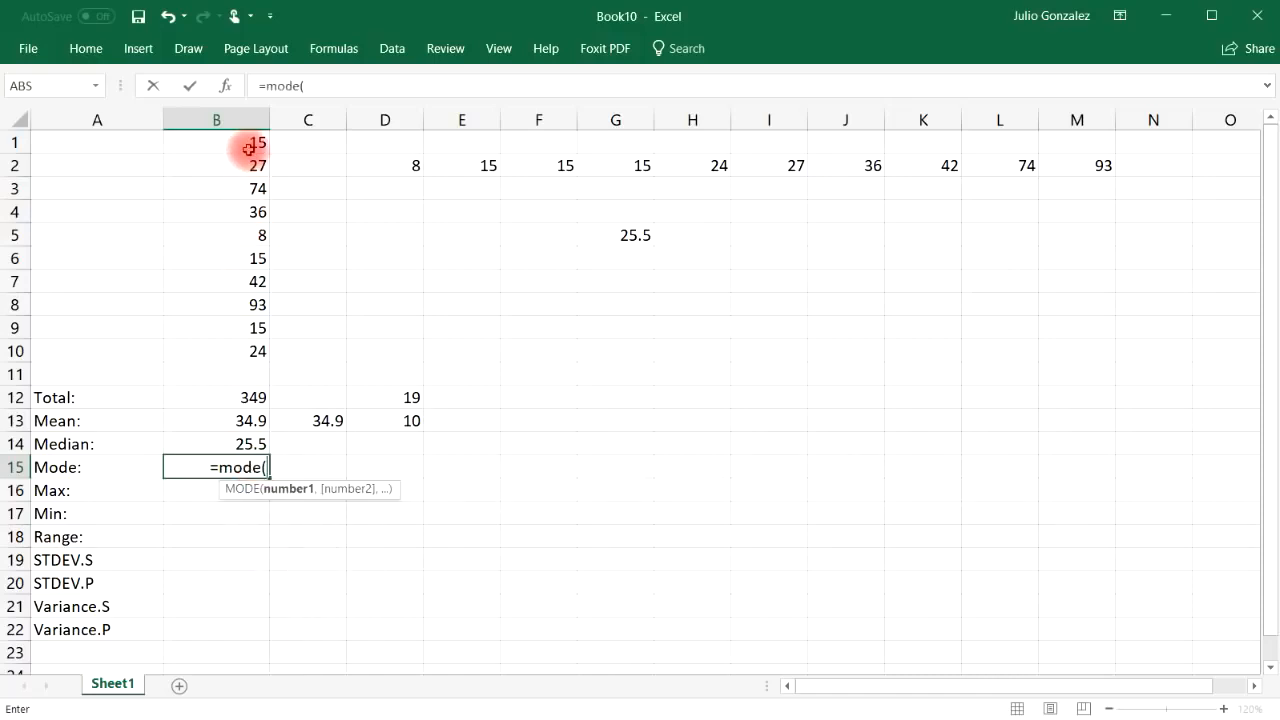
pyautogui.moveTo(249, 143); pyautogui.dragTo(246, 351)
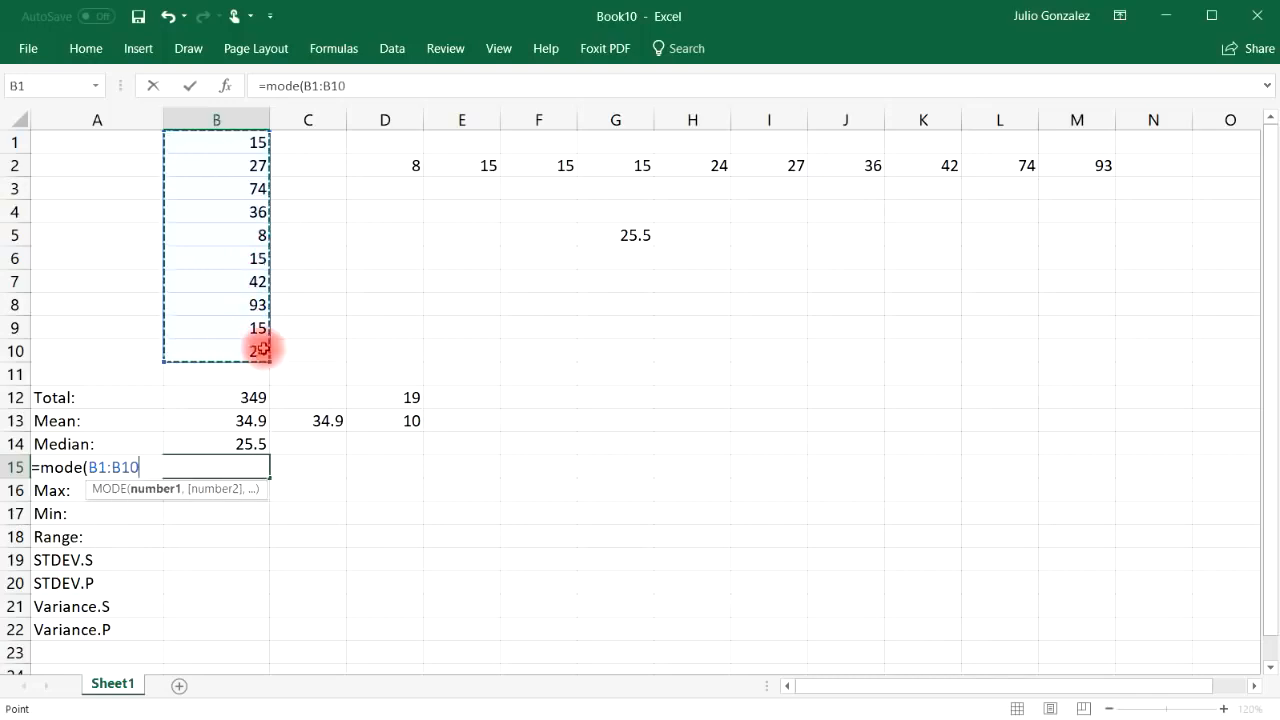
pyautogui.press('Return')
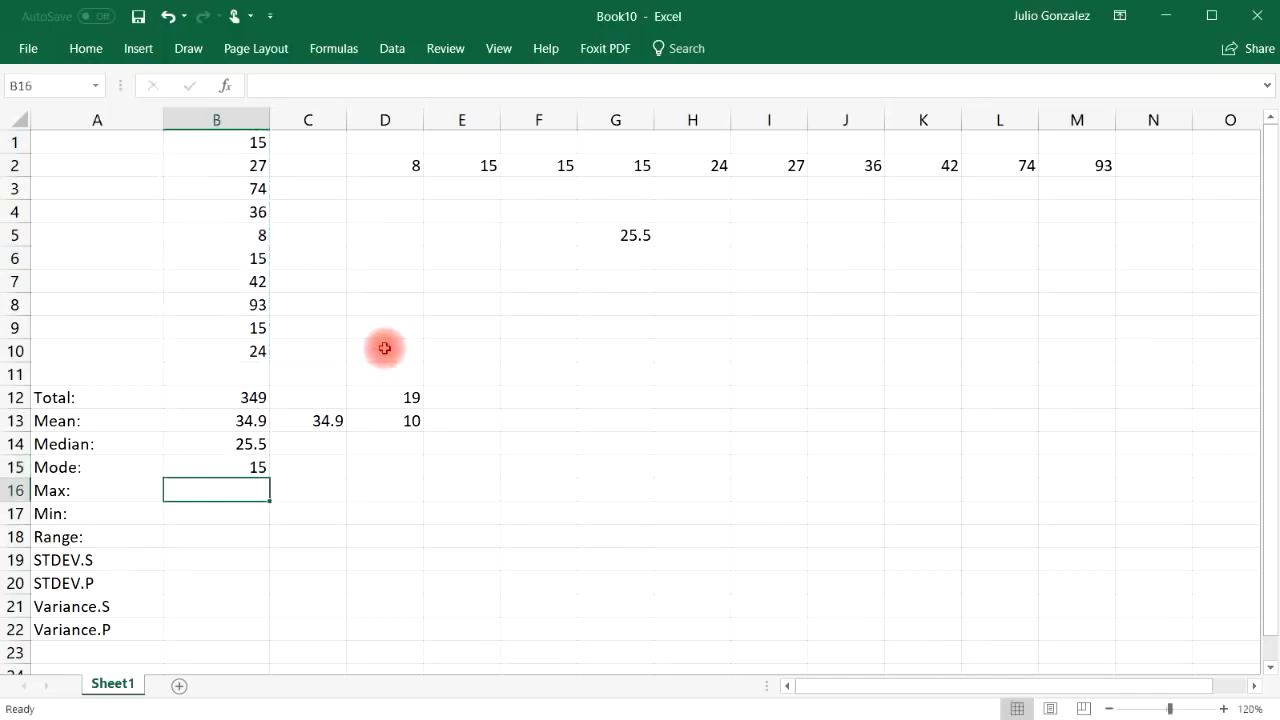
# Step: Review the sorted values in D2:M2 and calculate the maximum of B1:B10 in cell B16 with the MAX function
pyautogui.moveTo(381, 158); pyautogui.dragTo(1092, 170)
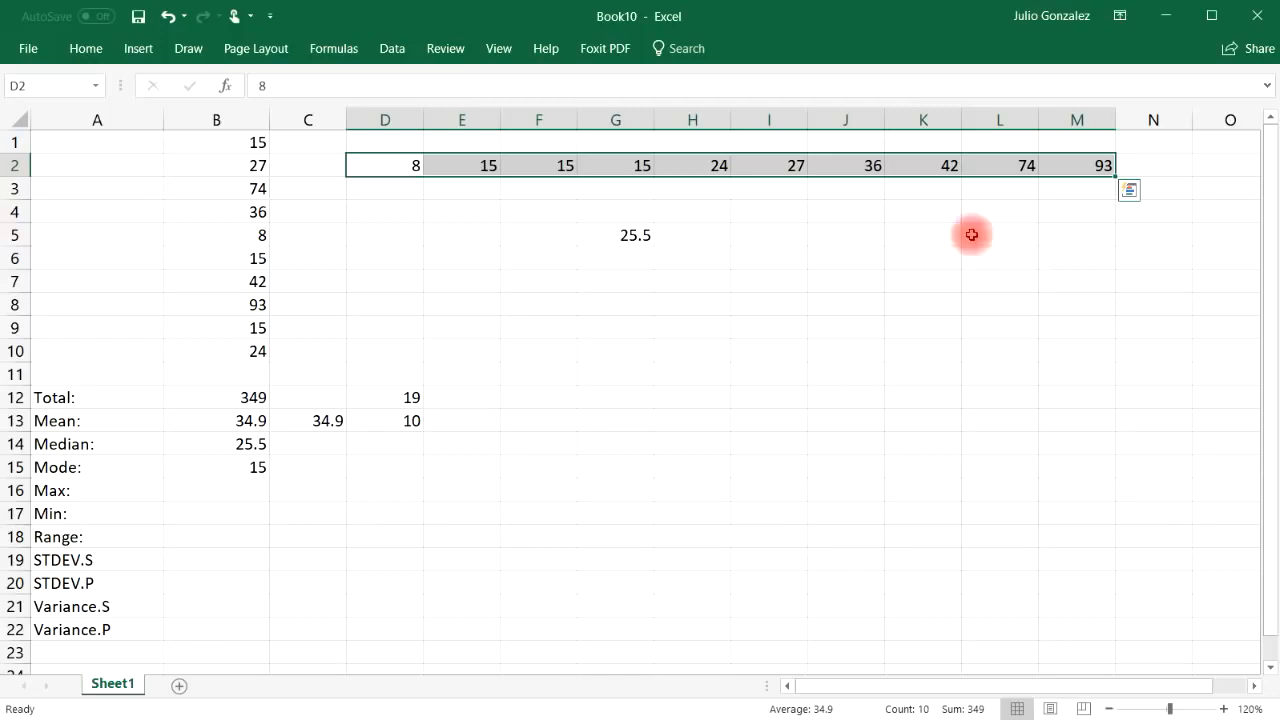
pyautogui.click(224, 488)
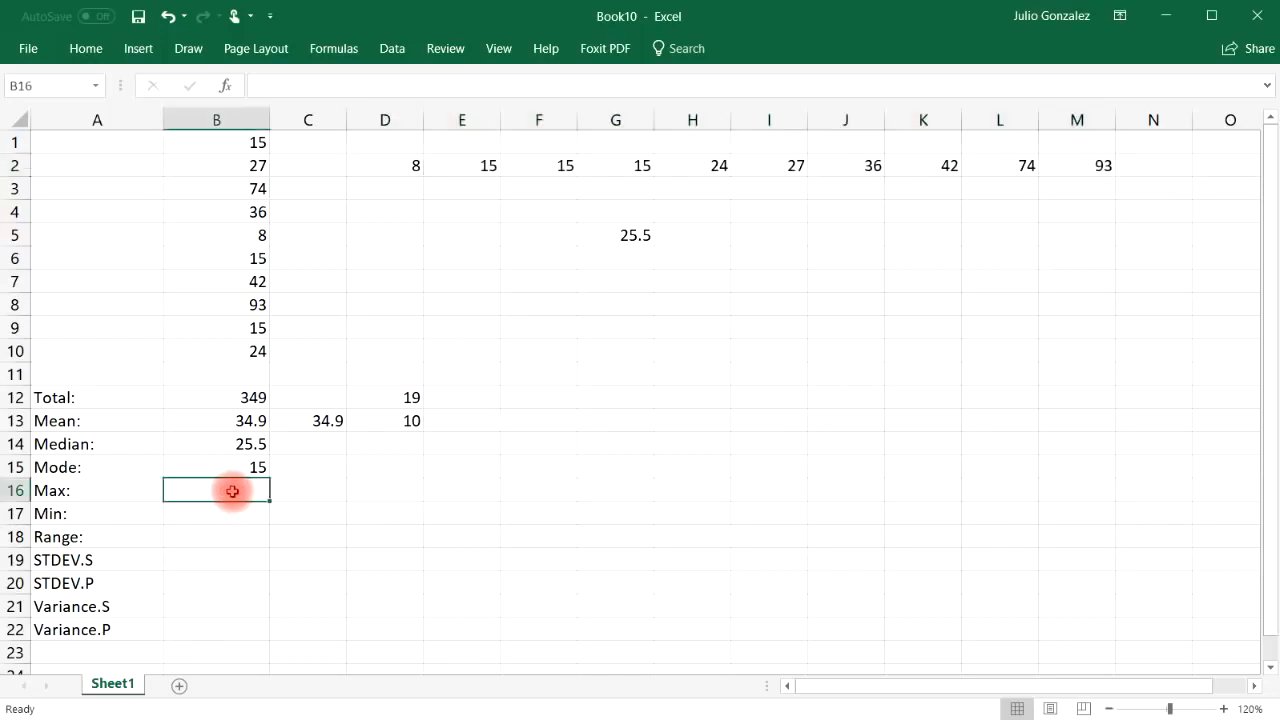
pyautogui.write('=max(')
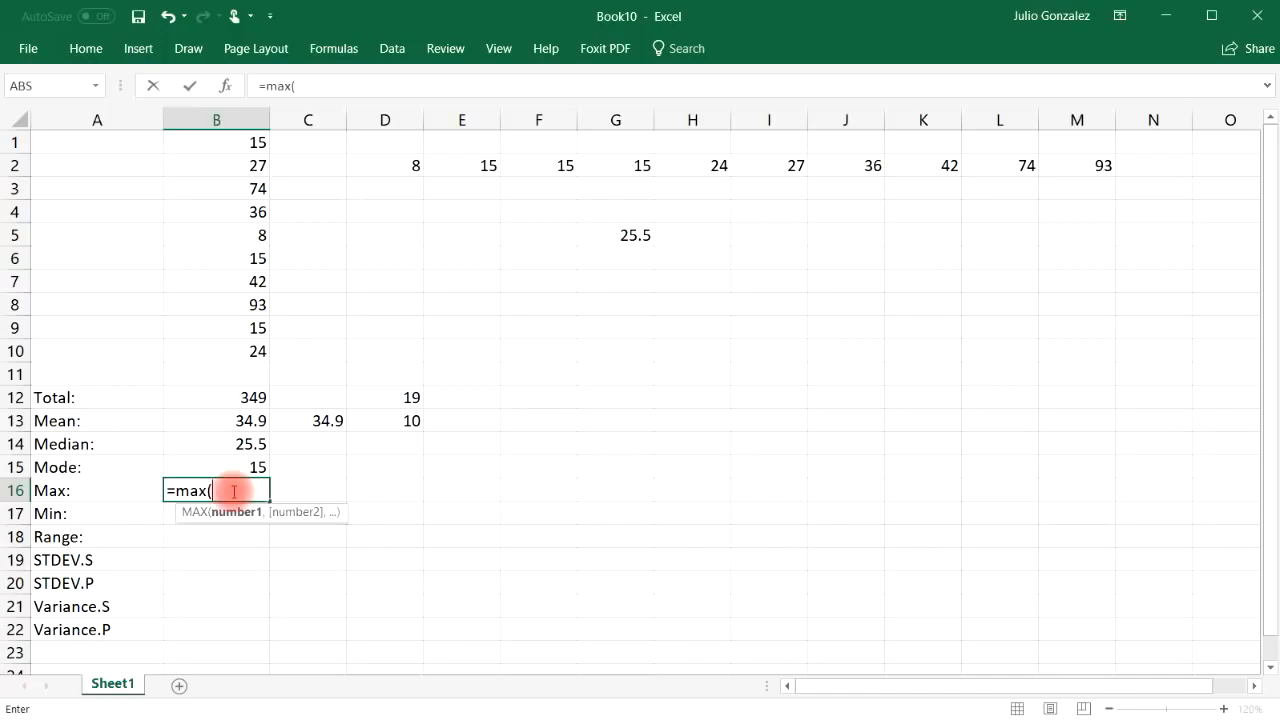
pyautogui.moveTo(240, 137); pyautogui.dragTo(250, 352)
pyautogui.write(')')
pyautogui.press('Return')
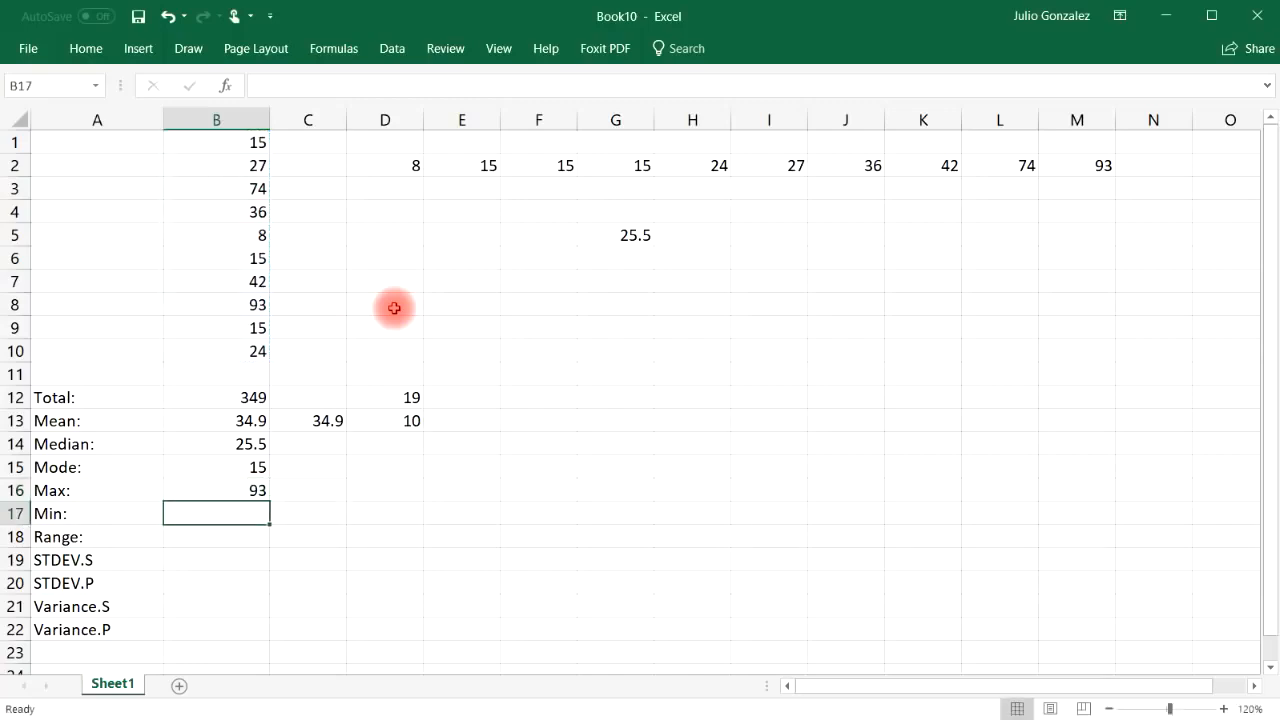
# Step: Calculate the minimum of B1:B10 in cell B17 with the MIN function
pyautogui.write('=mon')
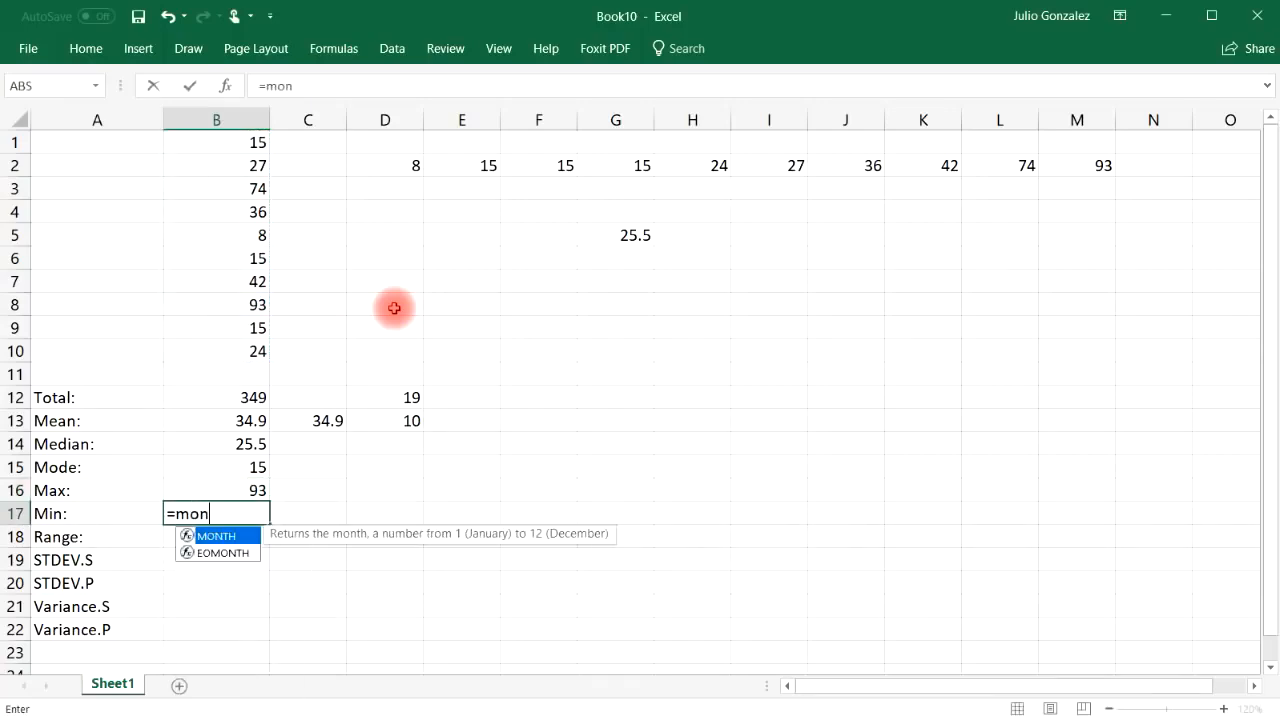
pyautogui.press('BackSpace')
pyautogui.press('BackSpace')
pyautogui.write('in(')
pyautogui.moveTo(251, 139); pyautogui.dragTo(257, 345)
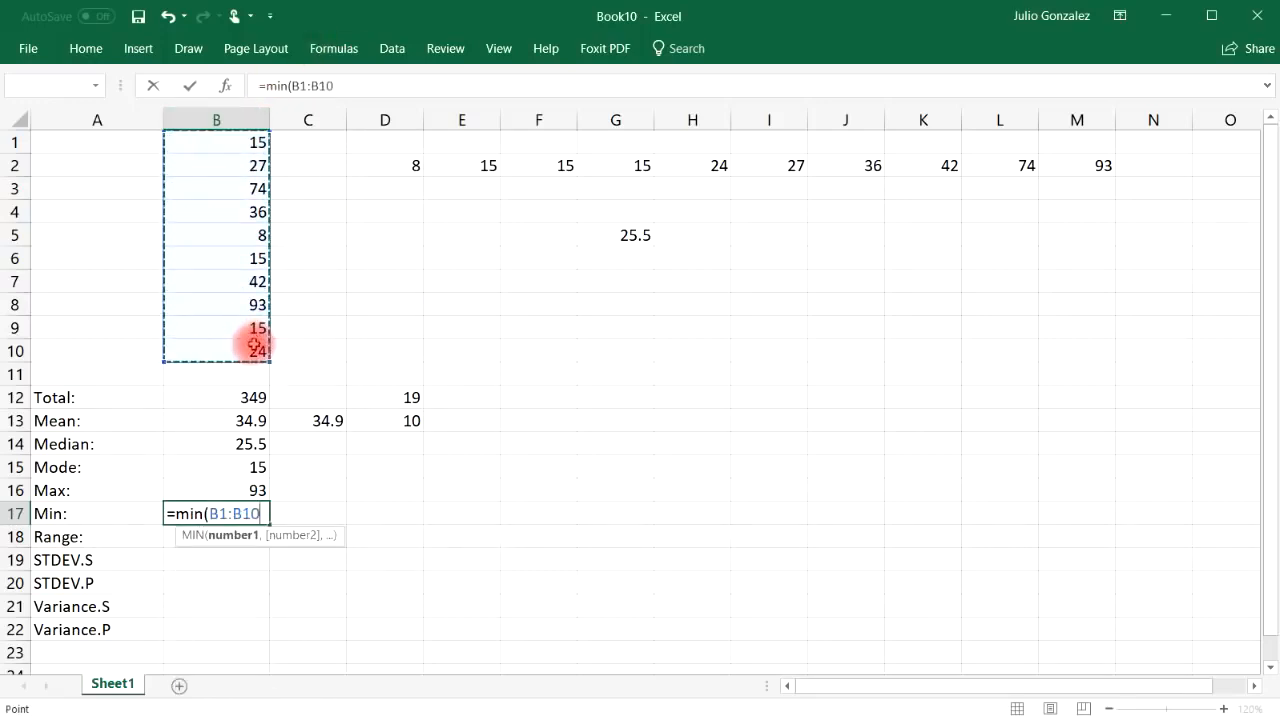
pyautogui.press('Return')
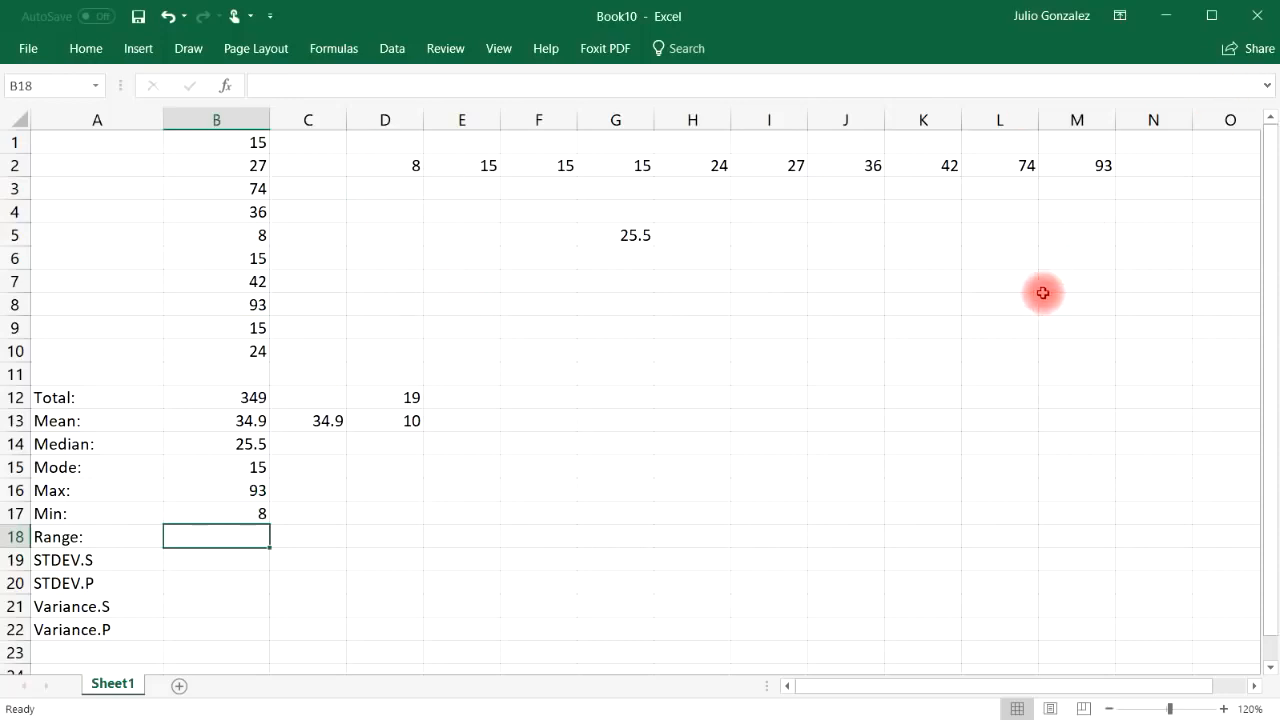
# Step: Check the largest and smallest sorted values in M2 and D2, and calculate the range in cell B18 with =B16-B17
pyautogui.click(1082, 170)
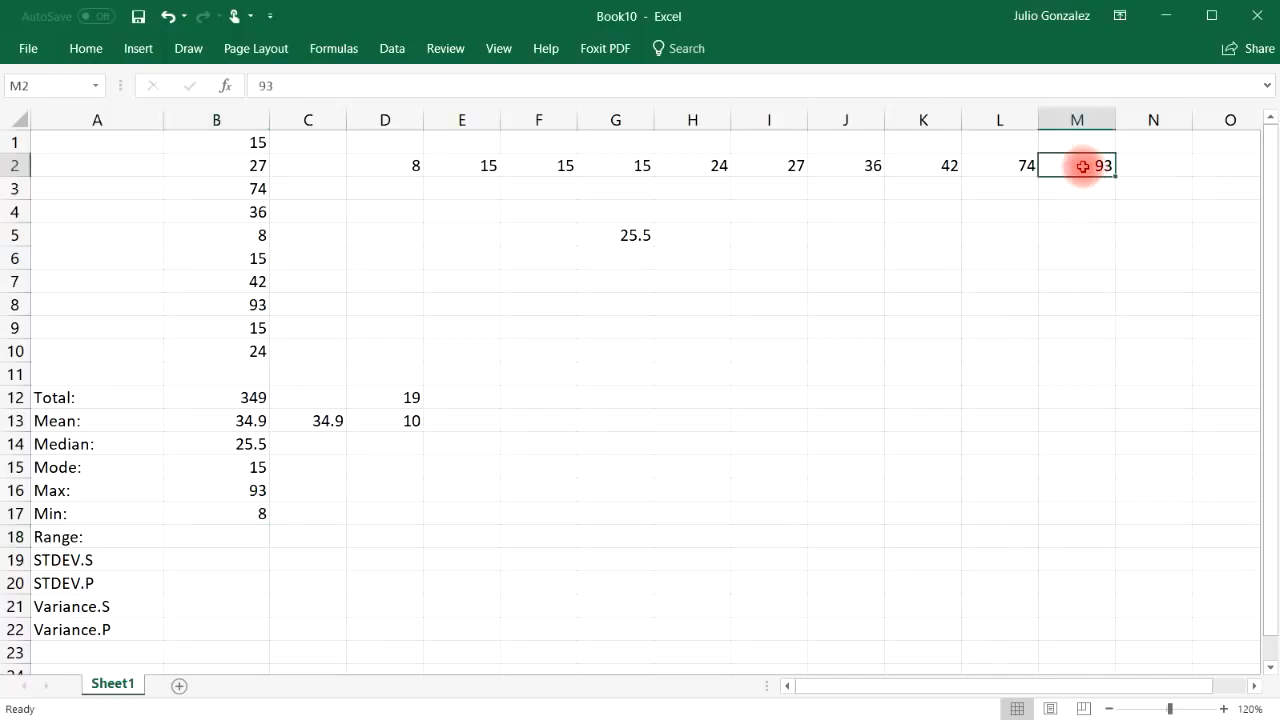
pyautogui.click(400, 165)
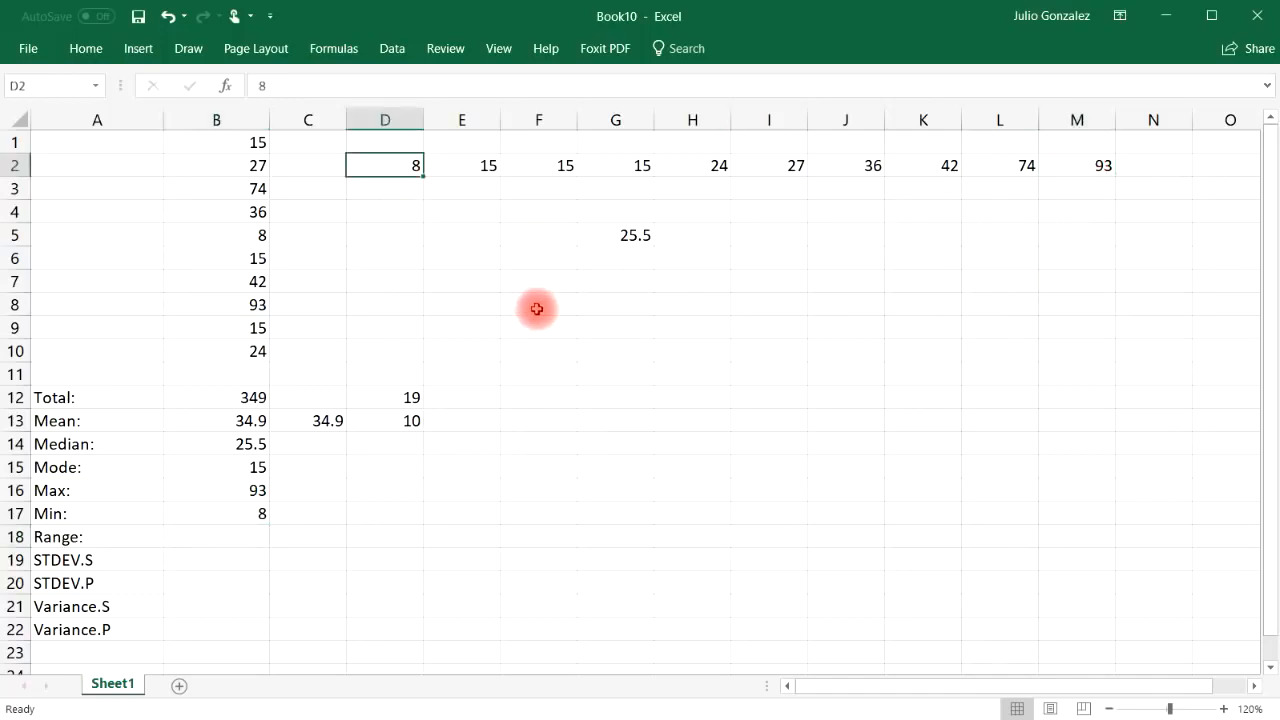
pyautogui.click(239, 539)
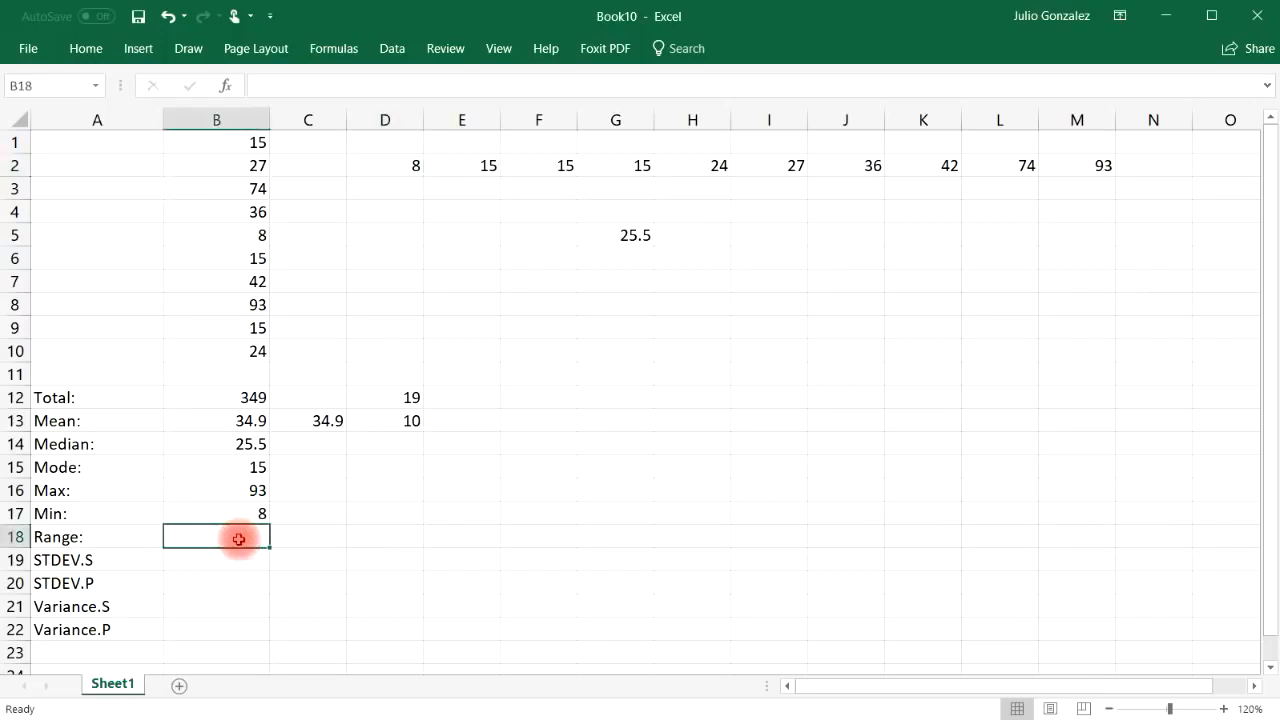
pyautogui.write('=')
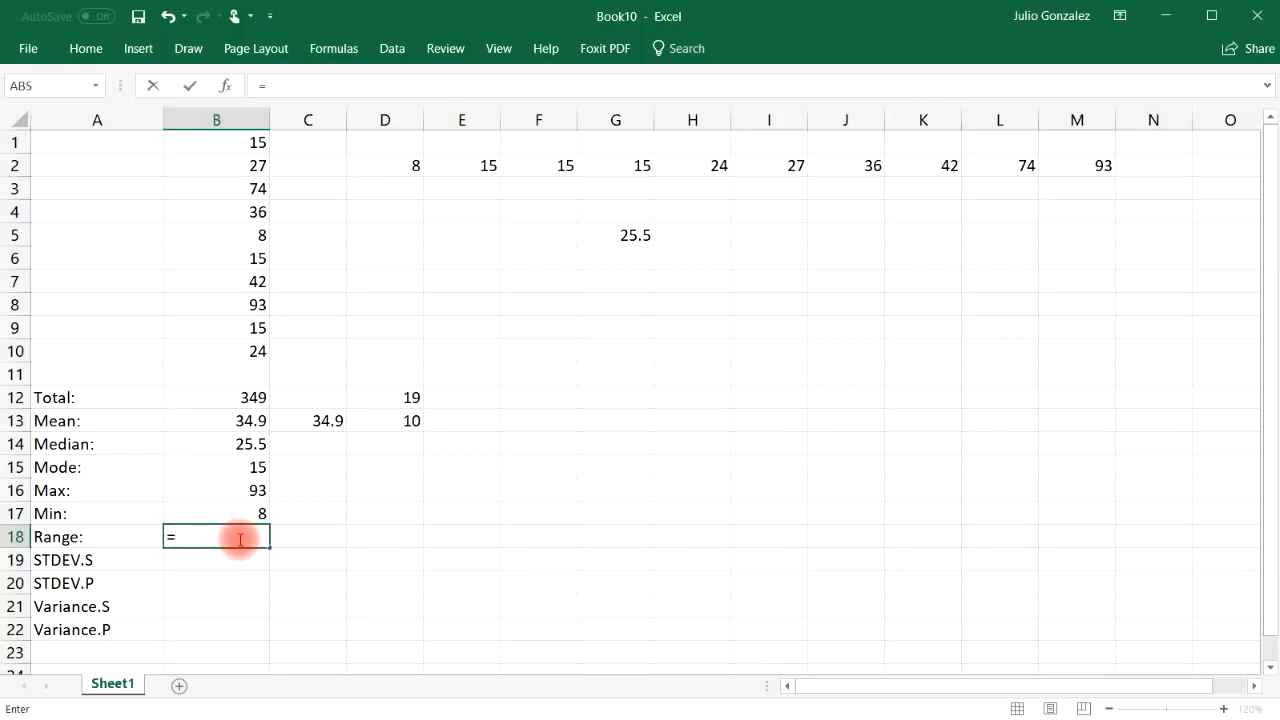
pyautogui.write('B16')
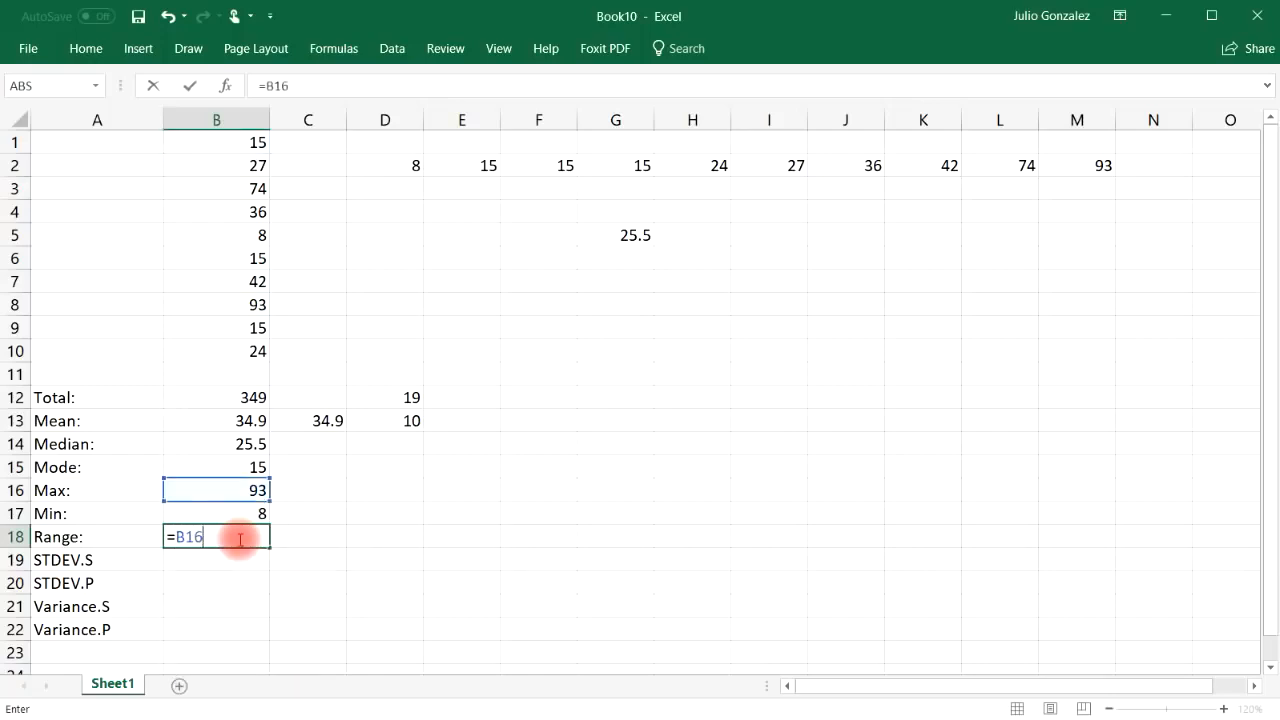
pyautogui.write('-B')
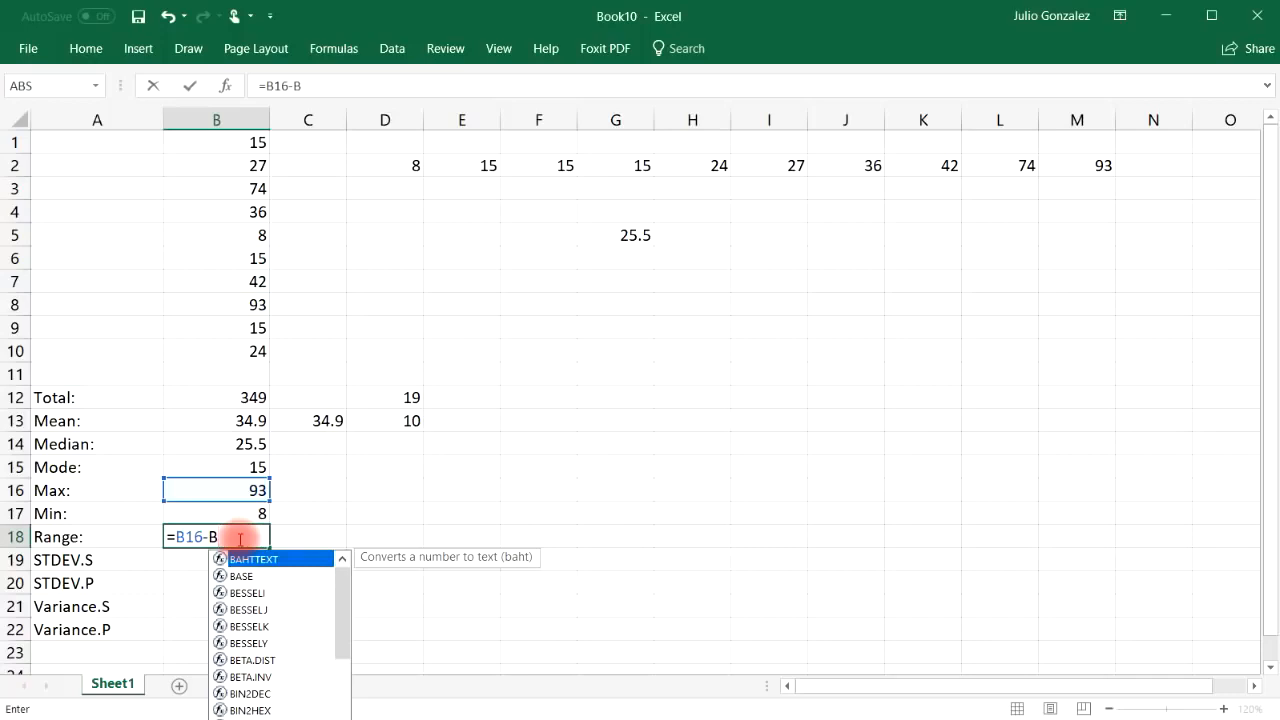
pyautogui.write('17')
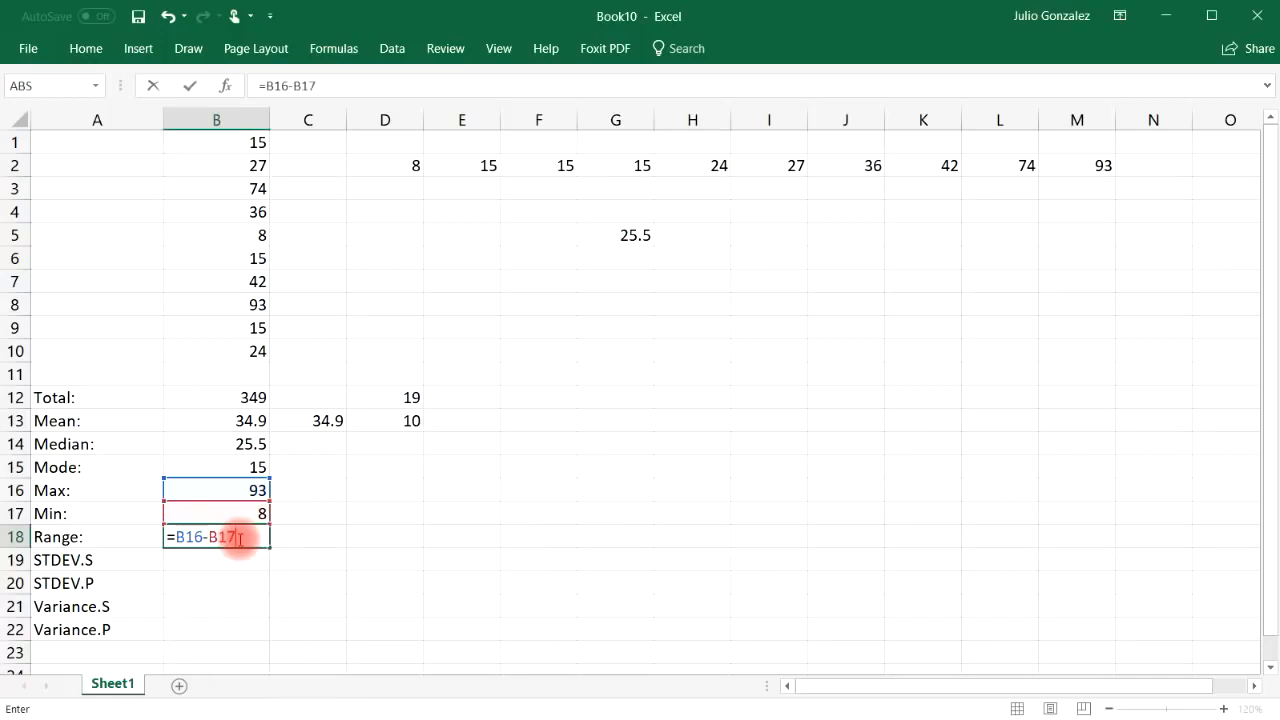
pyautogui.press('Return')
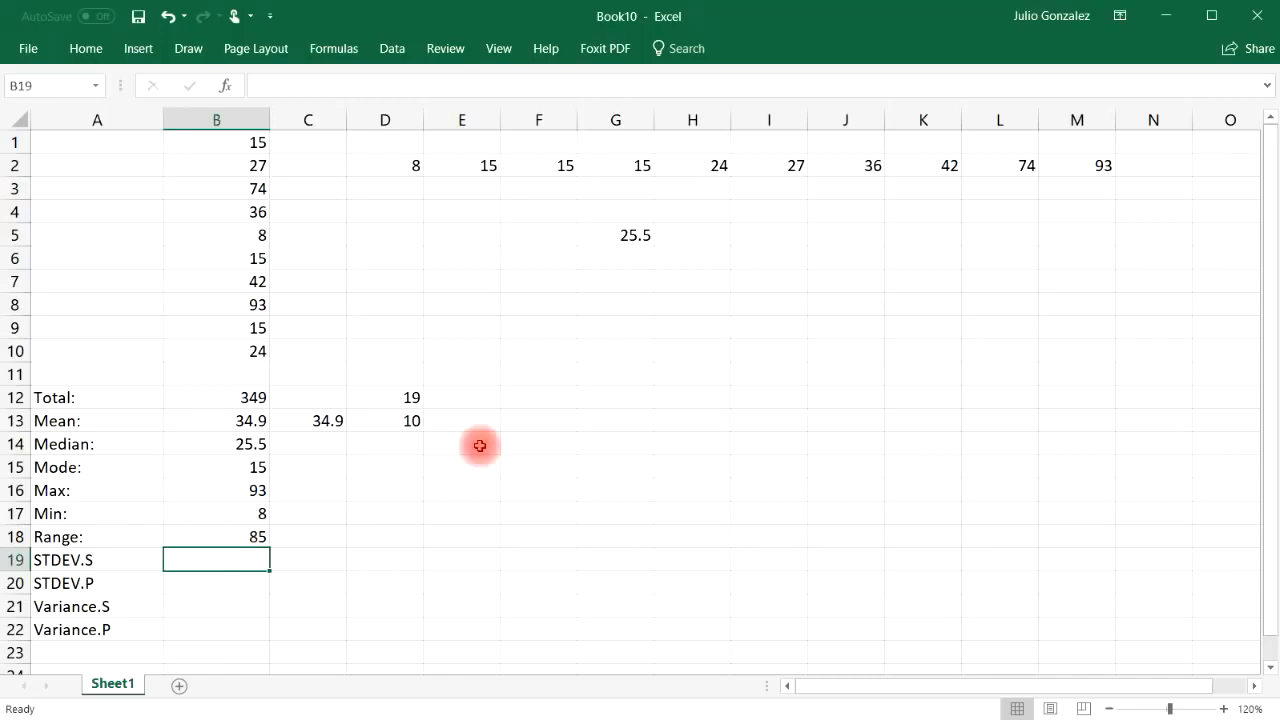
# Step: Calculate the sample standard deviation of B1:B10 in cell B19 with =STDEV.S(B1:B10)
pyautogui.click(93, 565)
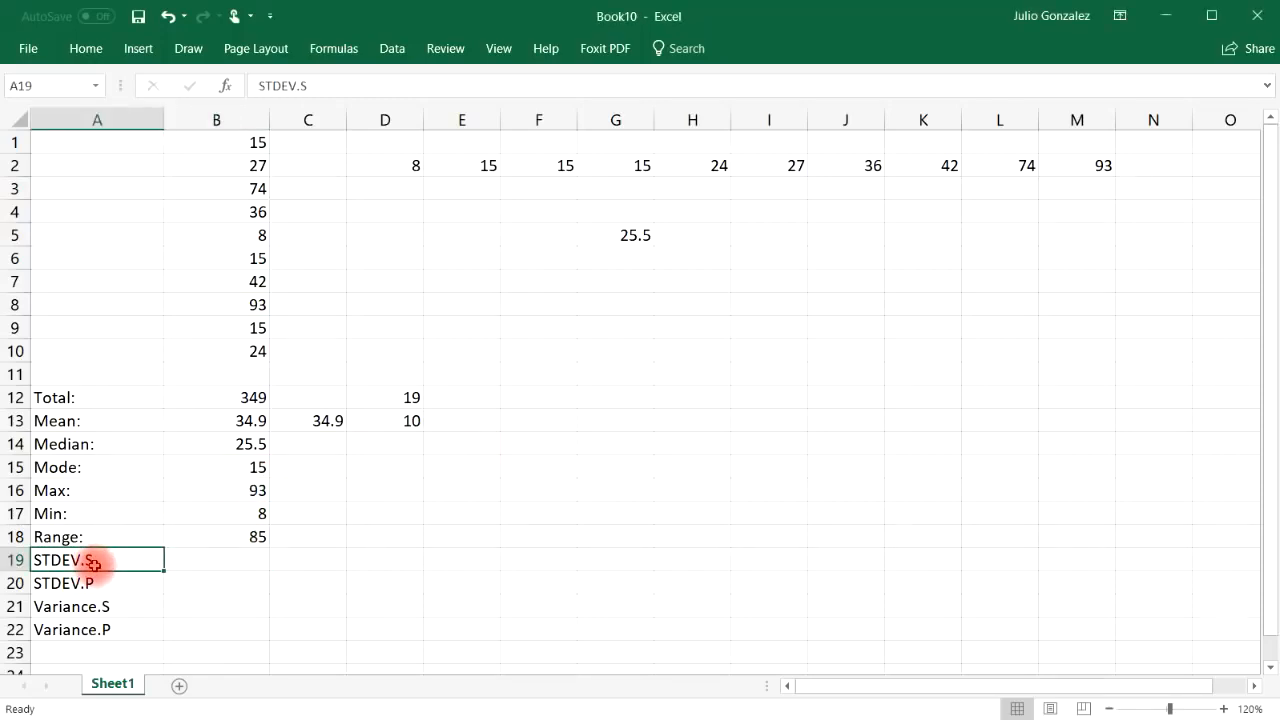
pyautogui.click(240, 555)
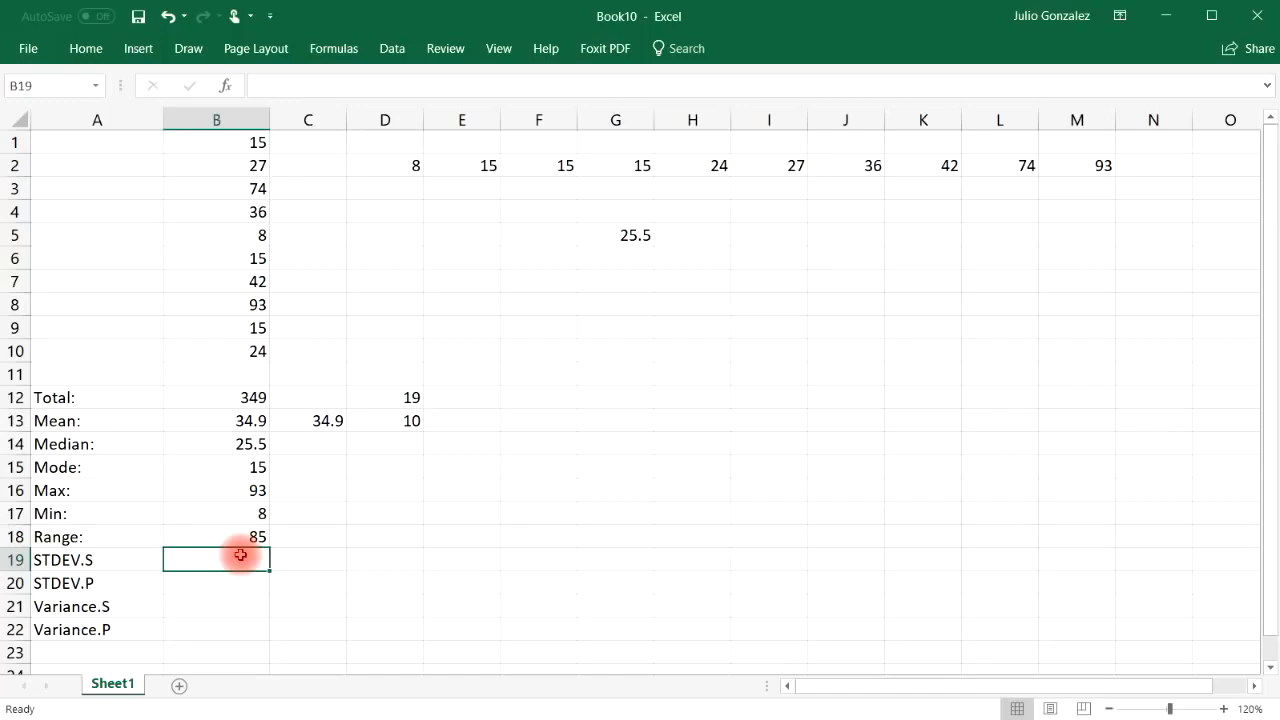
pyautogui.write('=')
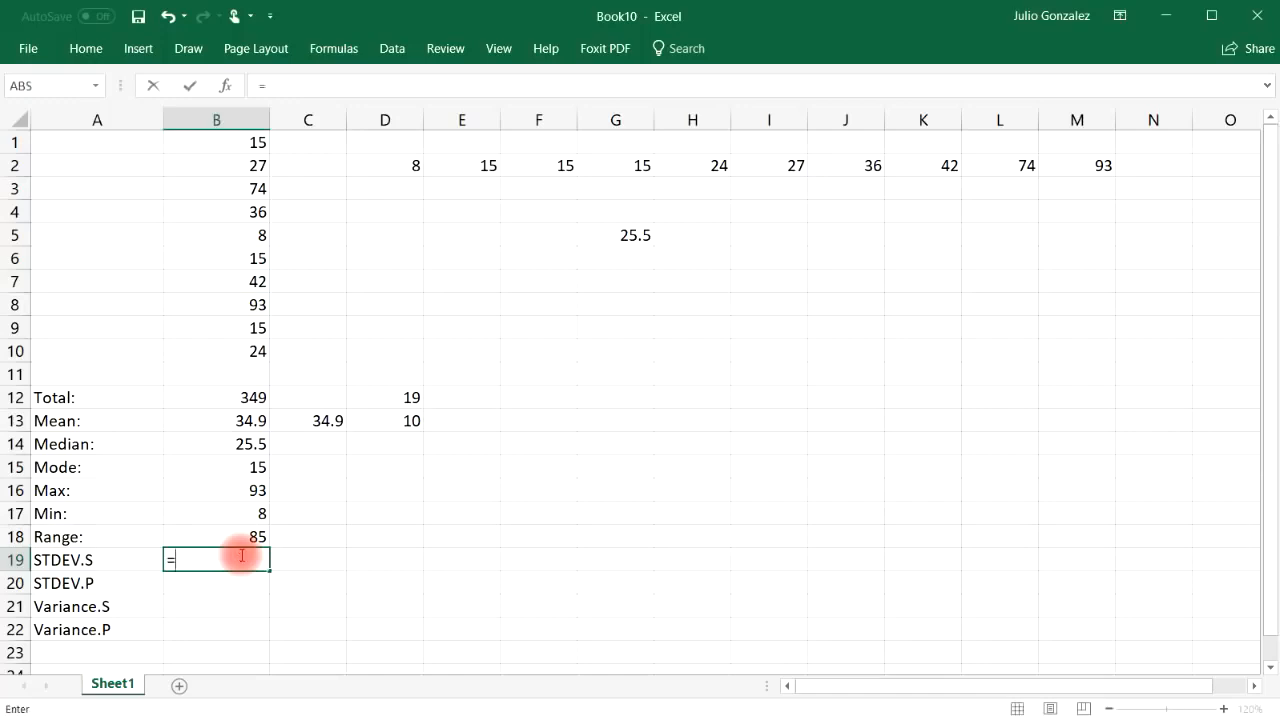
pyautogui.write('st')
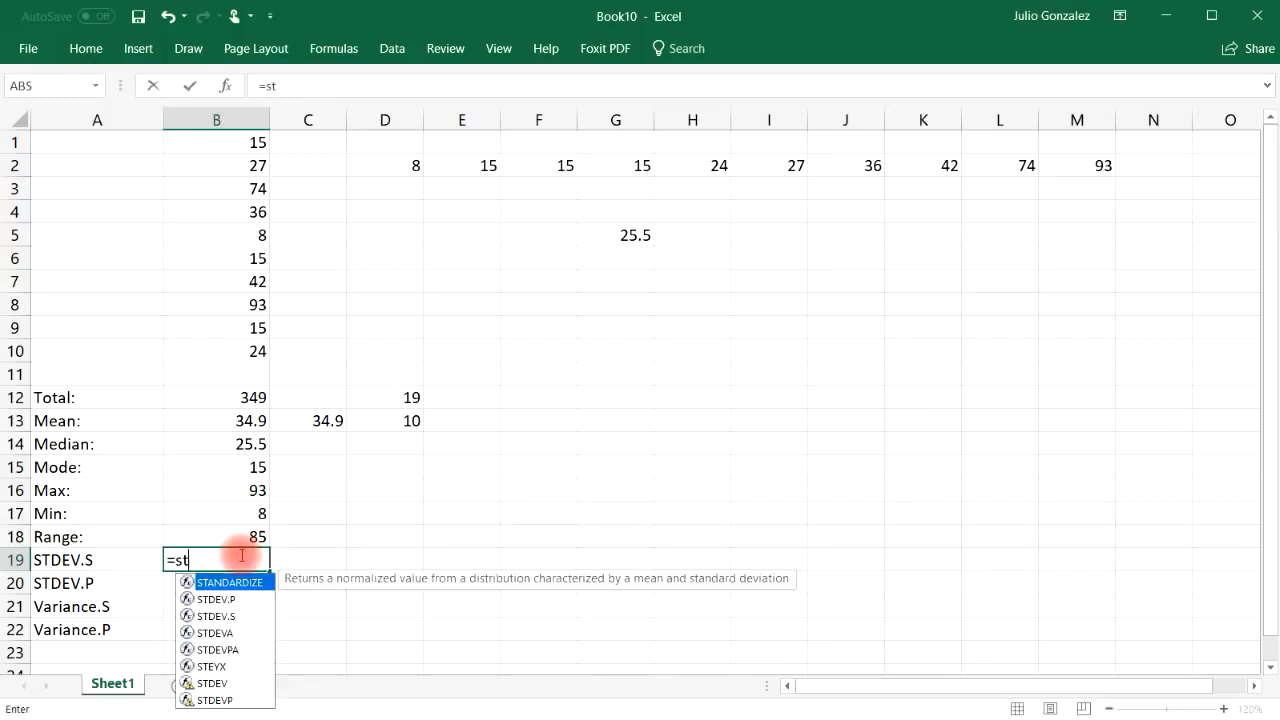
pyautogui.write('dev.s')
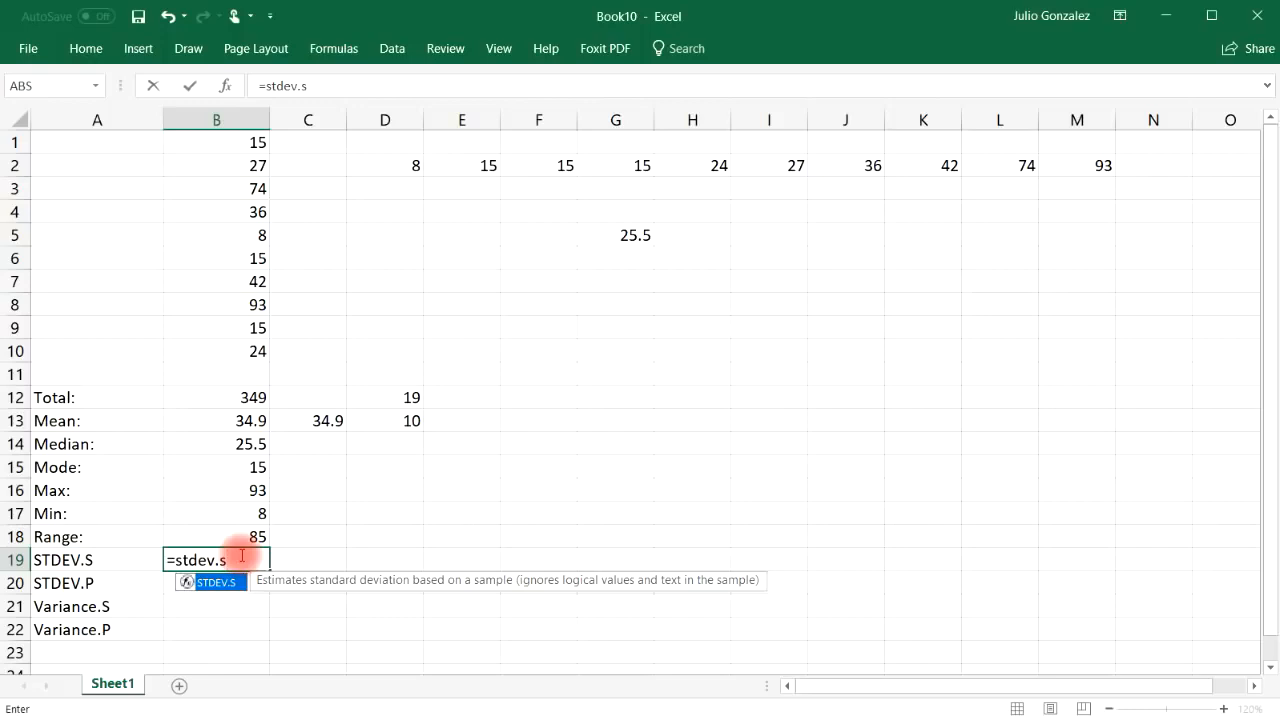
pyautogui.write('(')
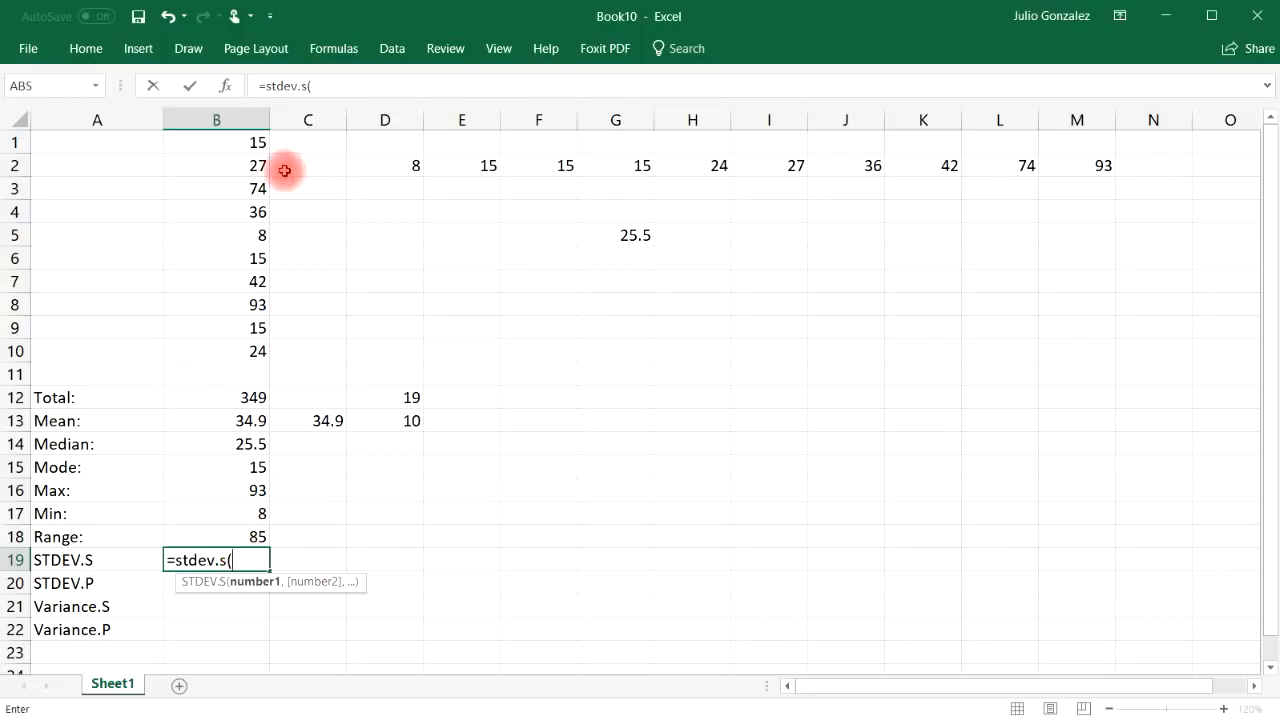
pyautogui.moveTo(228, 142); pyautogui.dragTo(240, 351)
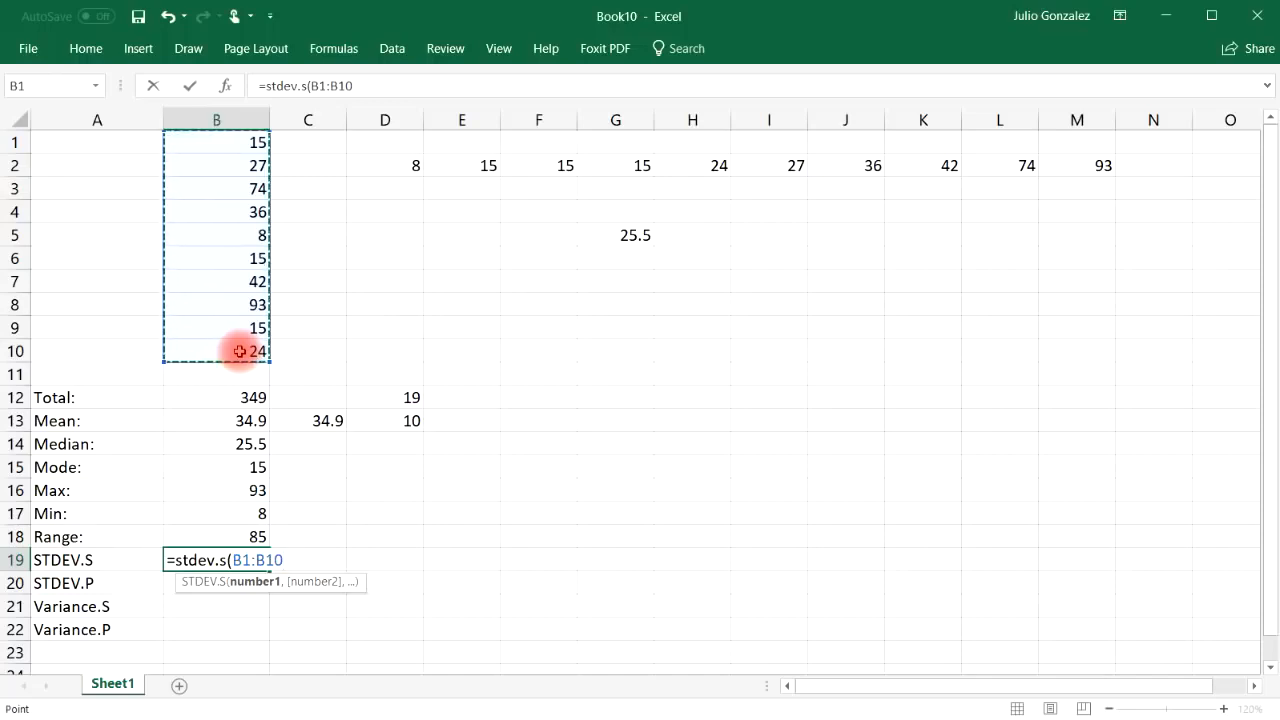
pyautogui.write(')')
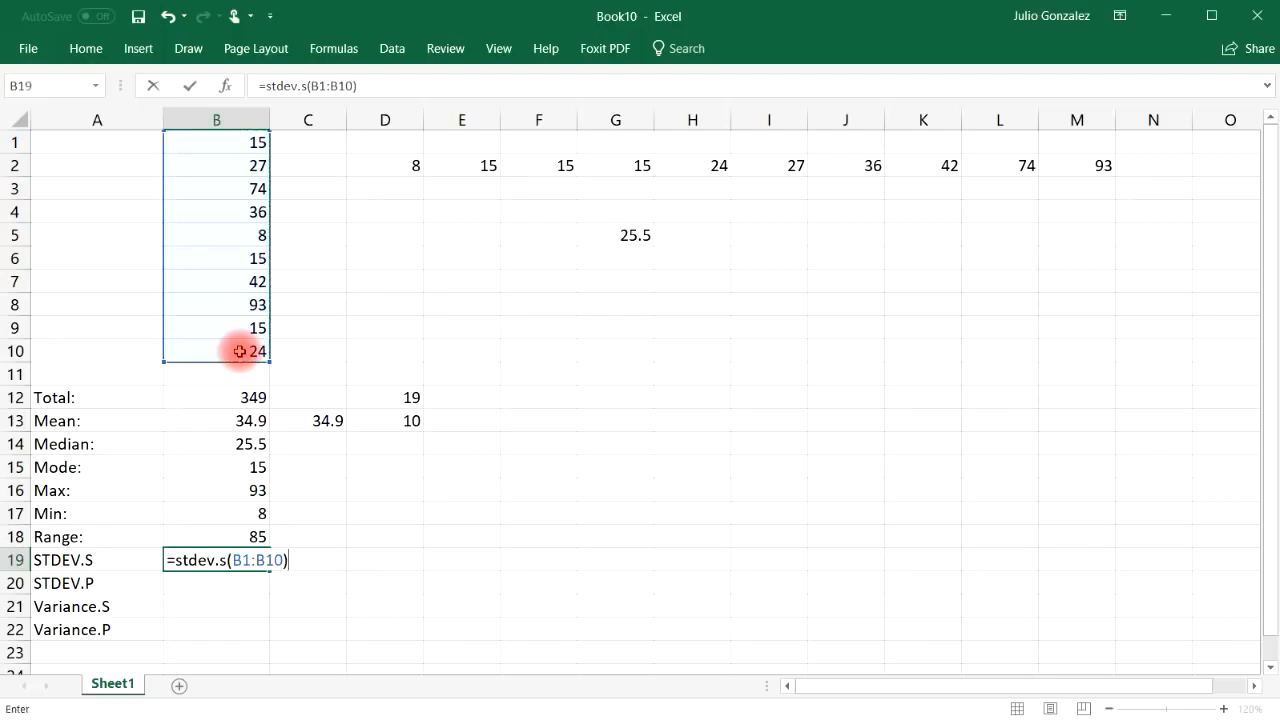
pyautogui.press('Return')
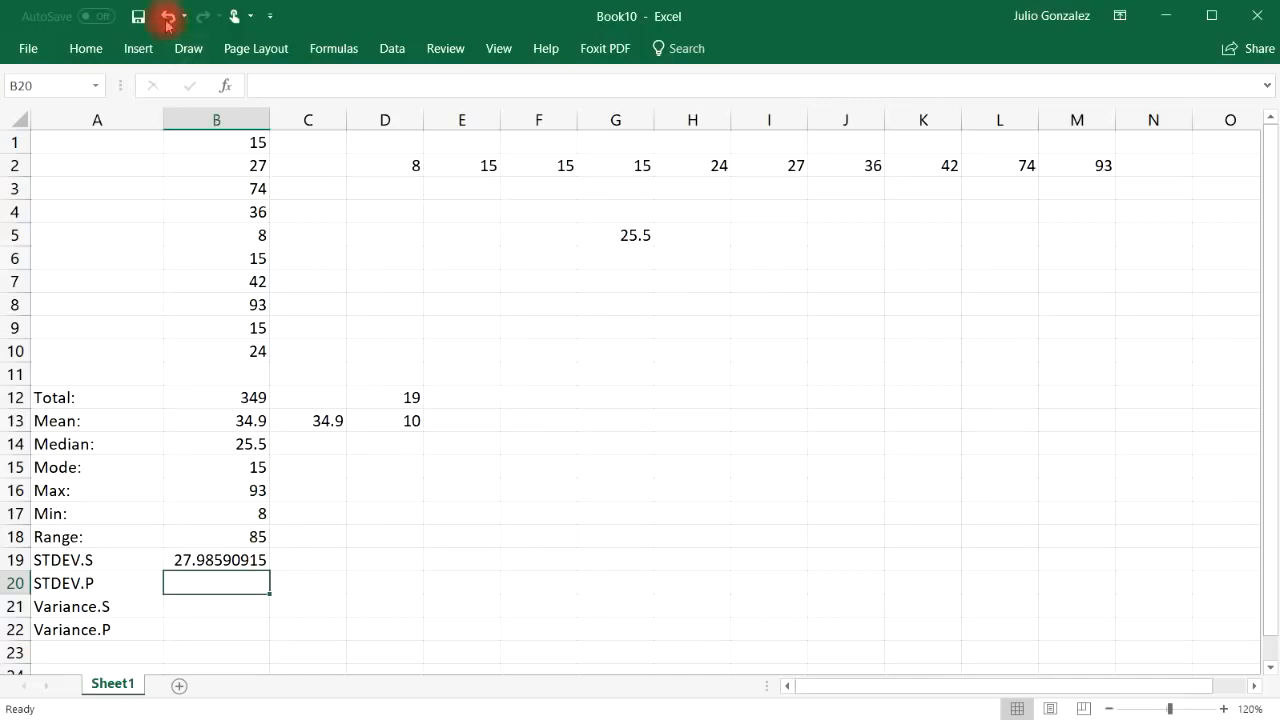
# Step: Handwrite in red ink, below the sorted list, the sample standard deviation formula s = √ with the numerator Σ(xi − x̄)²
pyautogui.click(183, 50)
pyautogui.click(260, 100)
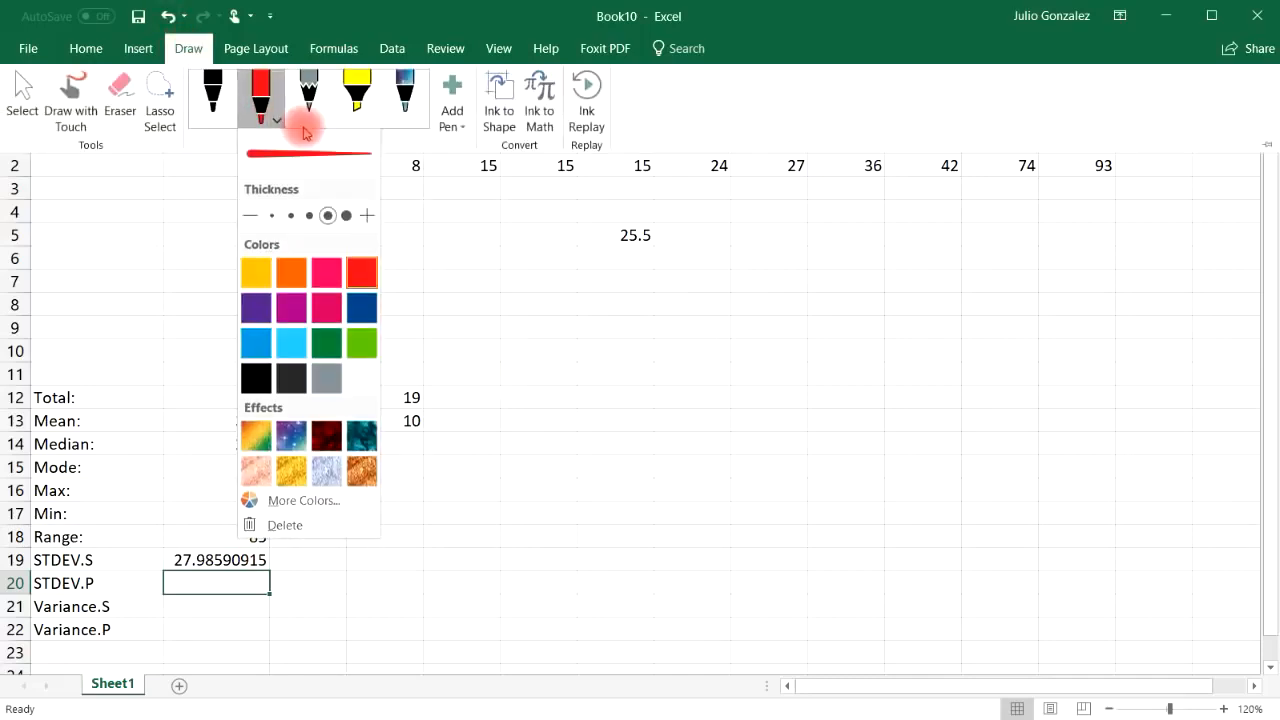
pyautogui.click(362, 272)
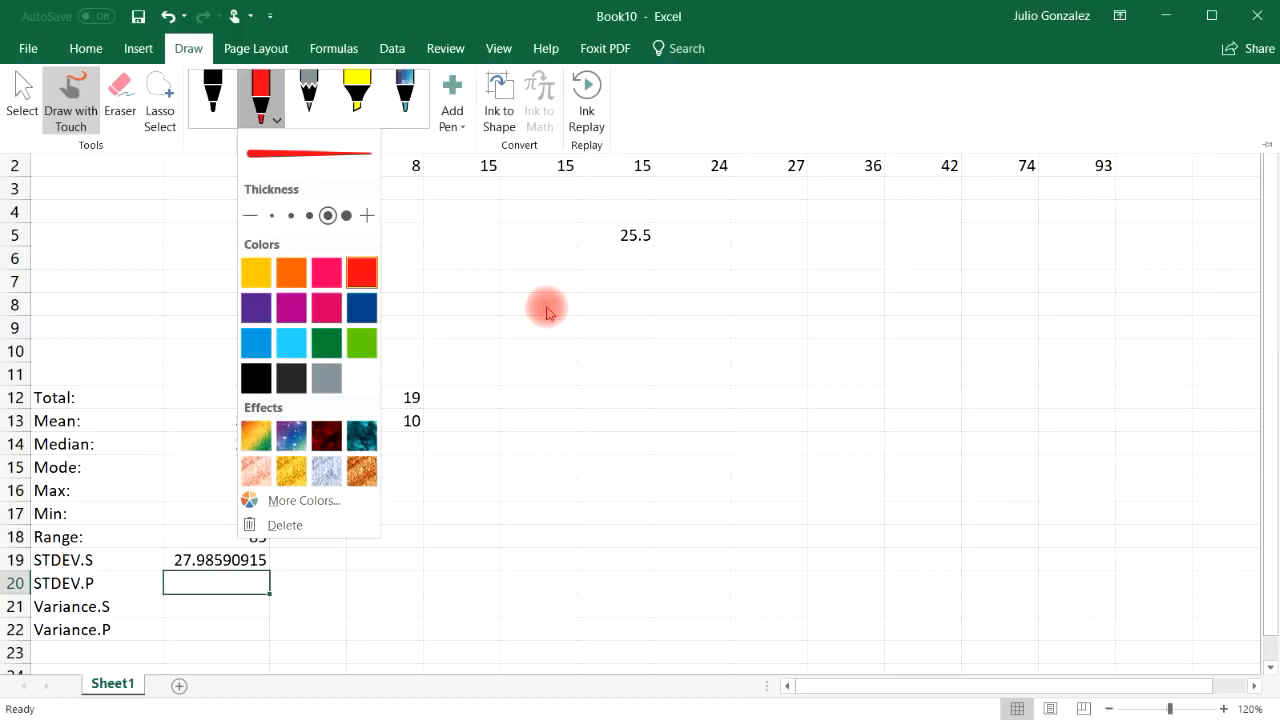
pyautogui.moveTo(585, 299); pyautogui.dragTo(541, 338)
pyautogui.moveTo(613, 314); pyautogui.dragTo(661, 314)
pyautogui.moveTo(611, 332)
pyautogui.mouseDown()
pyautogui.moveTo(663, 332)
pyautogui.moveTo(725, 250)
pyautogui.moveTo(790, 236)
pyautogui.moveTo(1042, 236)
pyautogui.mouseUp()
pyautogui.moveTo(808, 250)
pyautogui.mouseDown()
pyautogui.moveTo(804, 285)
pyautogui.moveTo(756, 330)
pyautogui.moveTo(856, 324)
pyautogui.mouseUp()
pyautogui.moveTo(871, 271)
pyautogui.mouseDown()
pyautogui.moveTo(903, 320)
pyautogui.moveTo(868, 312)
pyautogui.moveTo(920, 328)
pyautogui.moveTo(974, 300)
pyautogui.moveTo(1046, 328)
pyautogui.mouseUp()
pyautogui.click(924, 280)
pyautogui.moveTo(1040, 270); pyautogui.dragTo(998, 322)
pyautogui.moveTo(988, 260)
pyautogui.mouseDown()
pyautogui.moveTo(1020, 258)
pyautogui.moveTo(1056, 335)
pyautogui.mouseUp()
pyautogui.moveTo(1098, 244); pyautogui.dragTo(1120, 264)
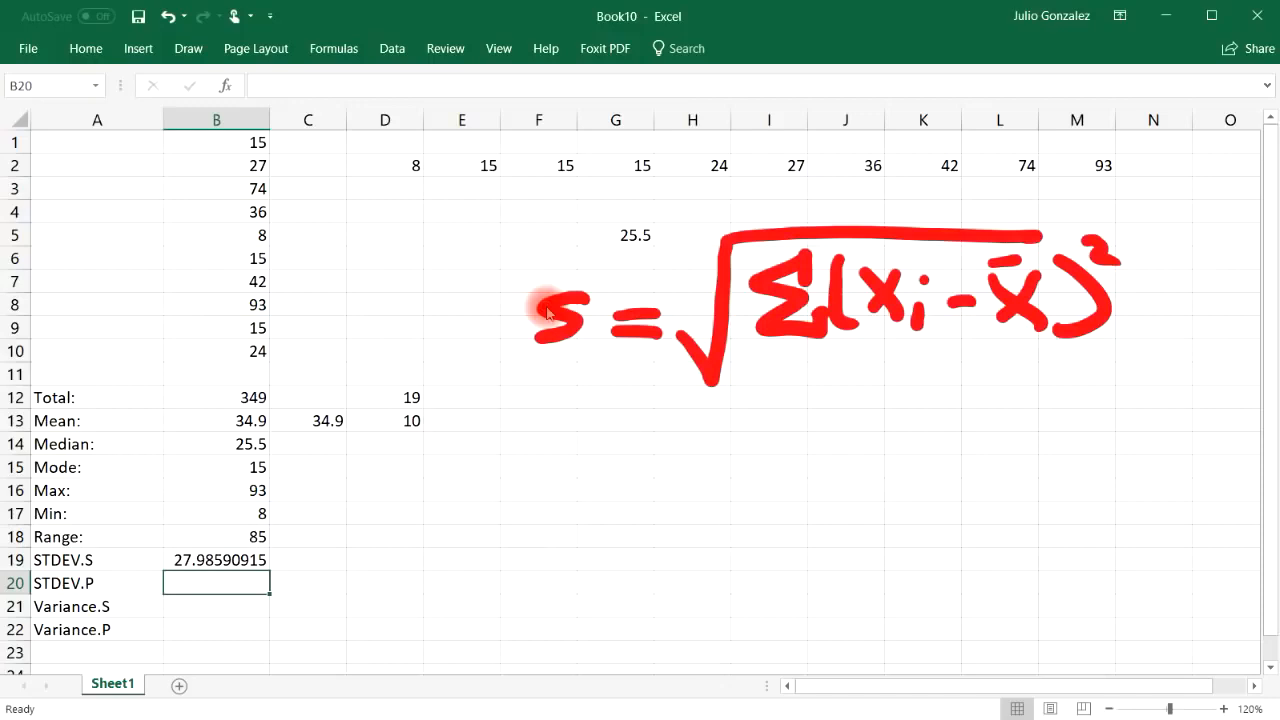
# Step: Add the fraction line and denominator N − 1 to the red formula and extend its root sign downwards
pyautogui.moveTo(758, 353); pyautogui.dragTo(1058, 361)
pyautogui.moveTo(838, 424)
pyautogui.mouseDown()
pyautogui.moveTo(878, 412)
pyautogui.moveTo(892, 380)
pyautogui.mouseUp()
pyautogui.moveTo(935, 395)
pyautogui.mouseDown()
pyautogui.moveTo(975, 393)
pyautogui.moveTo(1000, 420)
pyautogui.mouseUp()
pyautogui.moveTo(668, 338); pyautogui.dragTo(710, 408)
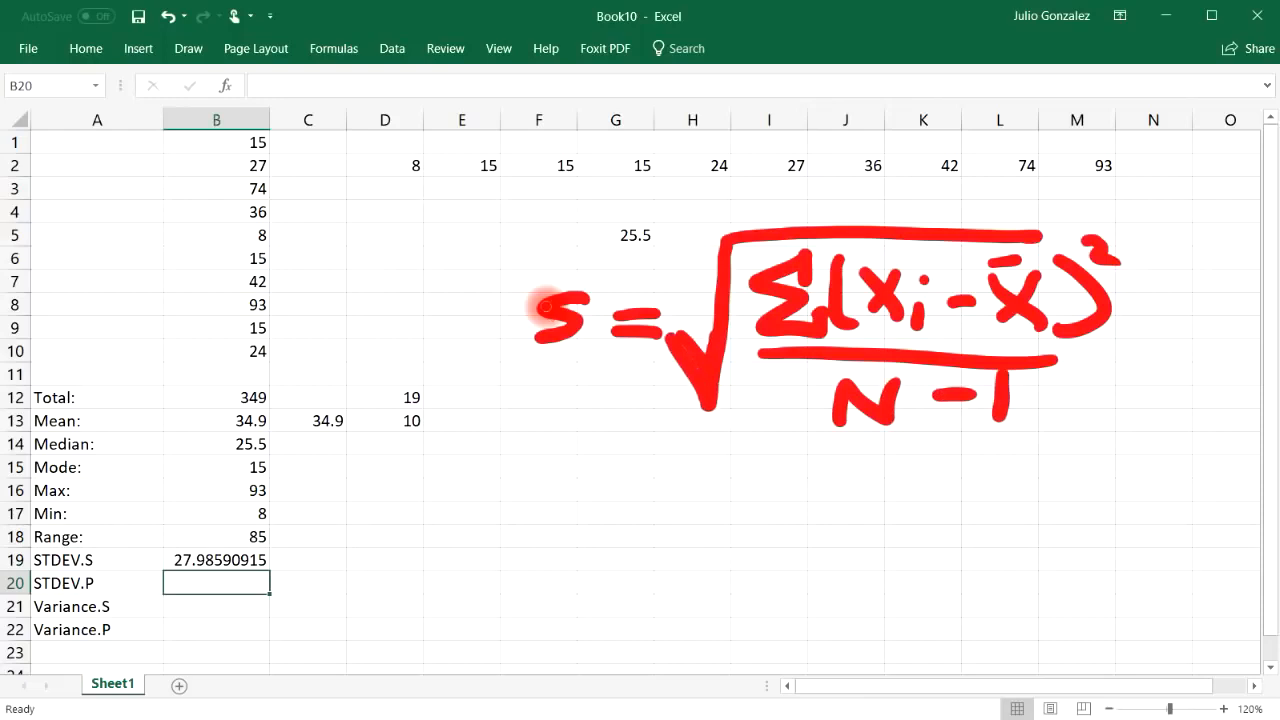
# Step: Change the drawing pen to dark blue ink with a thinner stroke
pyautogui.click(188, 48)
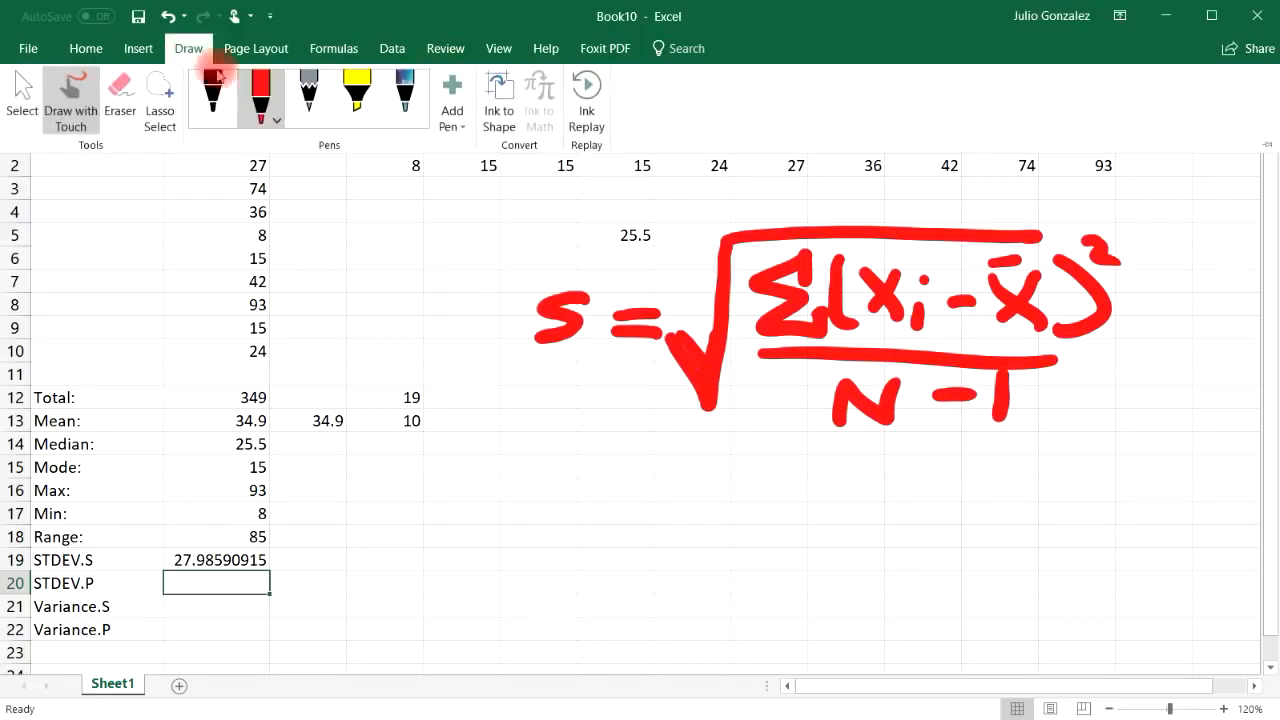
pyautogui.click(272, 110)
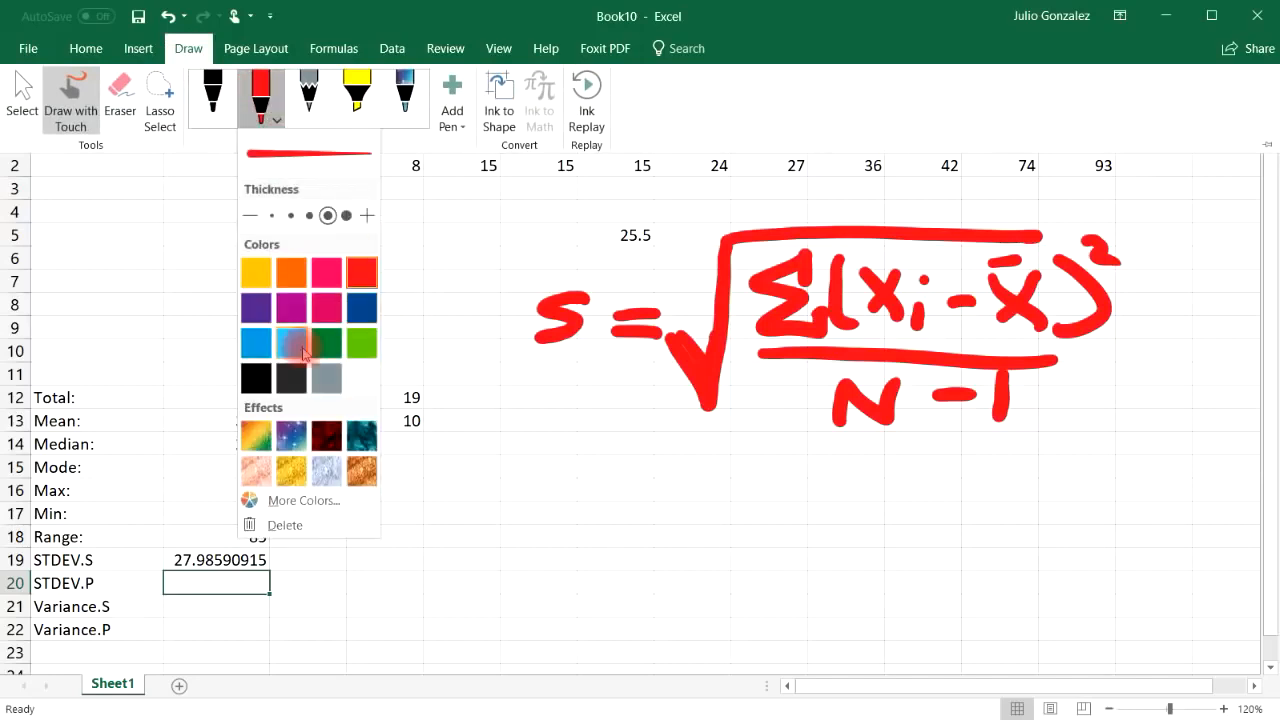
pyautogui.click(361, 309)
pyautogui.click(309, 215)
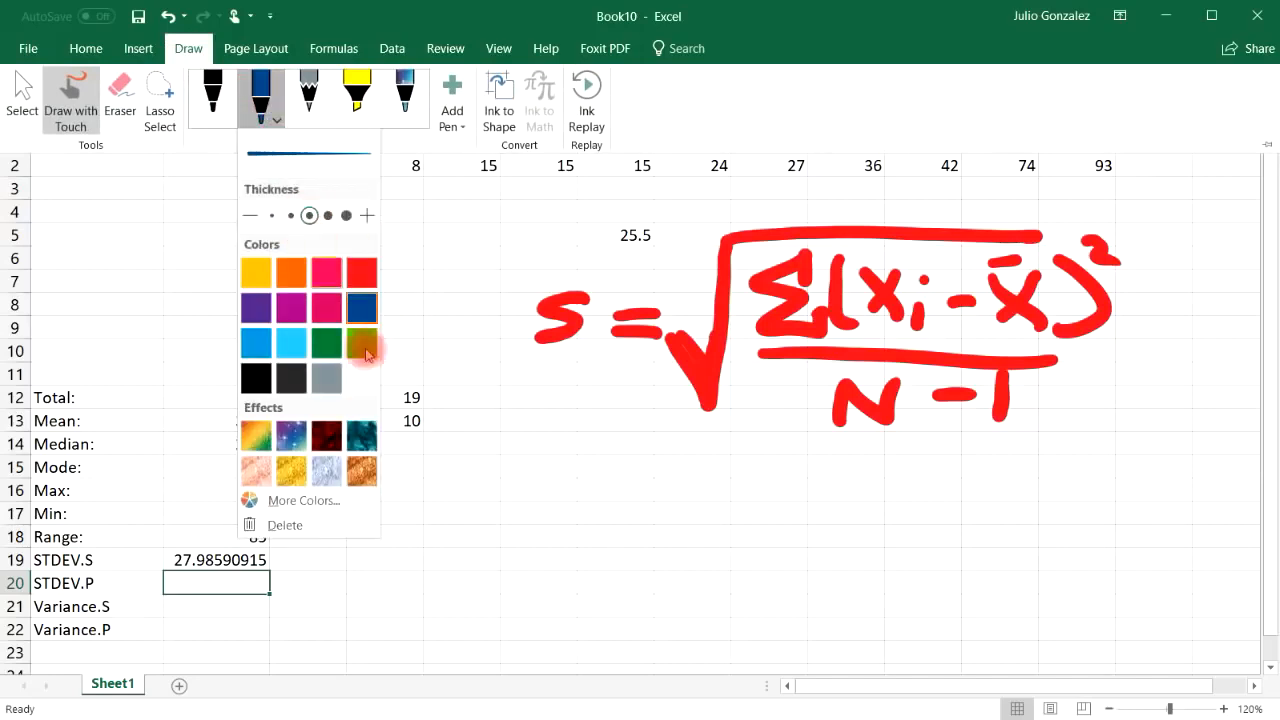
pyautogui.click(500, 277)
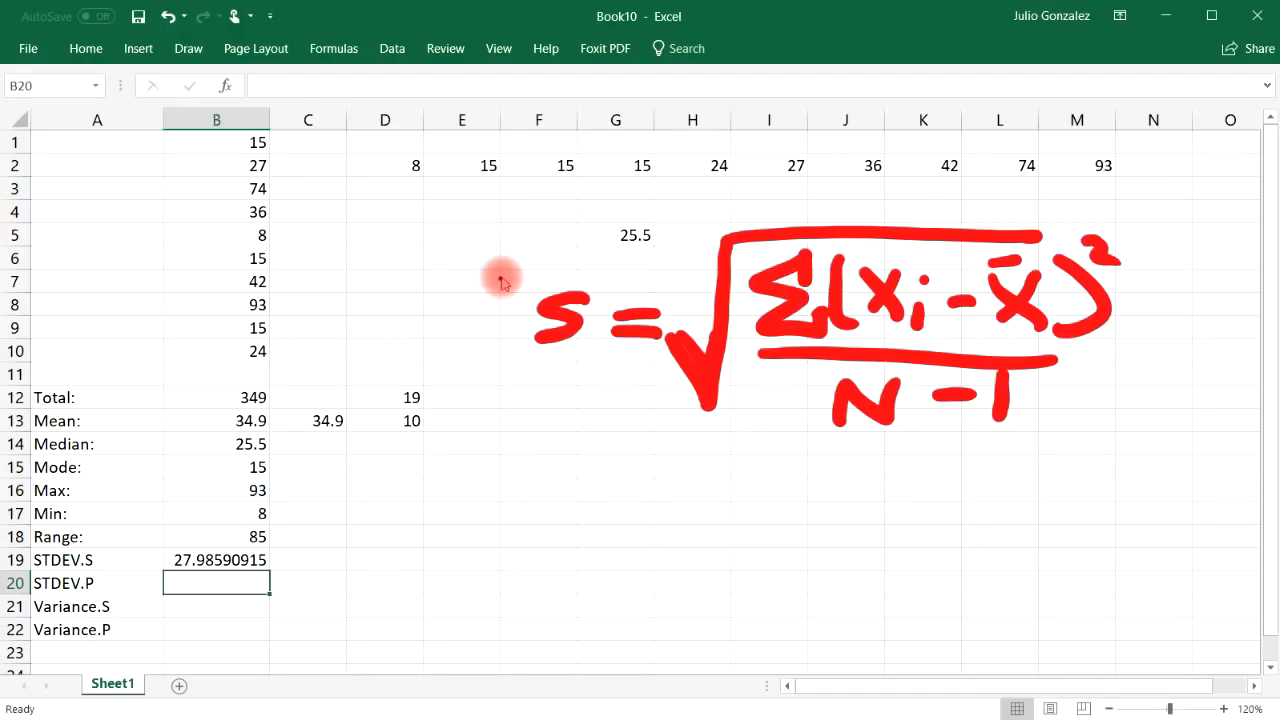
# Step: Handwrite in blue, below the red formula, the population standard deviation formula with the numerator Σ(xi − μ)² under a root
pyautogui.moveTo(556, 496)
pyautogui.mouseDown()
pyautogui.moveTo(570, 518)
pyautogui.moveTo(646, 520)
pyautogui.mouseUp()
pyautogui.moveTo(611, 537)
pyautogui.mouseDown()
pyautogui.moveTo(641, 537)
pyautogui.moveTo(668, 569)
pyautogui.moveTo(710, 478)
pyautogui.moveTo(1110, 466)
pyautogui.mouseUp()
pyautogui.moveTo(778, 500); pyautogui.dragTo(808, 570)
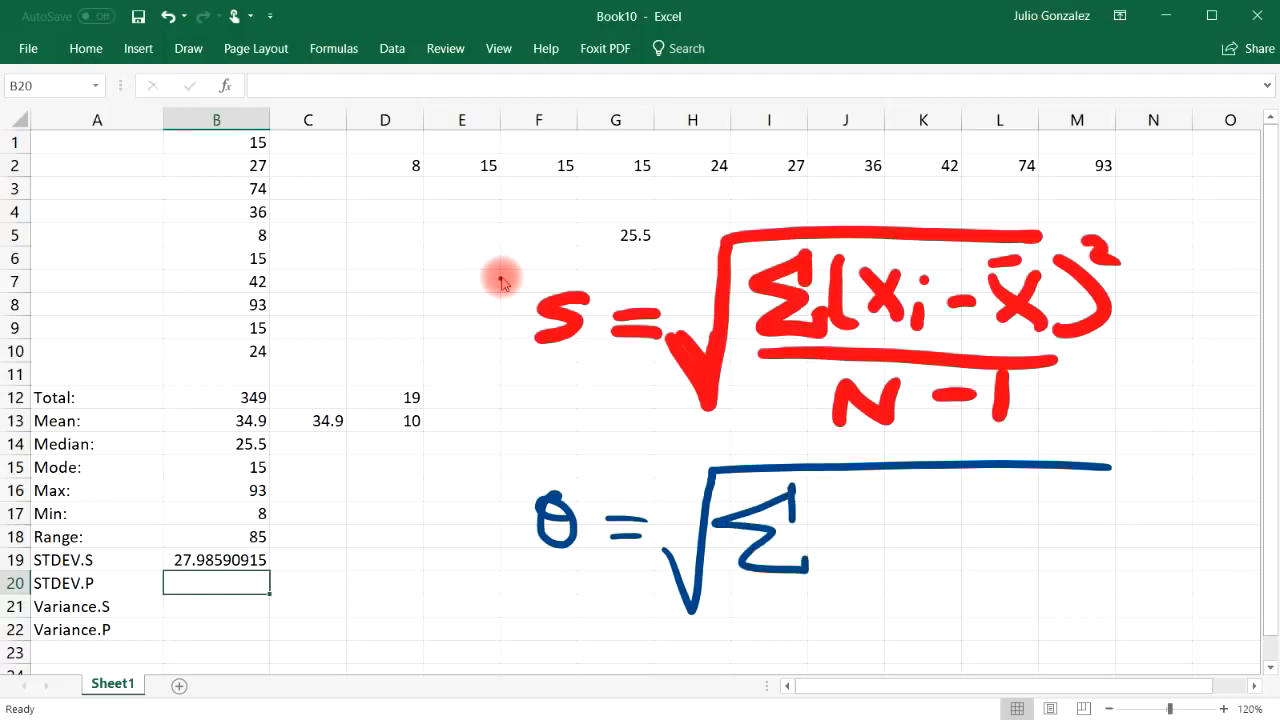
pyautogui.moveTo(858, 490); pyautogui.dragTo(850, 566)
pyautogui.moveTo(884, 520); pyautogui.dragTo(914, 556)
pyautogui.moveTo(910, 518)
pyautogui.mouseDown()
pyautogui.moveTo(884, 554)
pyautogui.moveTo(935, 564)
pyautogui.moveTo(1000, 535)
pyautogui.moveTo(1062, 546)
pyautogui.mouseUp()
pyautogui.click(937, 515)
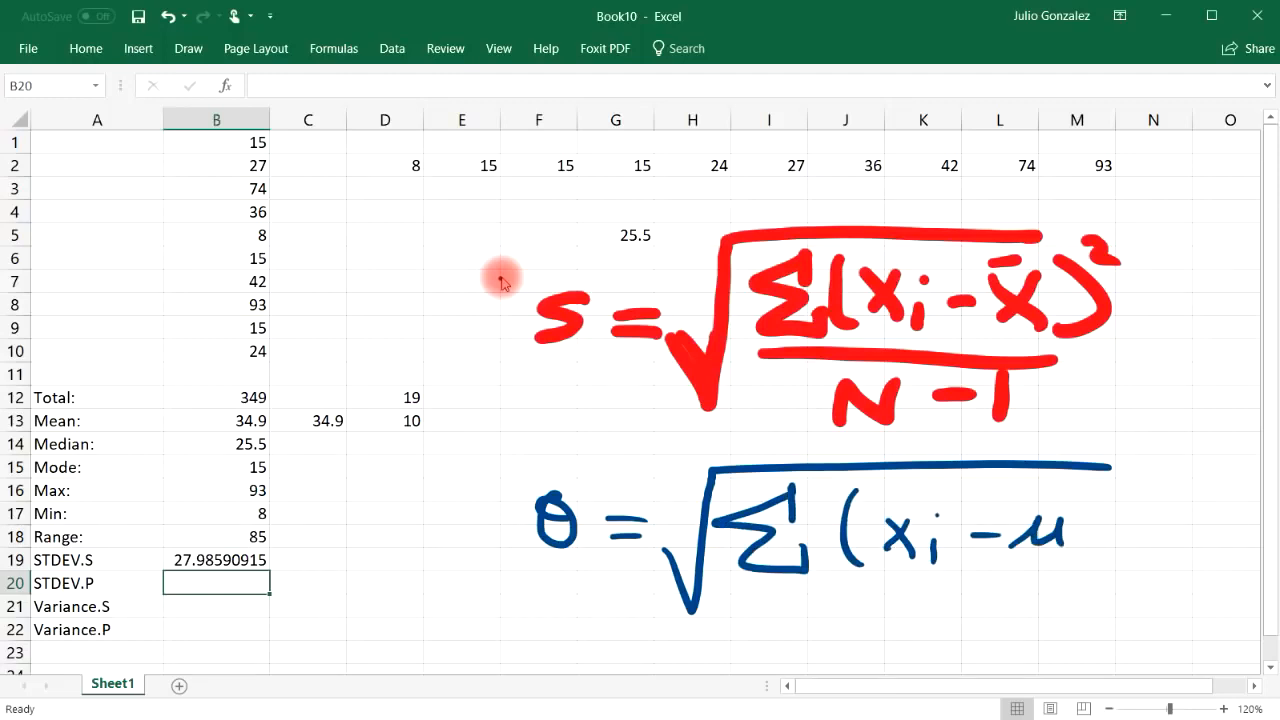
pyautogui.moveTo(1078, 488); pyautogui.dragTo(1064, 582)
pyautogui.moveTo(1104, 486); pyautogui.dragTo(1134, 508)
# Step: Complete the blue formula with a fraction line and denominator N, and circle the denominators N and N − 1
pyautogui.moveTo(756, 590); pyautogui.dragTo(1044, 584)
pyautogui.moveTo(875, 640)
pyautogui.mouseDown()
pyautogui.moveTo(921, 590)
pyautogui.moveTo(958, 592)
pyautogui.moveTo(908, 543)
pyautogui.mouseUp()
pyautogui.moveTo(1000, 338); pyautogui.dragTo(928, 314)
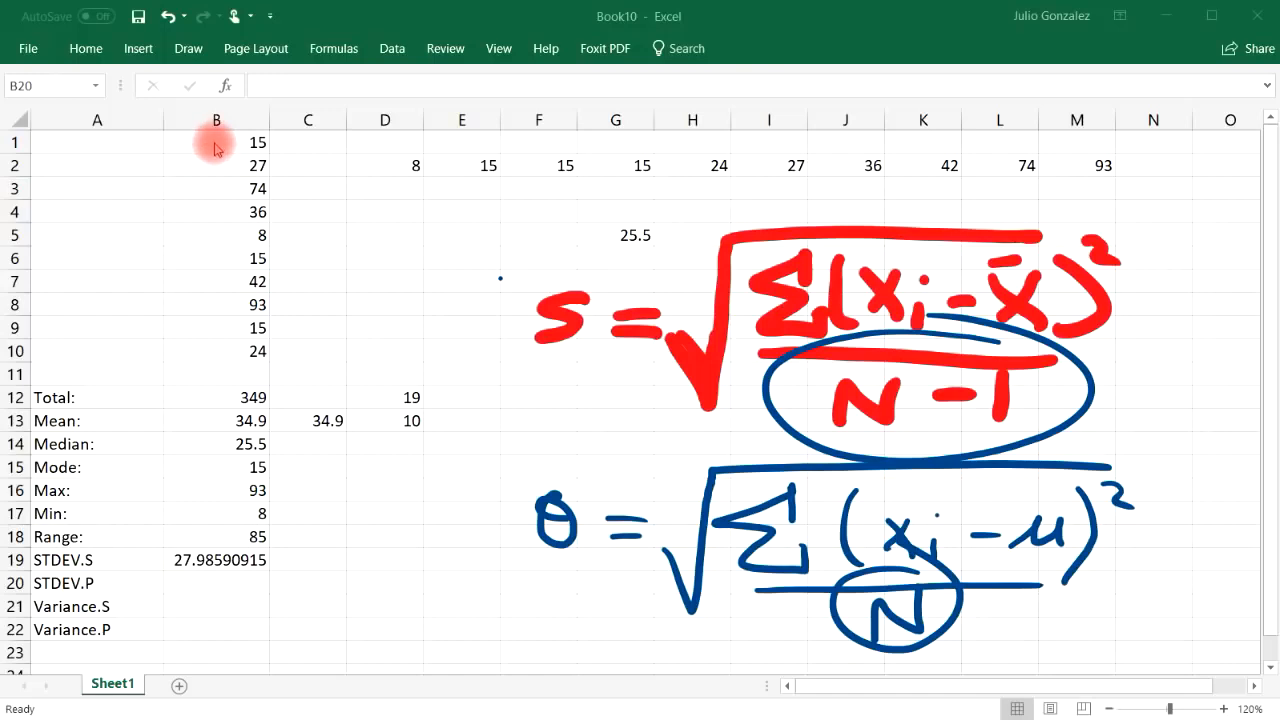
# Step: Calculate an example sample standard deviation in cell D7 with =STDEV.S(1,2,3,4,5)
pyautogui.click(370, 285)
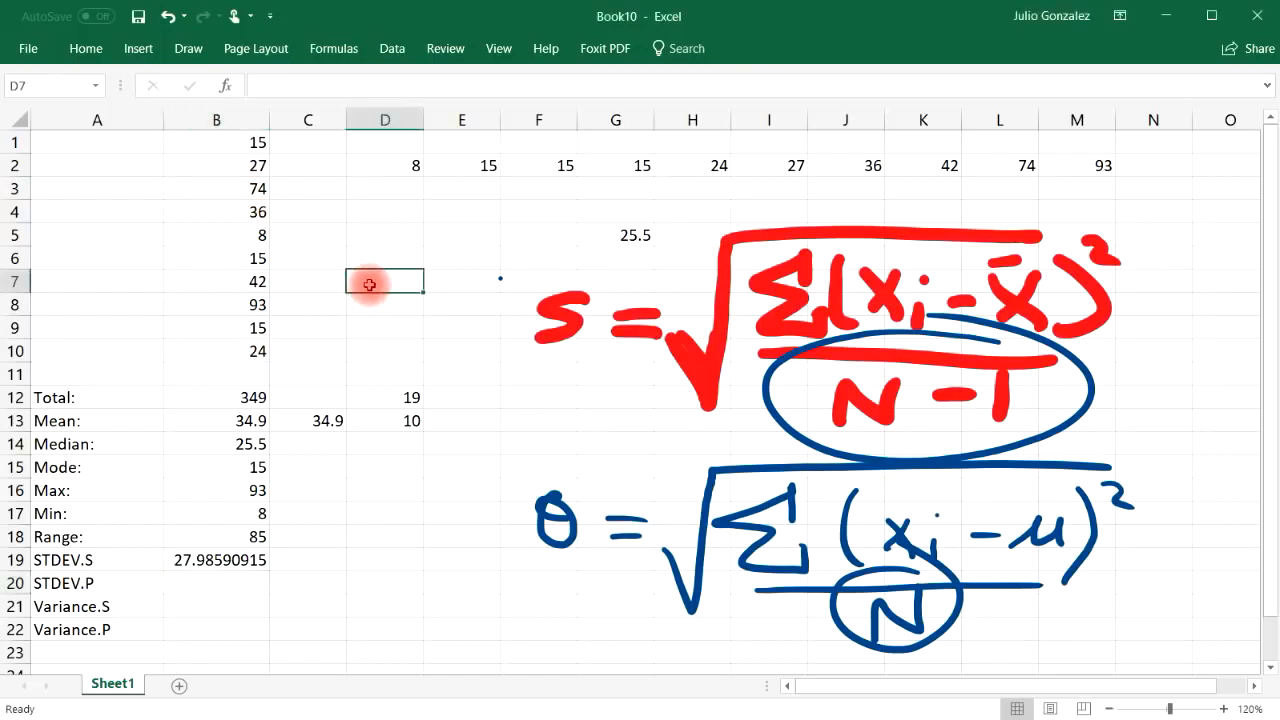
pyautogui.write('=')
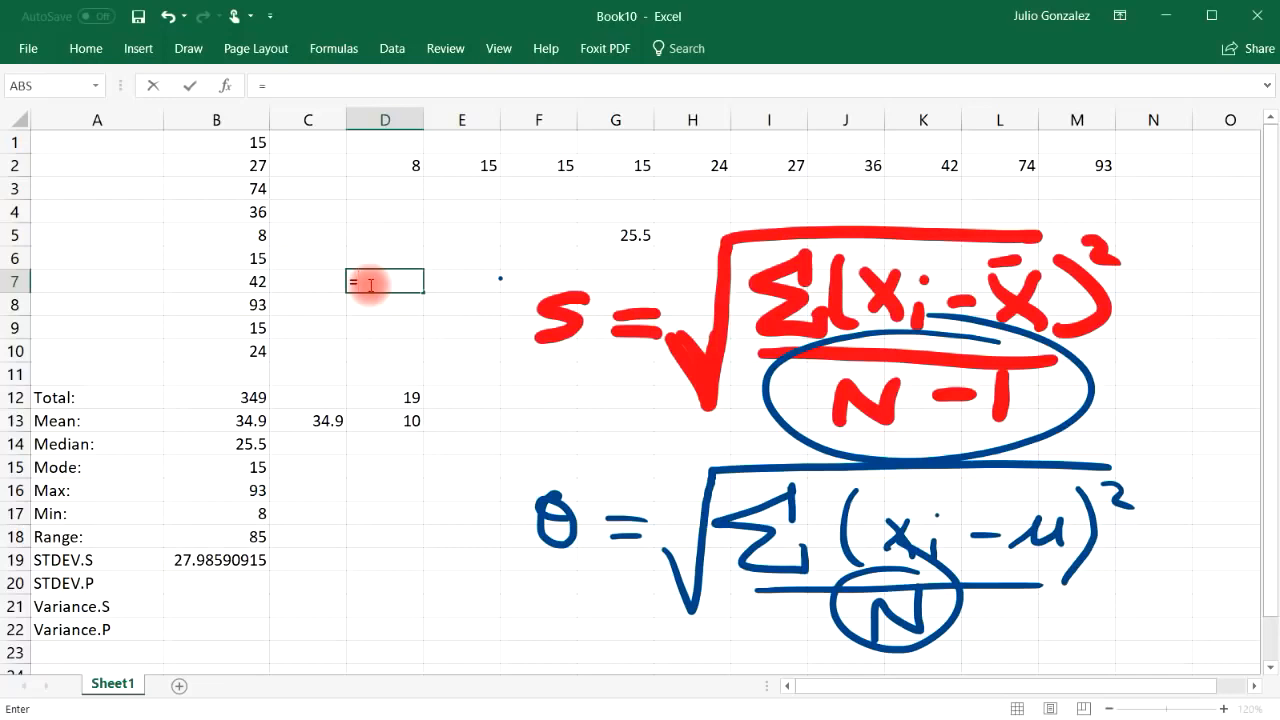
pyautogui.write('s')
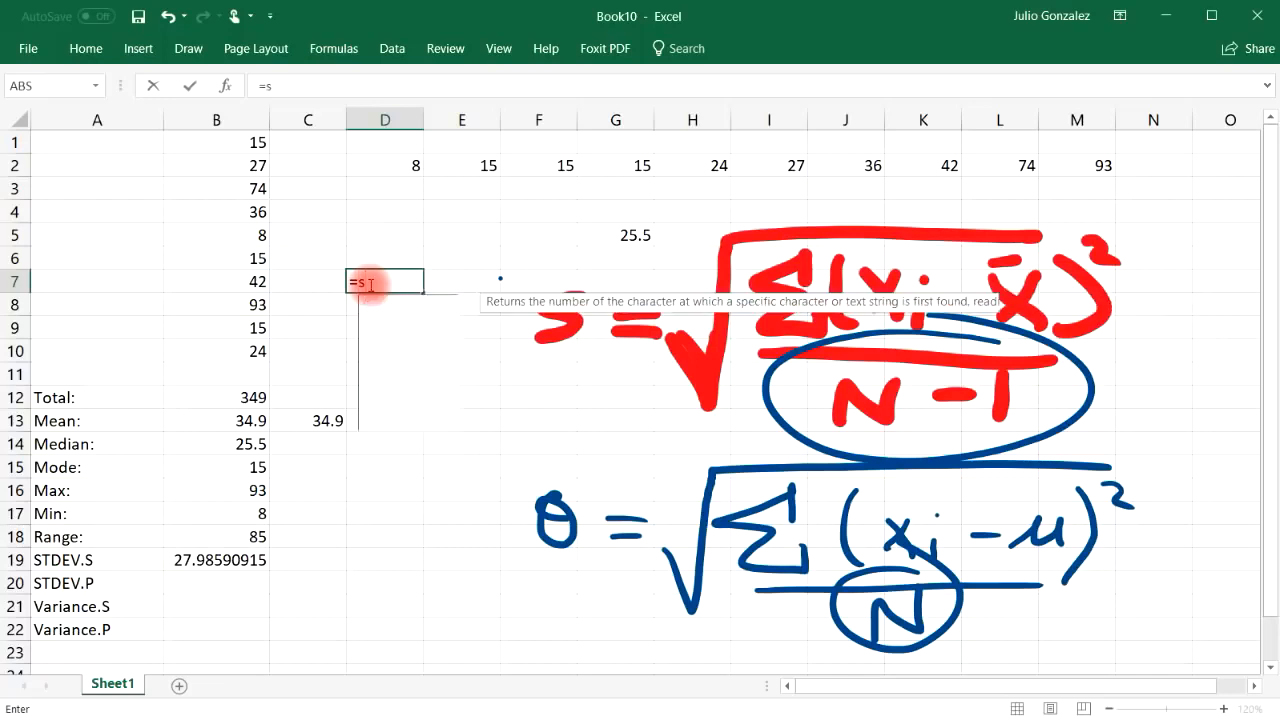
pyautogui.write('tdev')
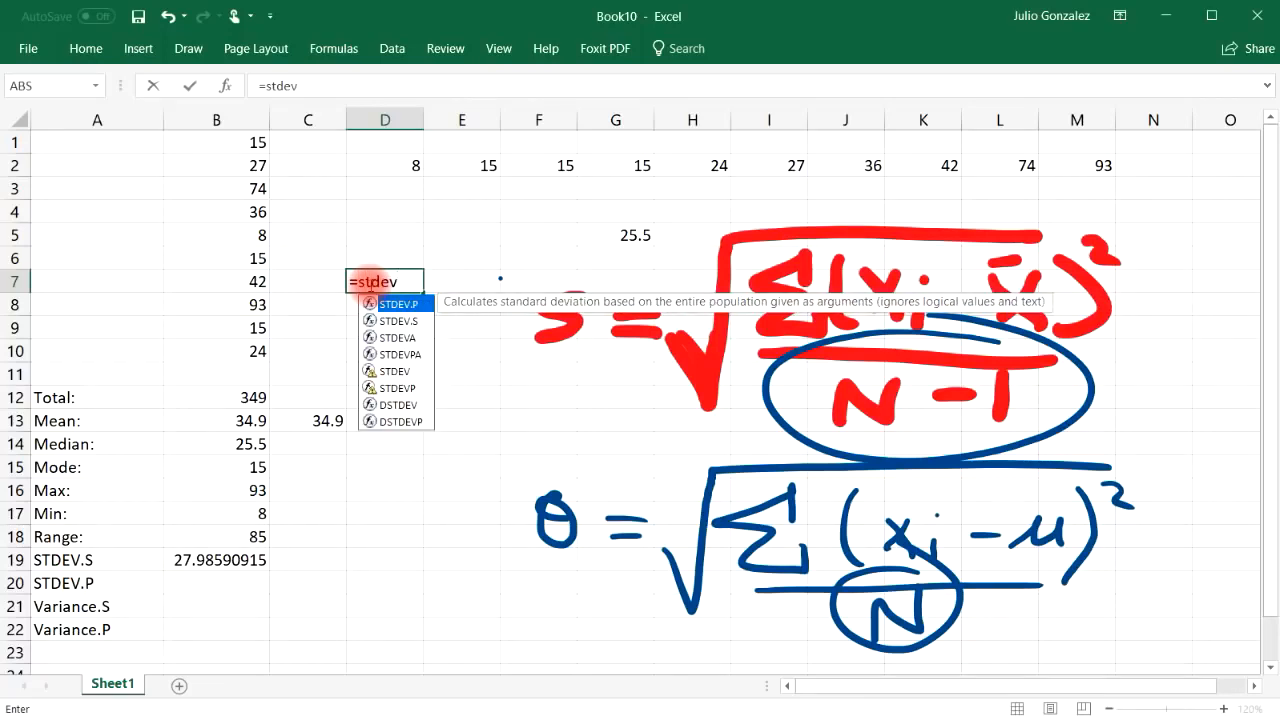
pyautogui.write('.s')
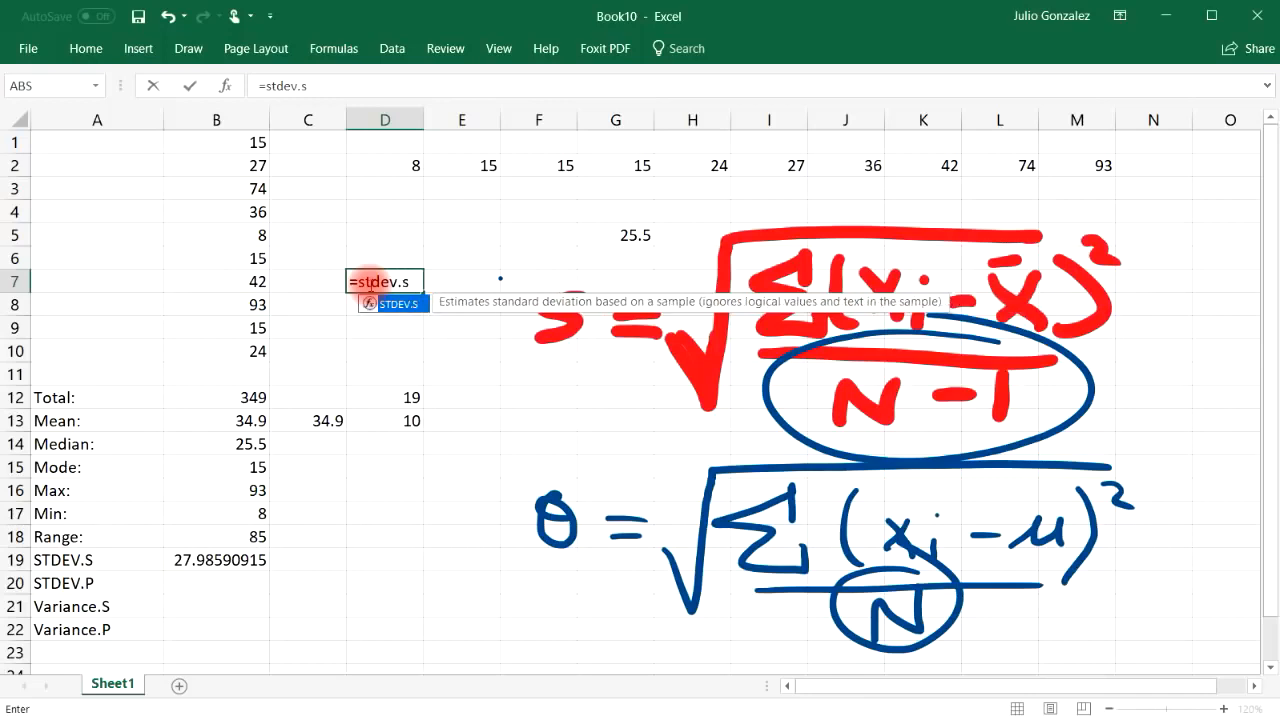
pyautogui.write('(1,2,3,4,5)')
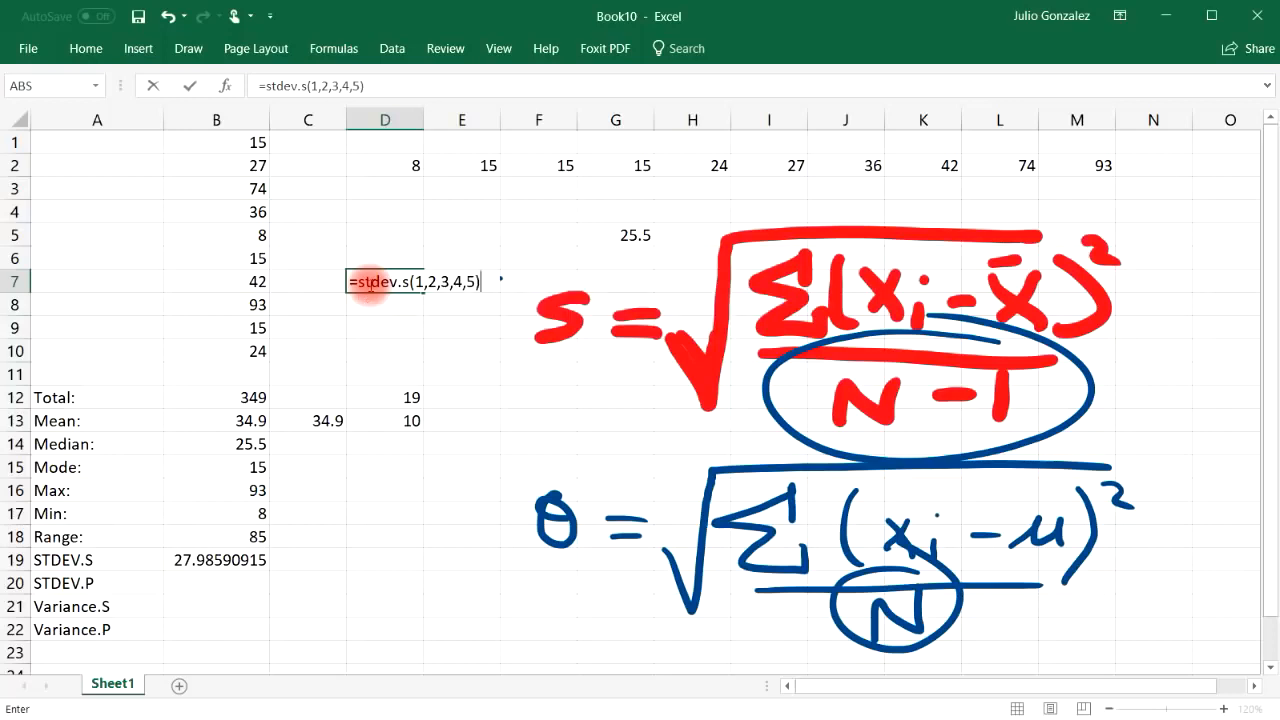
pyautogui.press('Return')
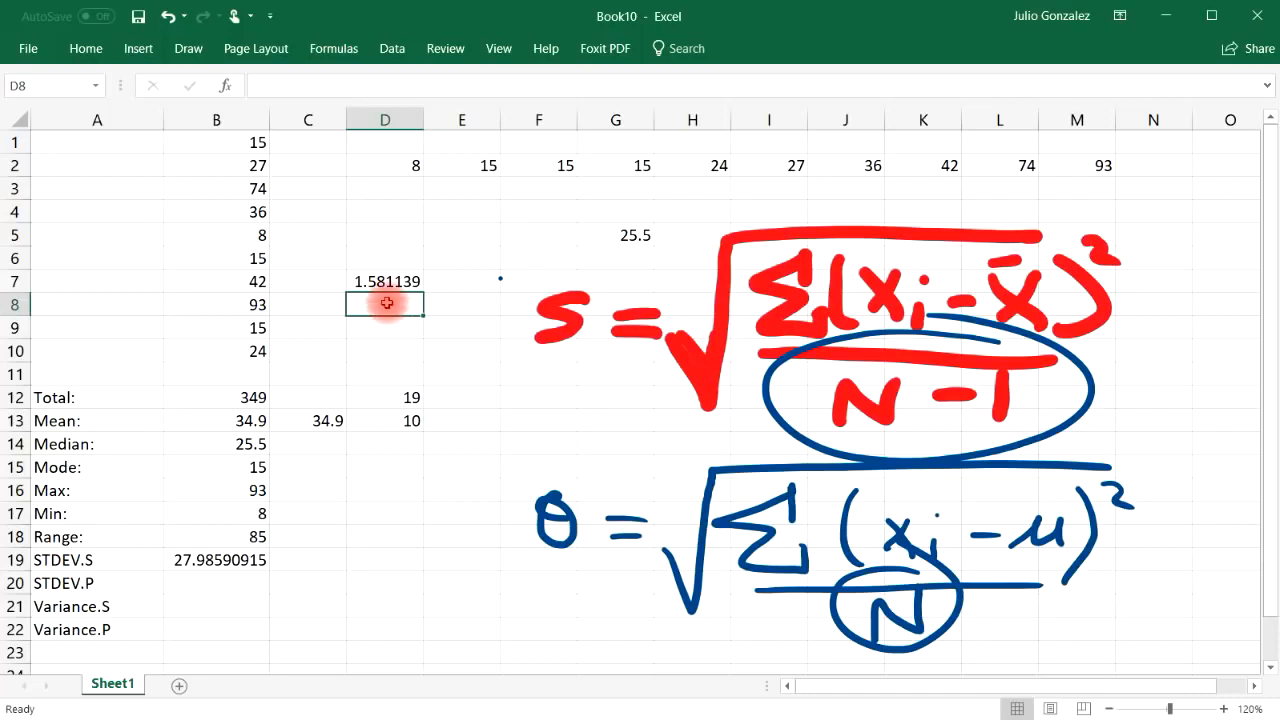
# Step: Calculate the matching population standard deviation in cell D8 with =STDEV.P(1,2,3,4,5) and select that cell to compare
pyautogui.write('=s')
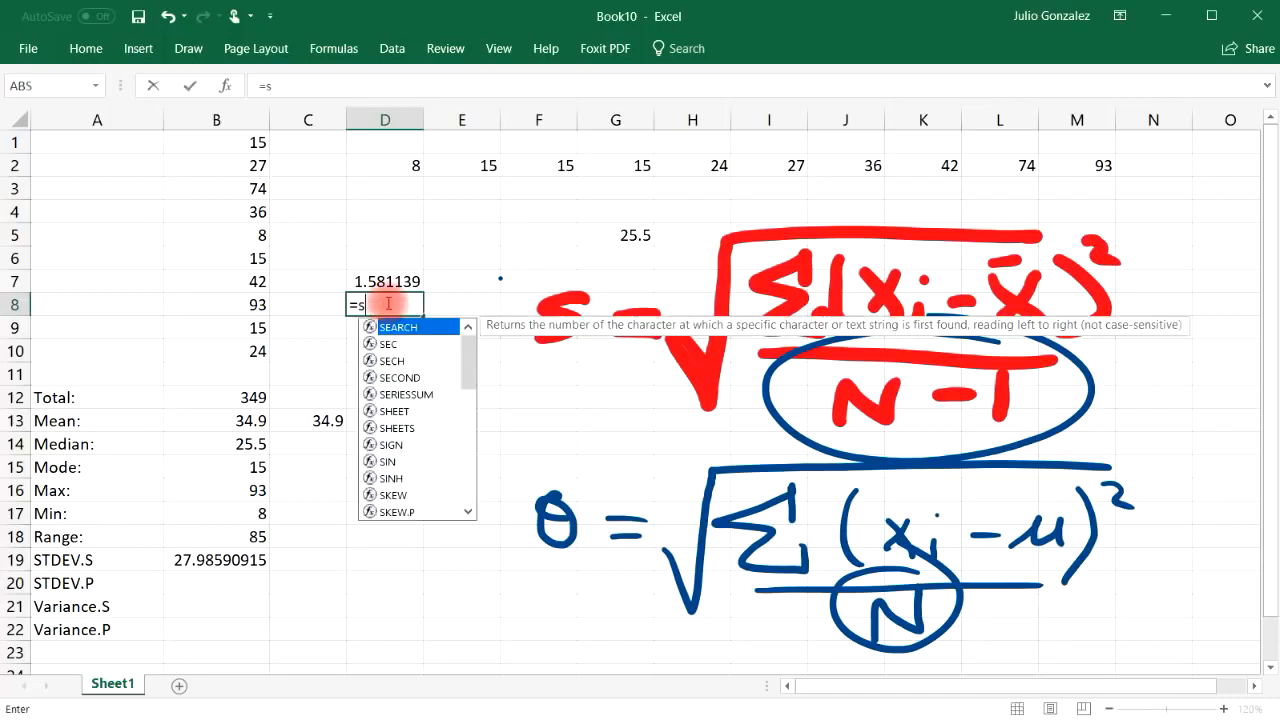
pyautogui.write('tdev.')
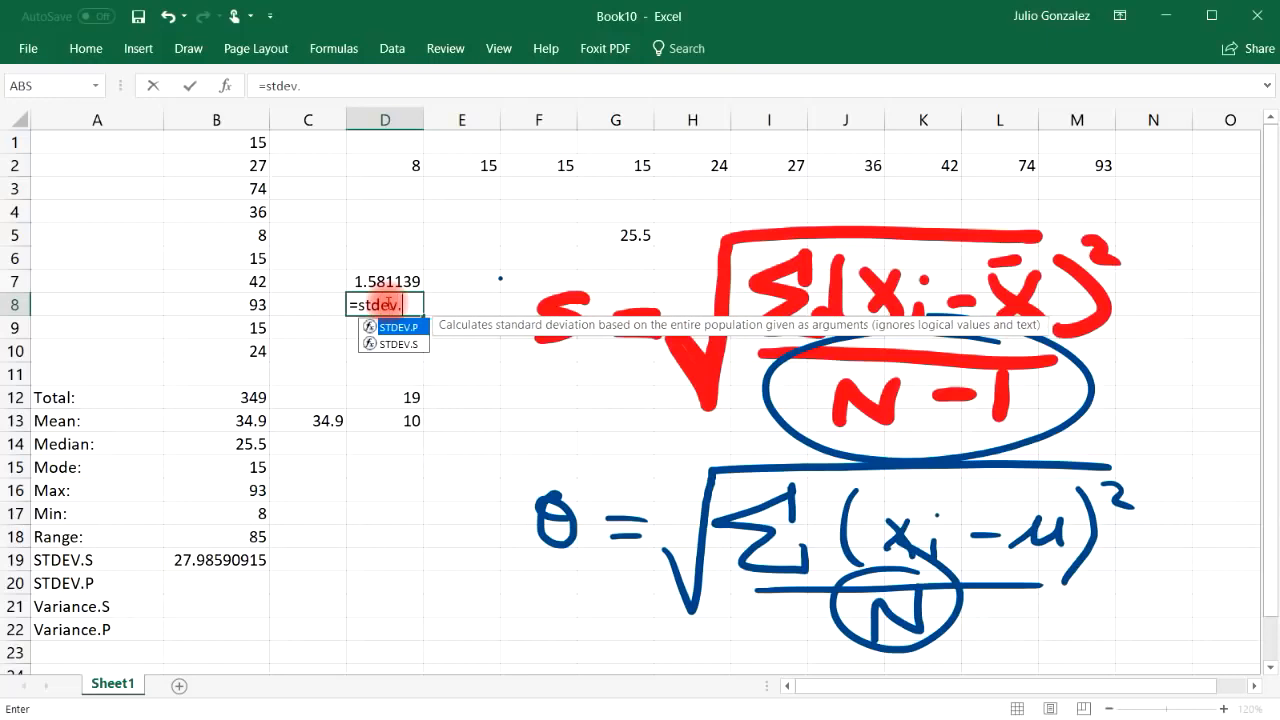
pyautogui.write('p(1,')
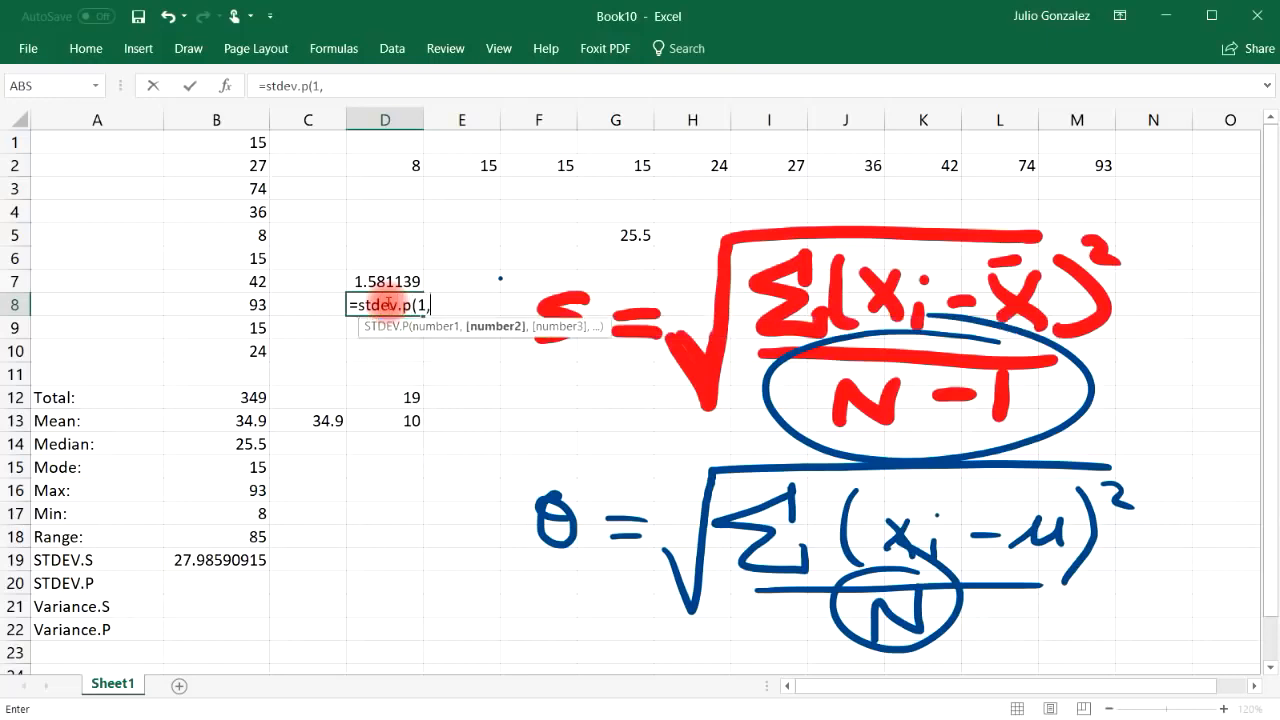
pyautogui.write('2,3,4,')
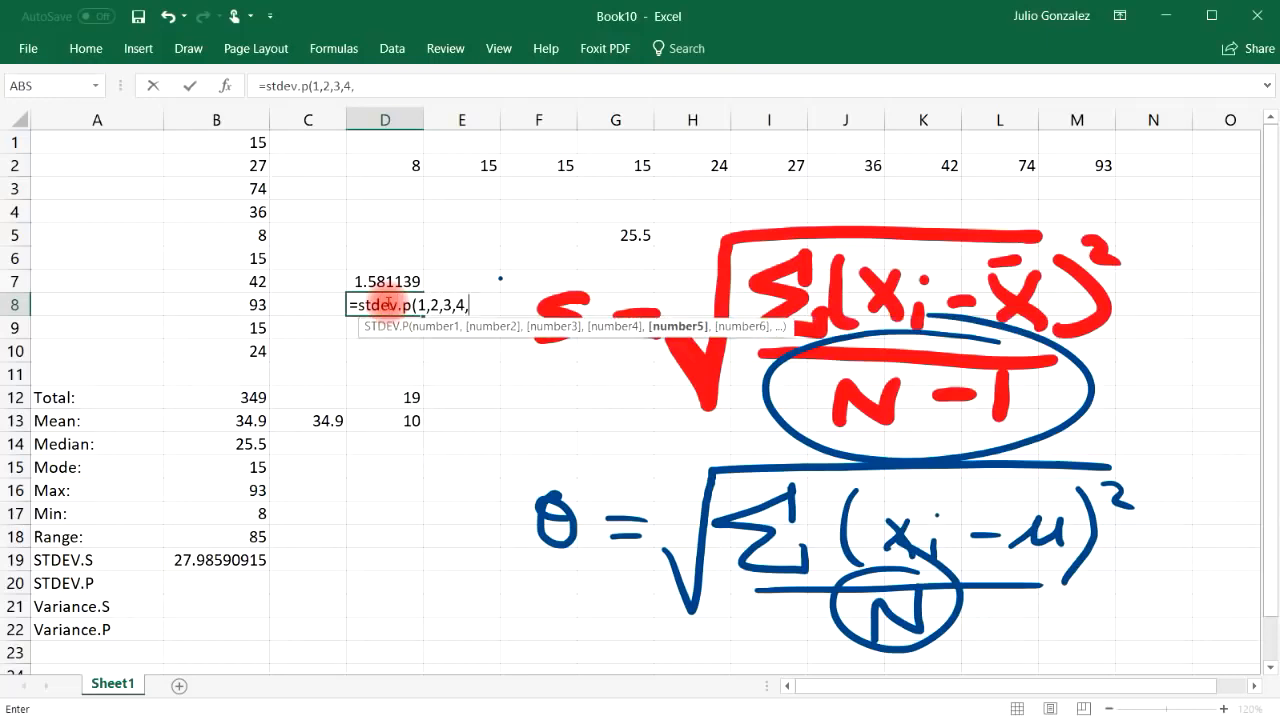
pyautogui.write('5)')
pyautogui.press('Return')
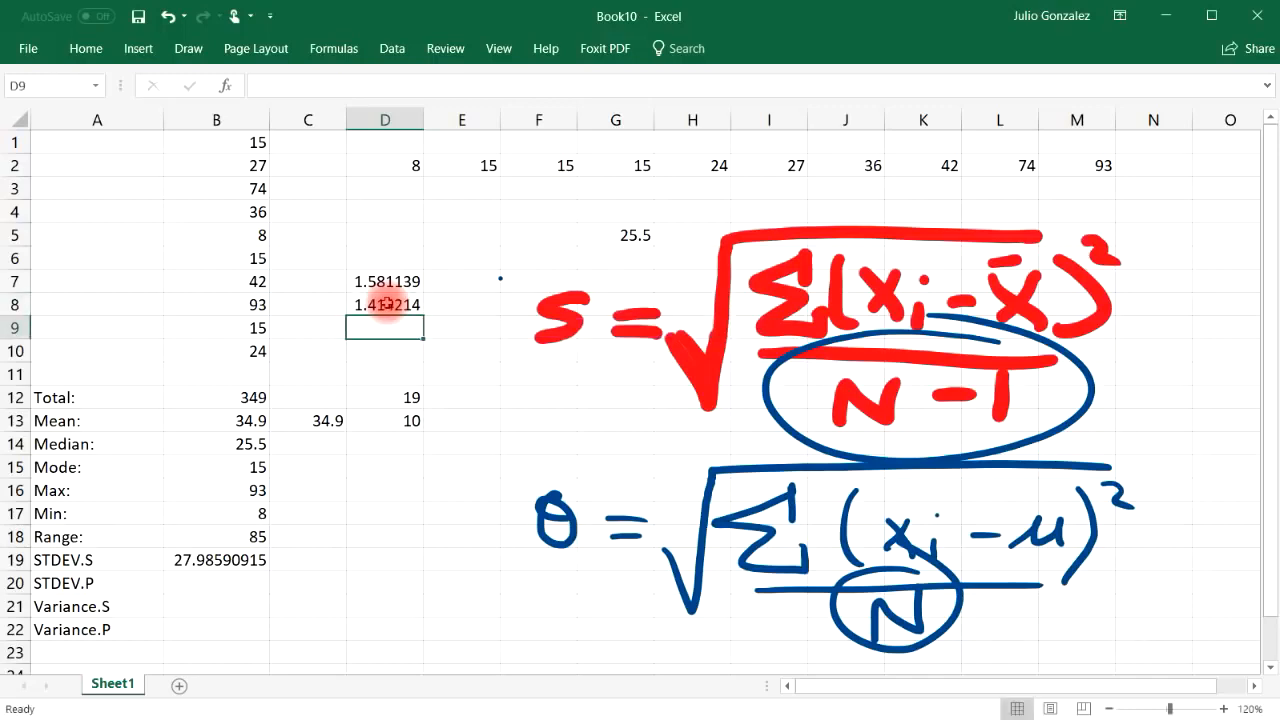
pyautogui.click(386, 304)
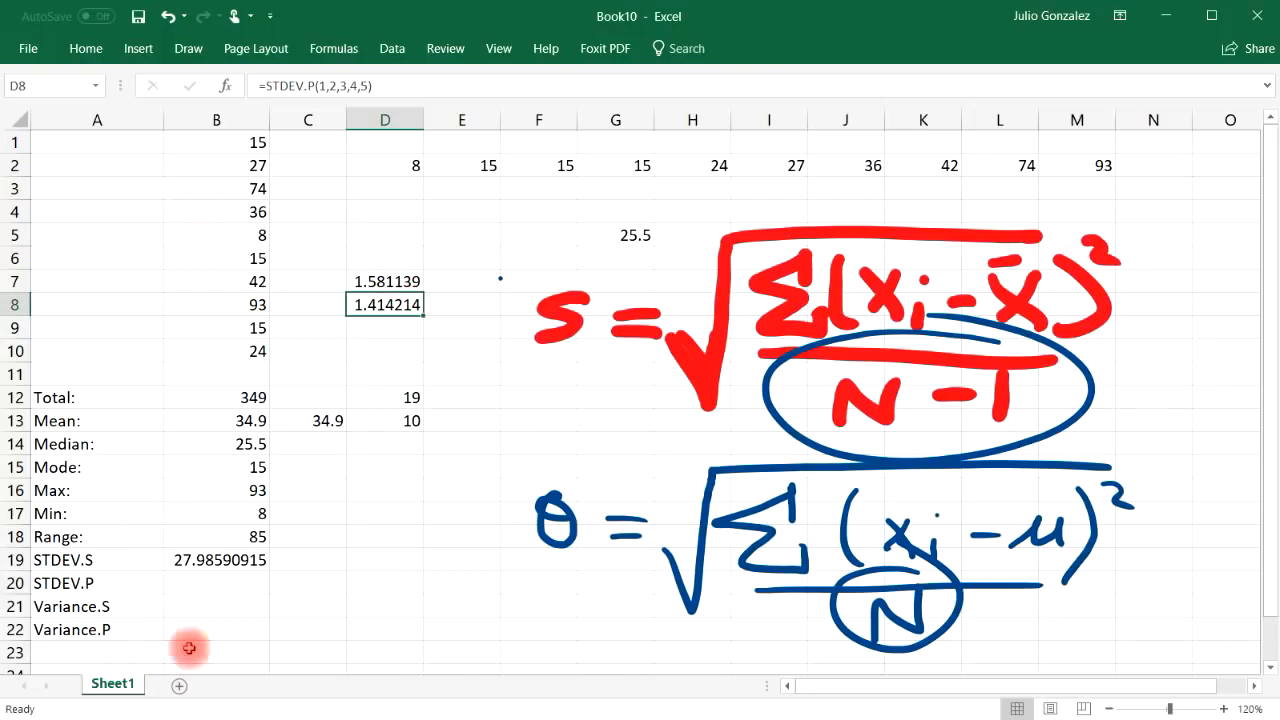
# Step: Calculate the population standard deviation of B1:B10 in cell B20 with =STDEV.P(B1:B10)
pyautogui.click(197, 583)
pyautogui.write('=')
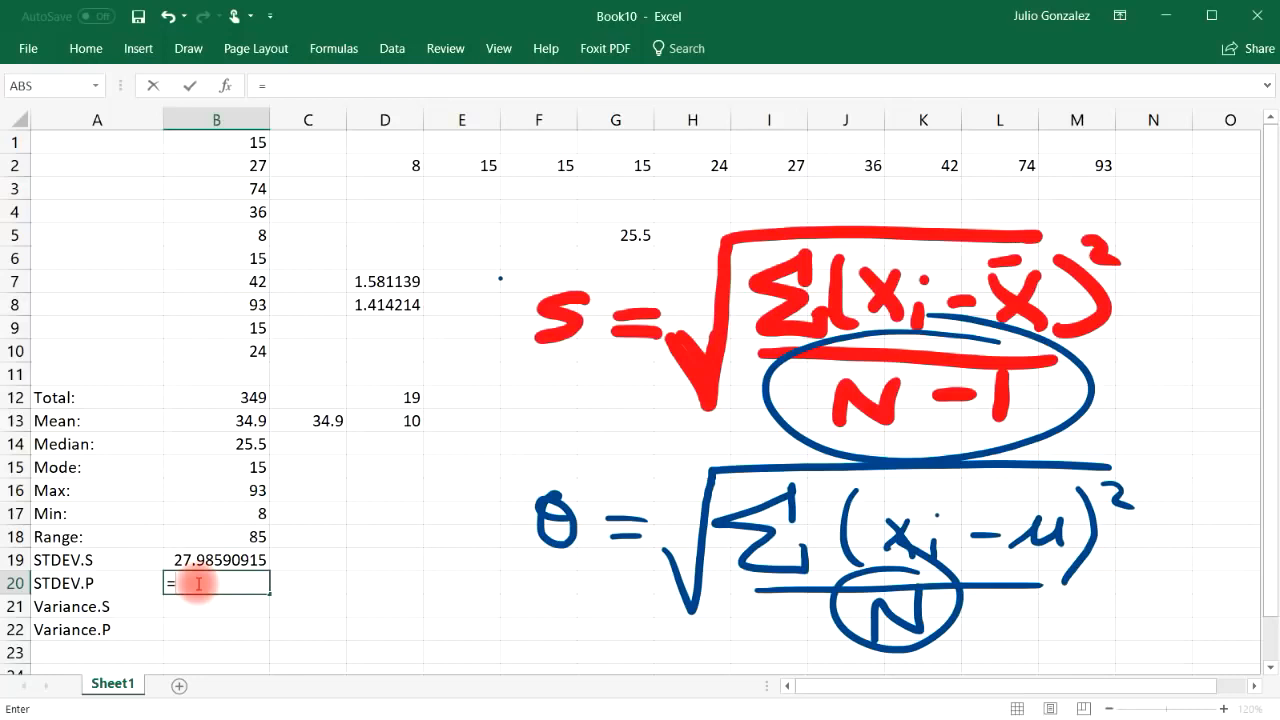
pyautogui.write('stdev')
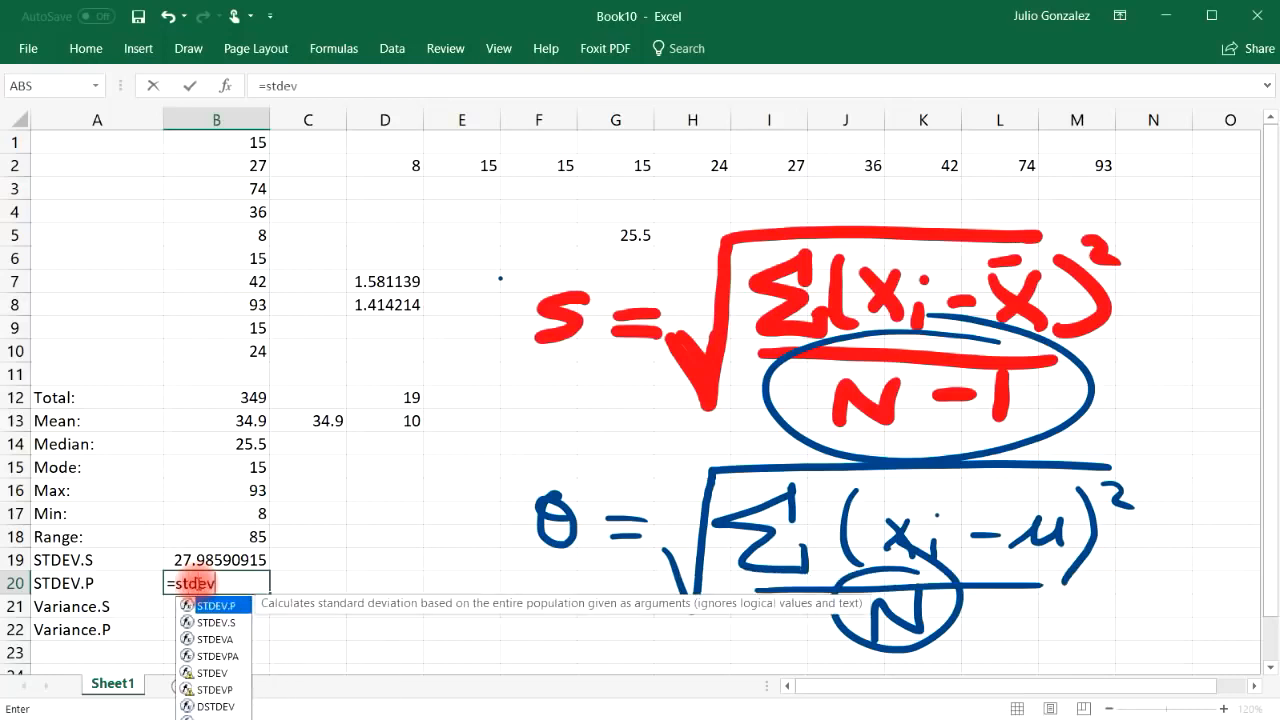
pyautogui.write('.p')
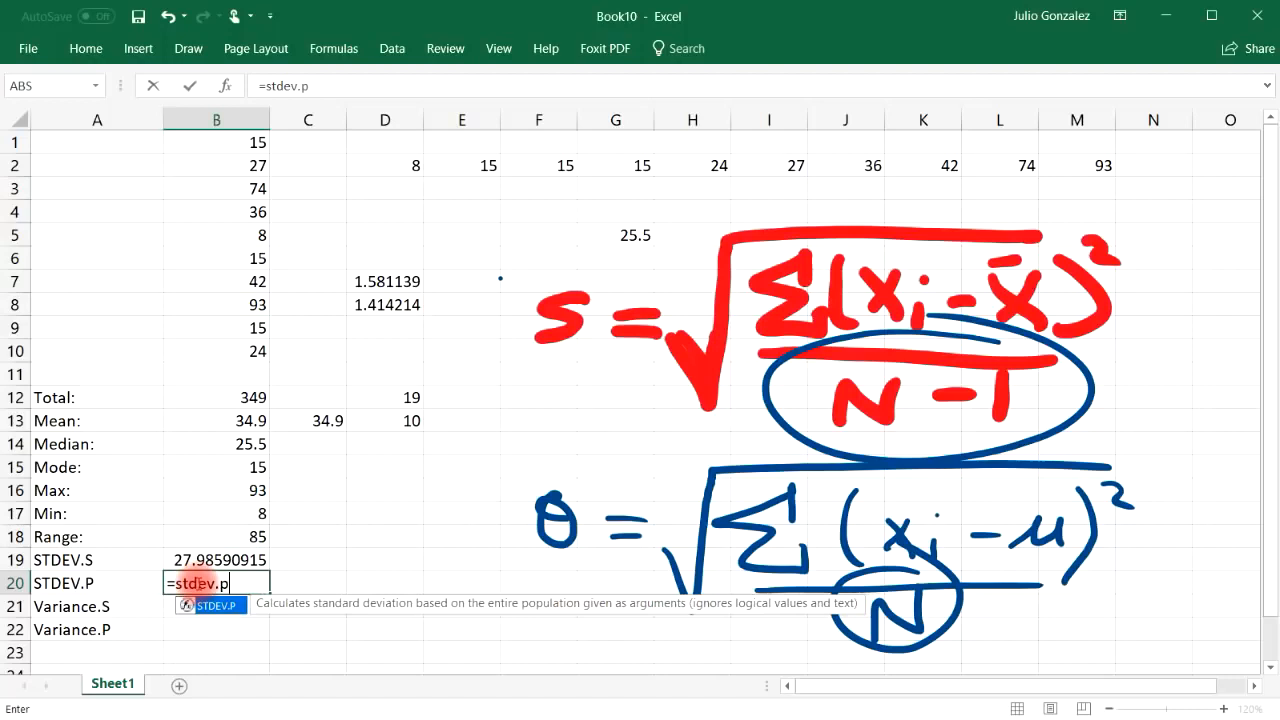
pyautogui.write('(')
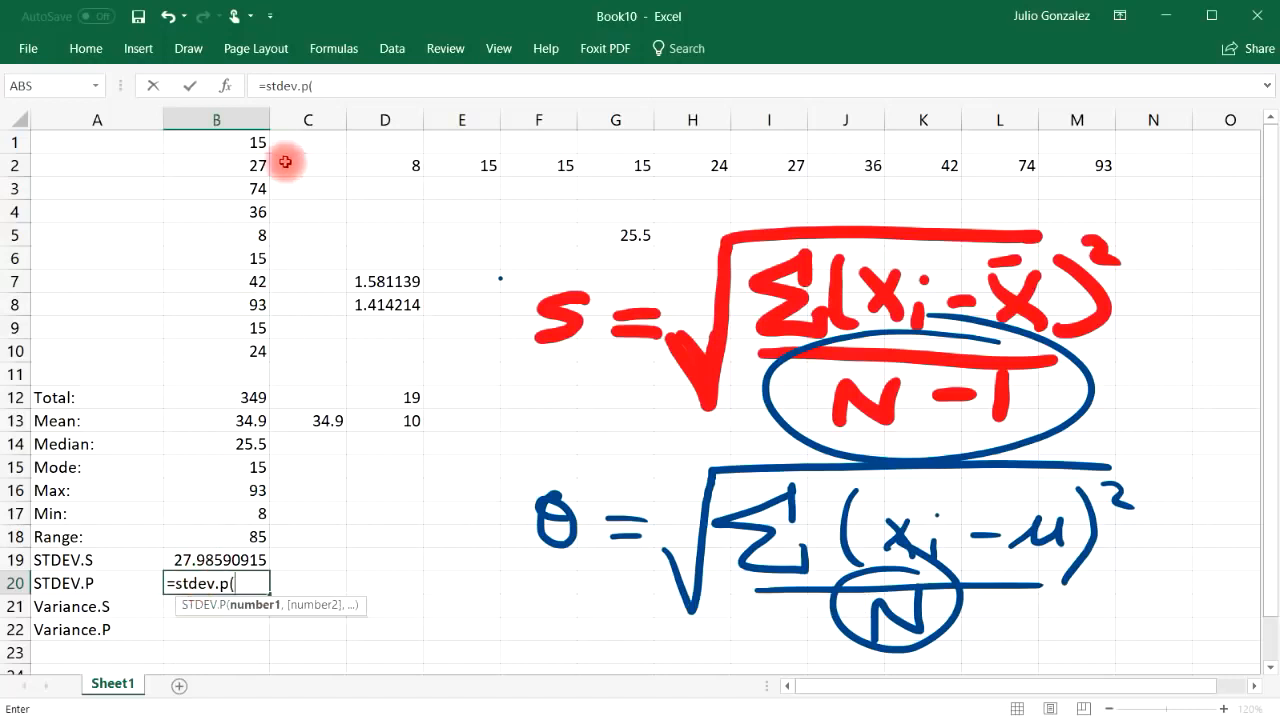
pyautogui.moveTo(253, 132); pyautogui.dragTo(258, 348)
pyautogui.write(')')
pyautogui.press('Return')
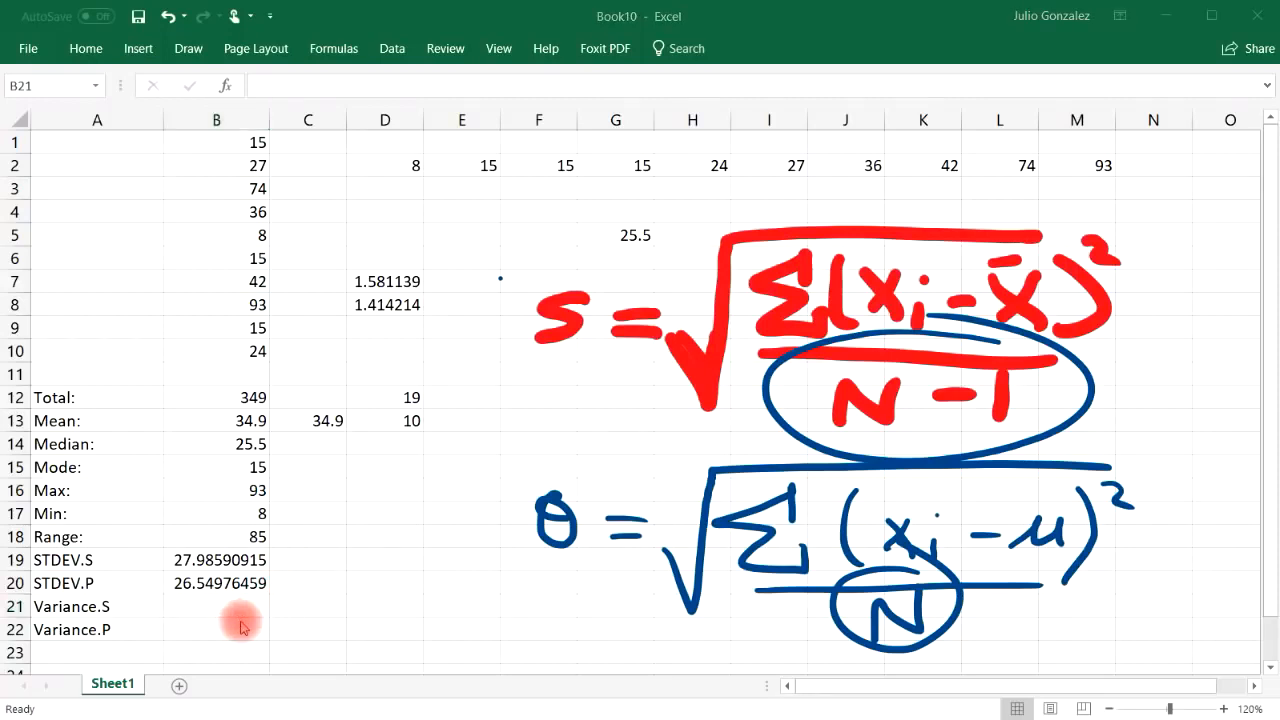
# Step: Calculate the sample variance of B1:B10 in cell B21 with =VAR.S(B1:B10)
pyautogui.doubleClick(212, 606)
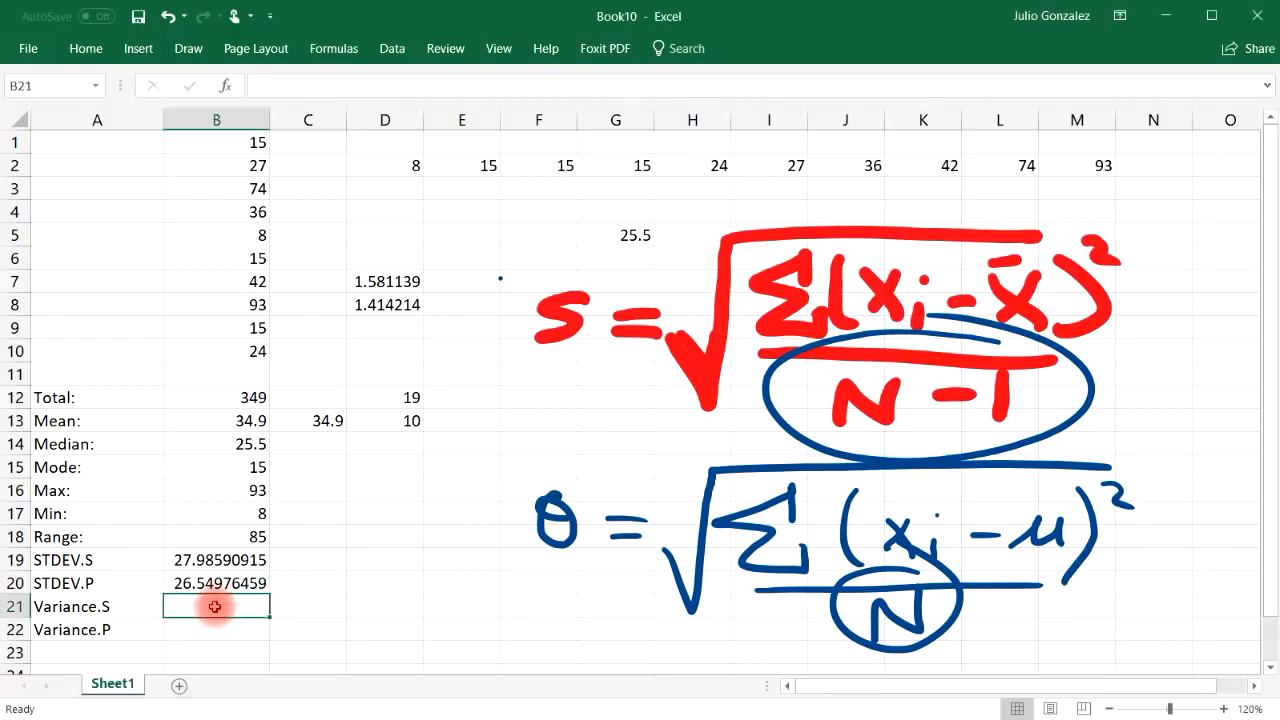
pyautogui.write('=v')
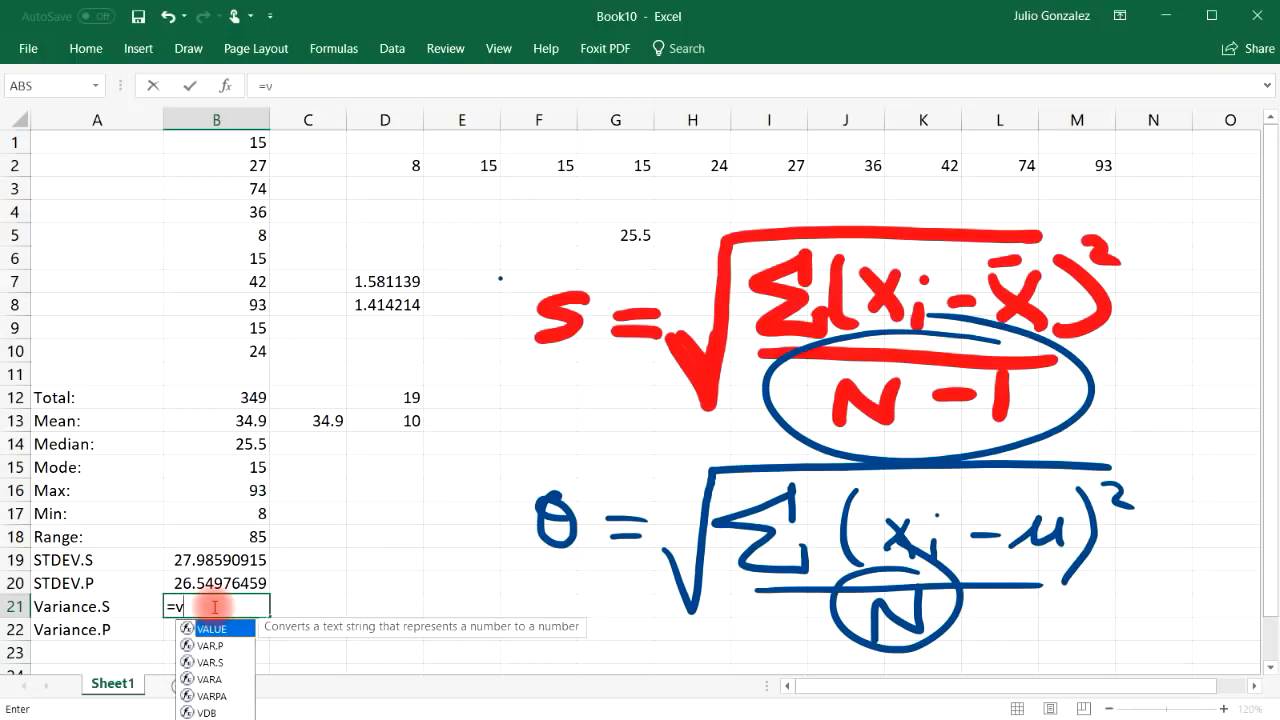
pyautogui.write('ar.s(')
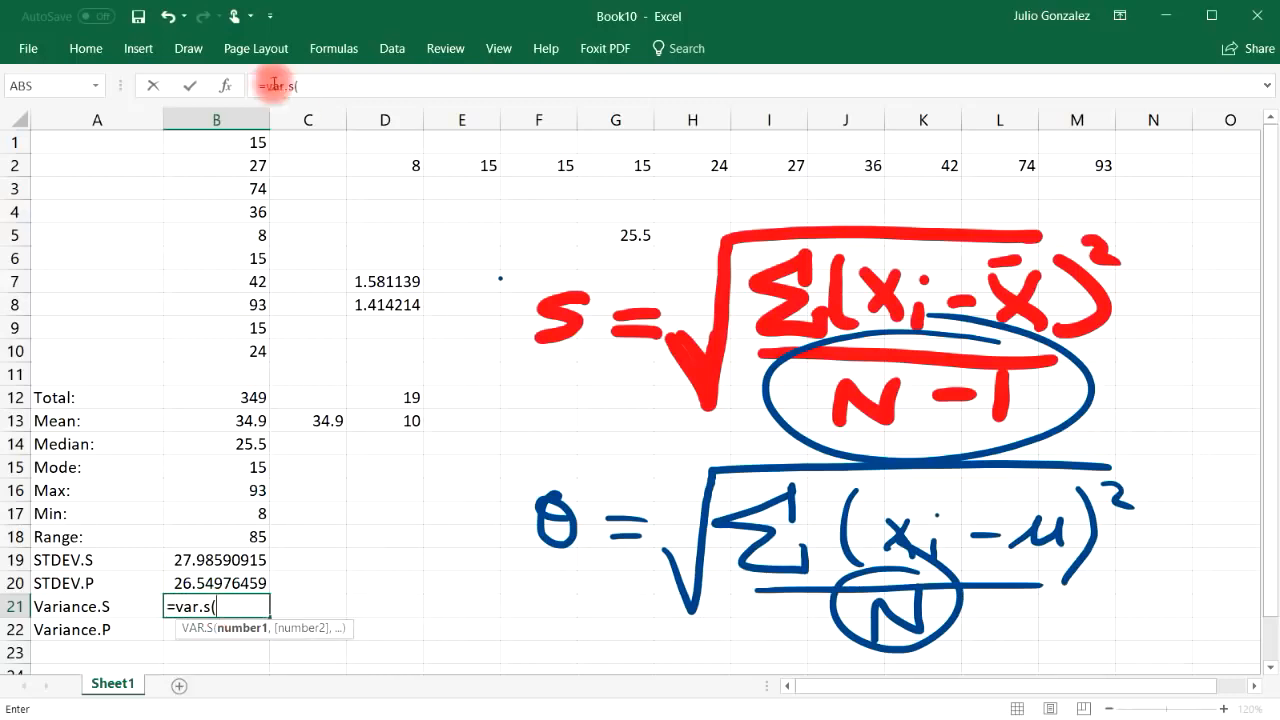
pyautogui.moveTo(249, 143); pyautogui.dragTo(247, 345)
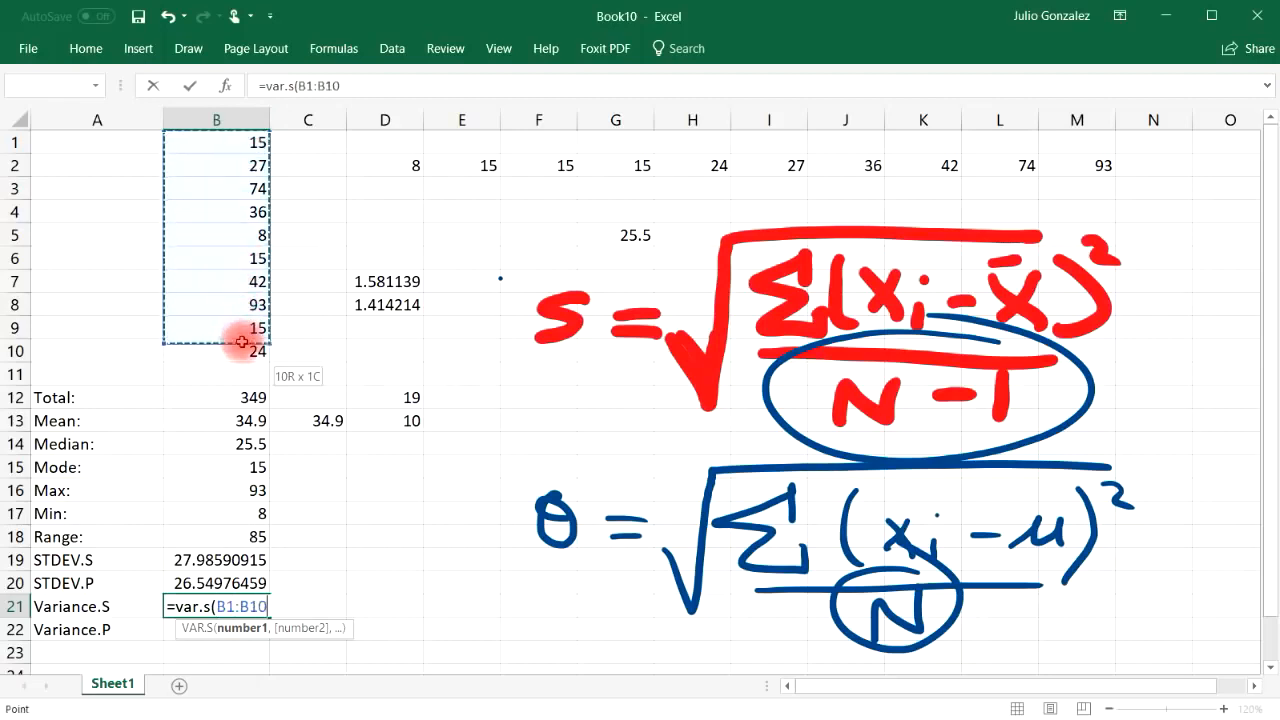
pyautogui.write(')')
pyautogui.press('Return')
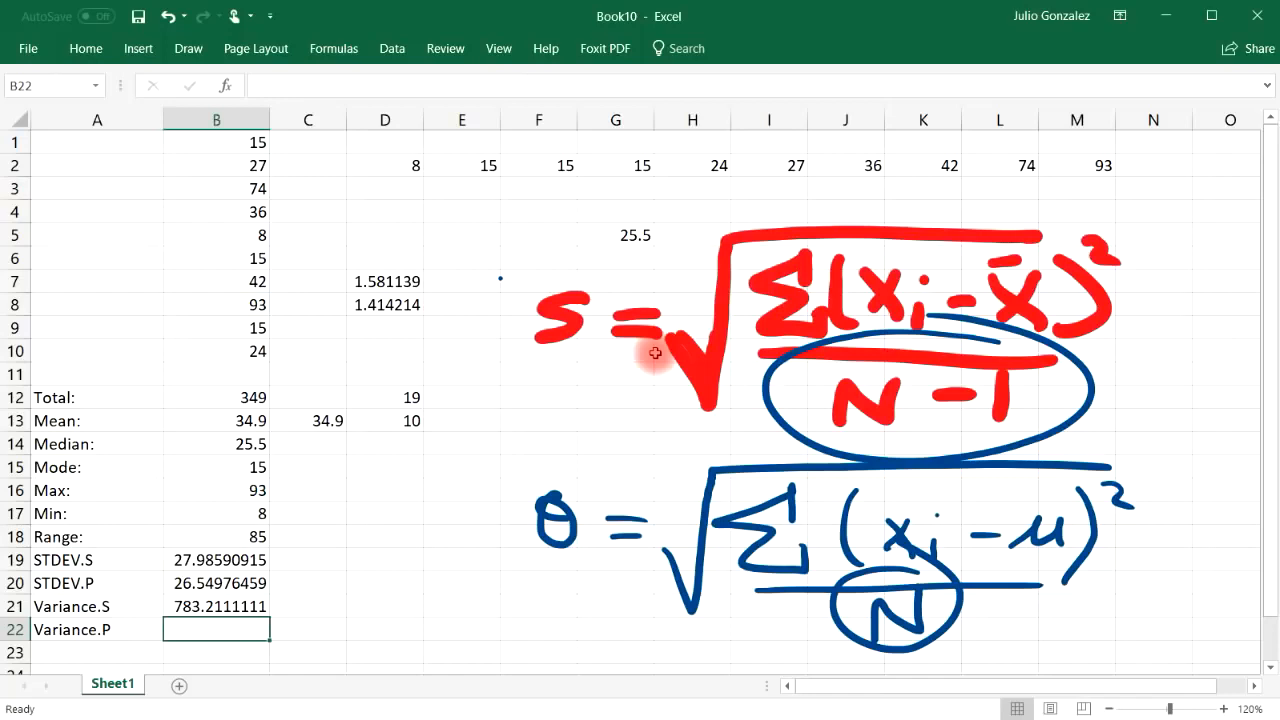
# Step: Calculate the population variance of B1:B10 in cell B22 with =VAR.P(B1:B10)
pyautogui.write('var')
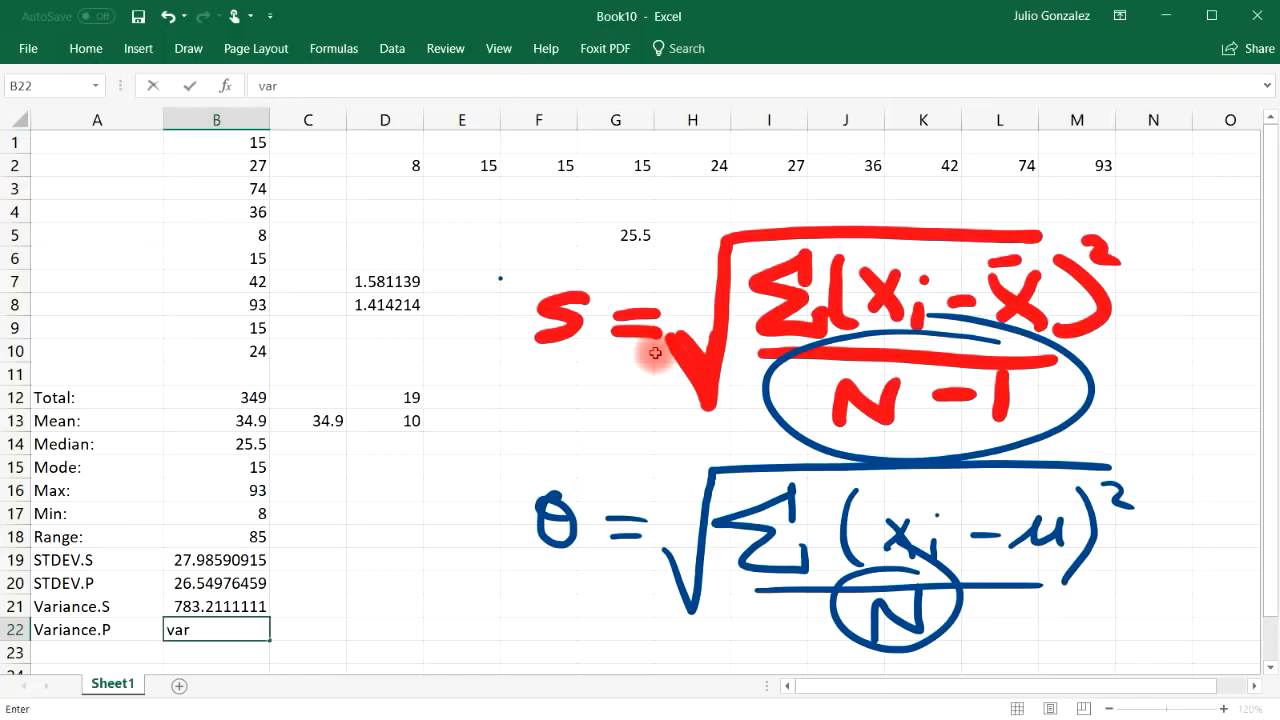
pyautogui.press('BackSpace')
pyautogui.press('BackSpace')
pyautogui.press('BackSpace')
pyautogui.write('=var.p(')
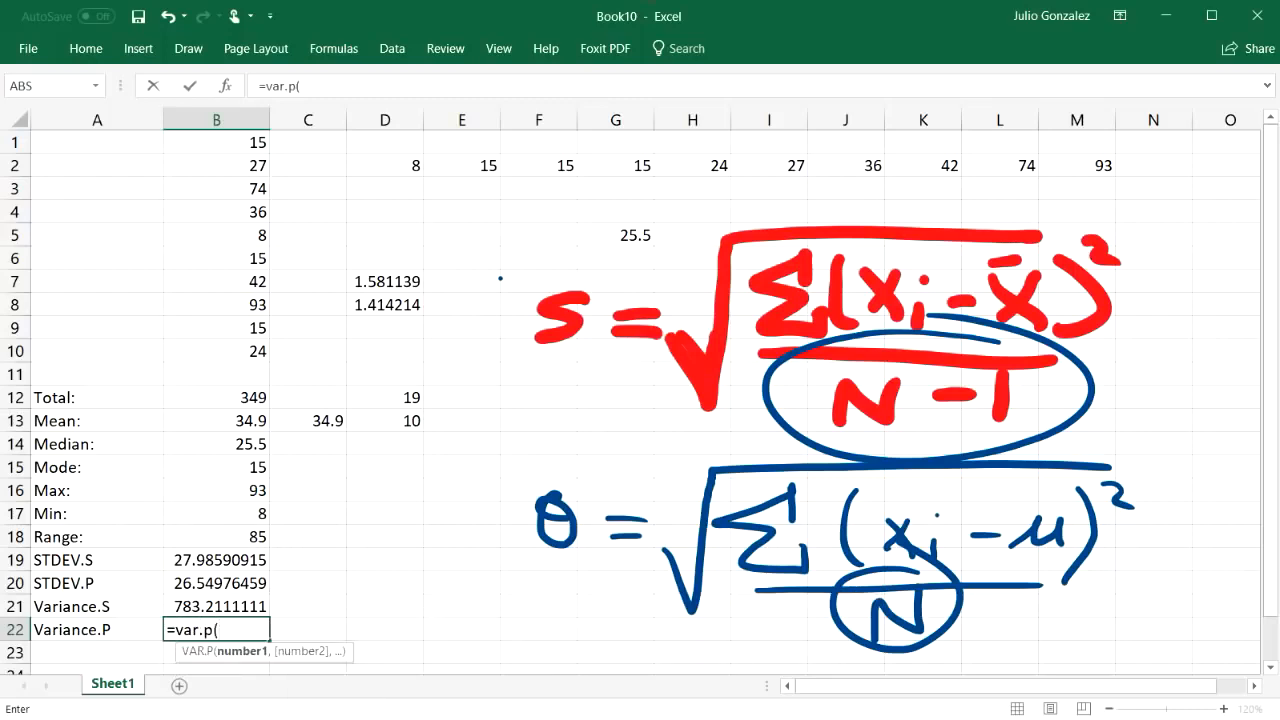
pyautogui.moveTo(228, 142); pyautogui.dragTo(236, 348)
pyautogui.write(')')
pyautogui.press('Return')
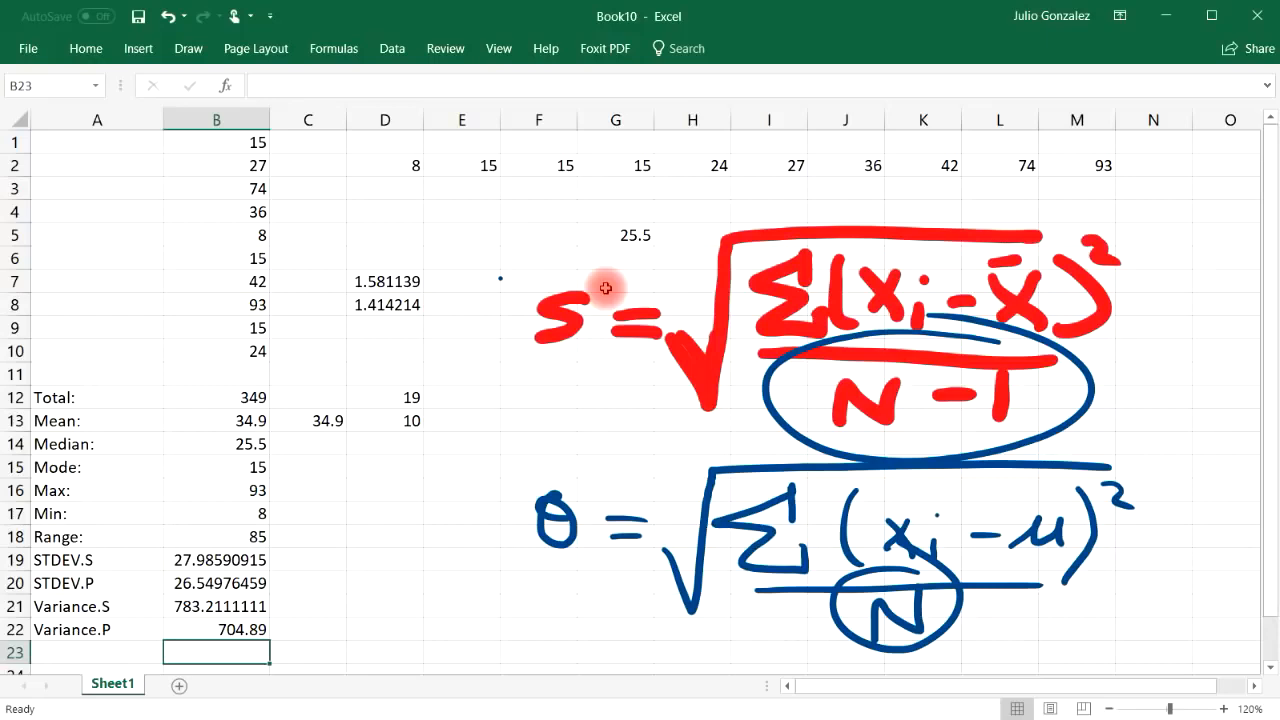
# Step: Cross-check the sample variance in cell C21 by squaring the sample standard deviation with =(B19)^2
pyautogui.click(297, 606)
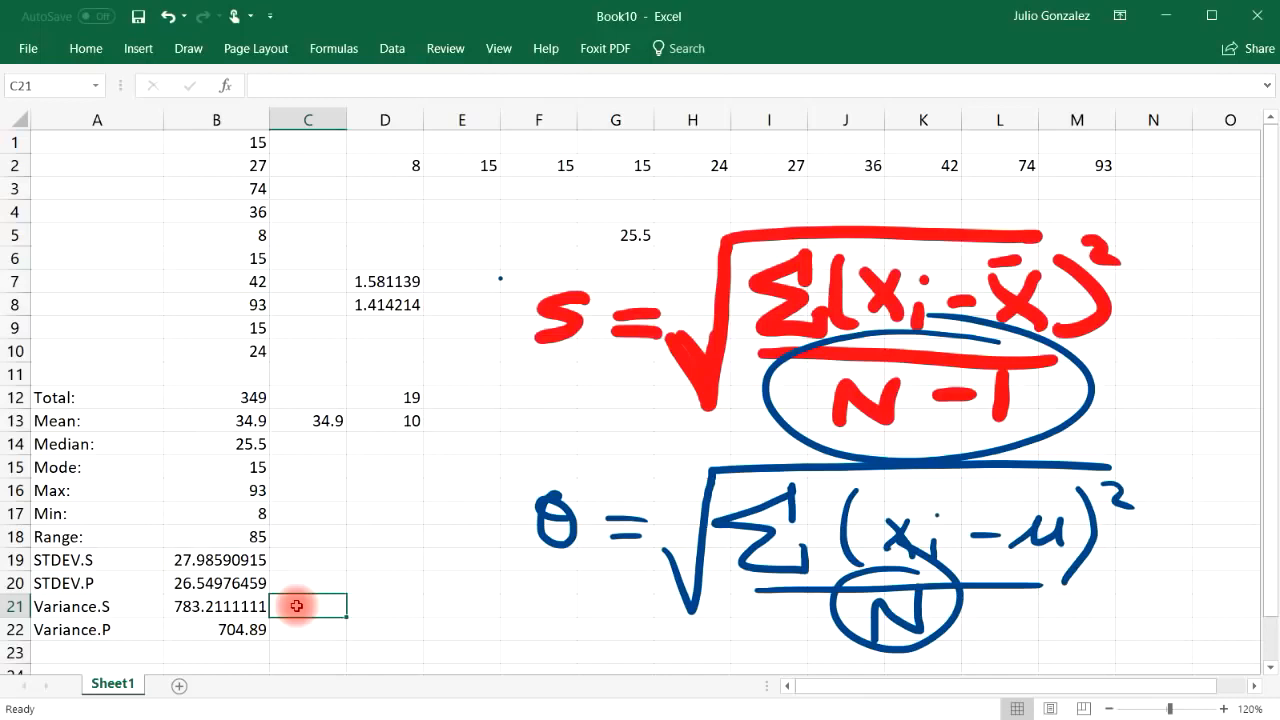
pyautogui.write('=')
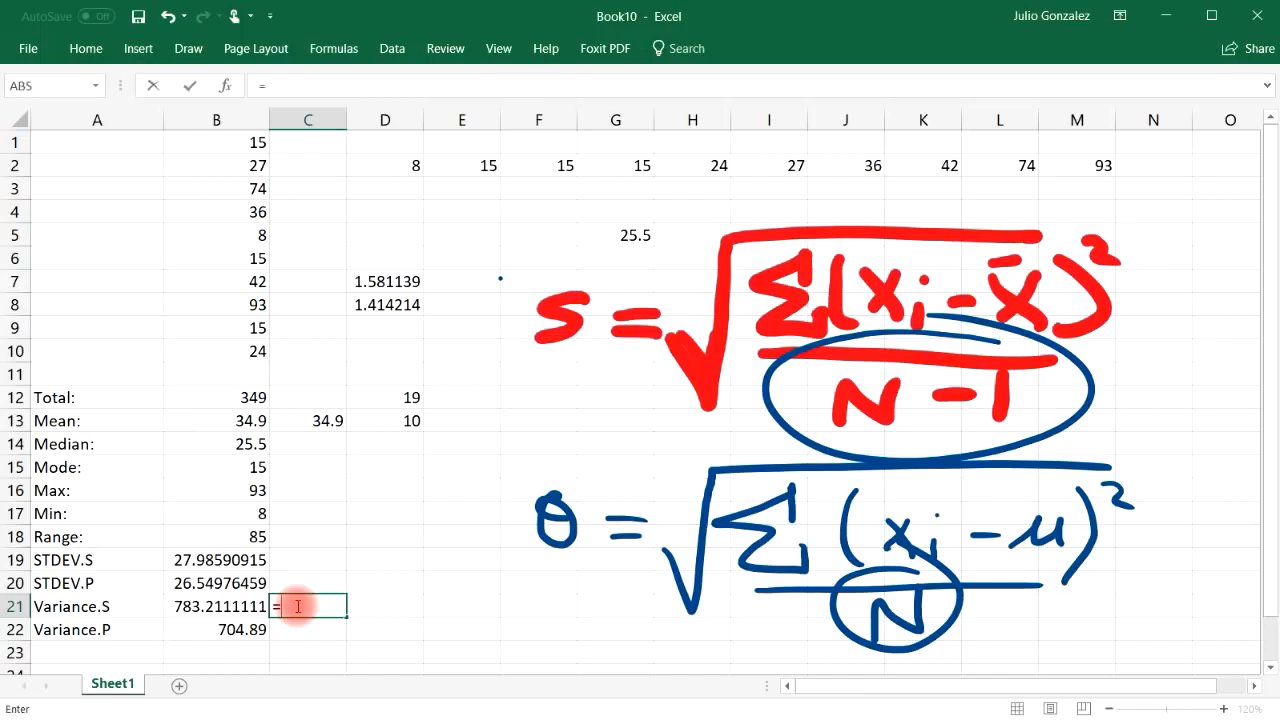
pyautogui.write('(B19)')
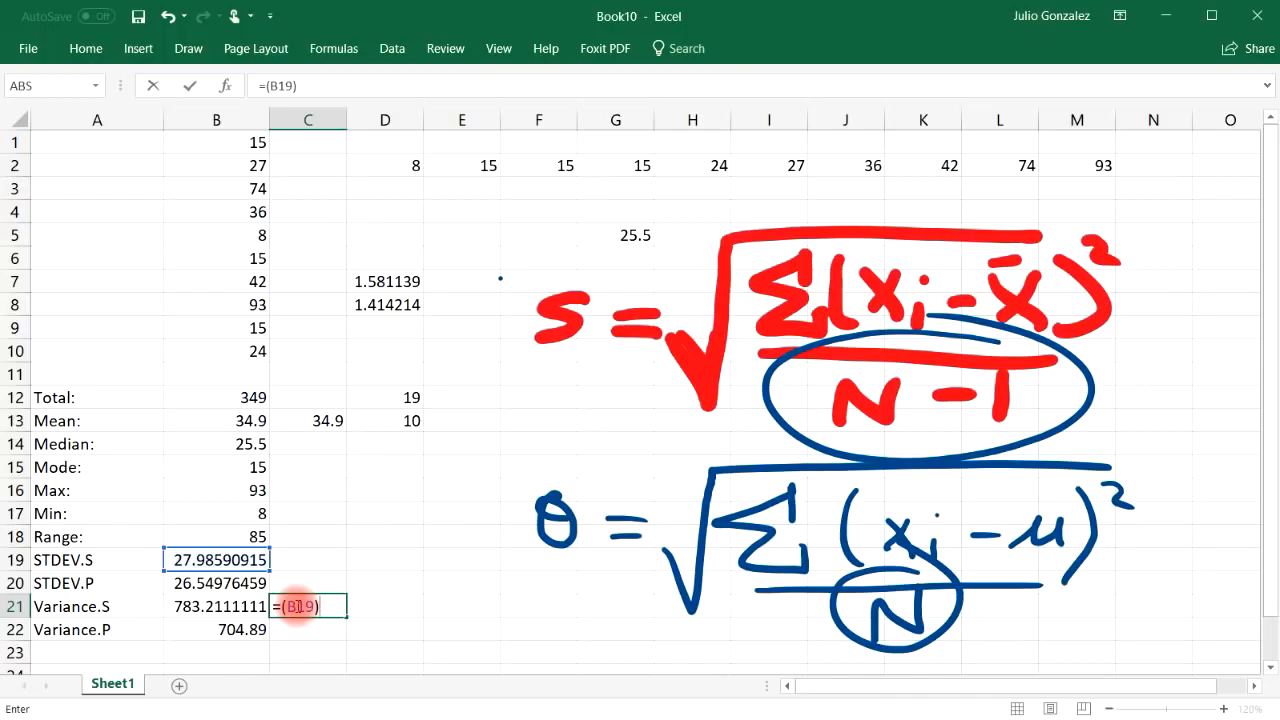
pyautogui.write('^2')
pyautogui.press('Return')
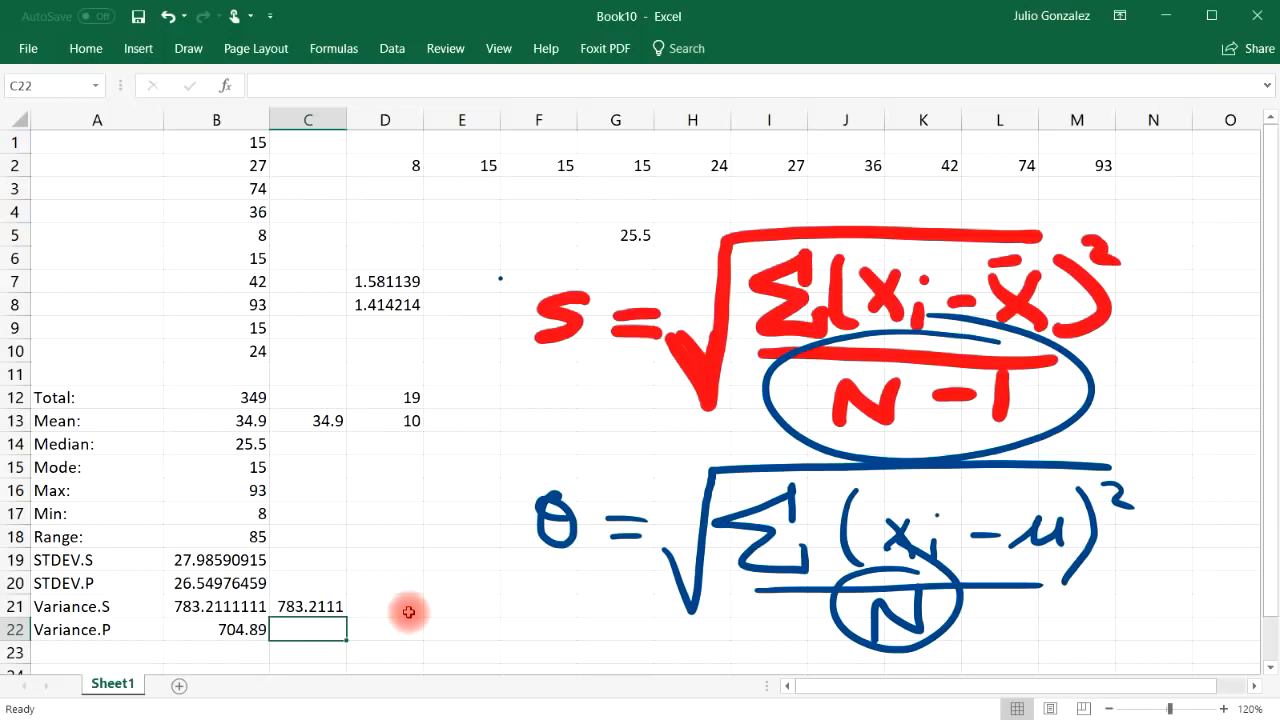
# Step: Cross-check the population variance in cell C22 by squaring the population standard deviation with =(B20)^2
pyautogui.write('=')
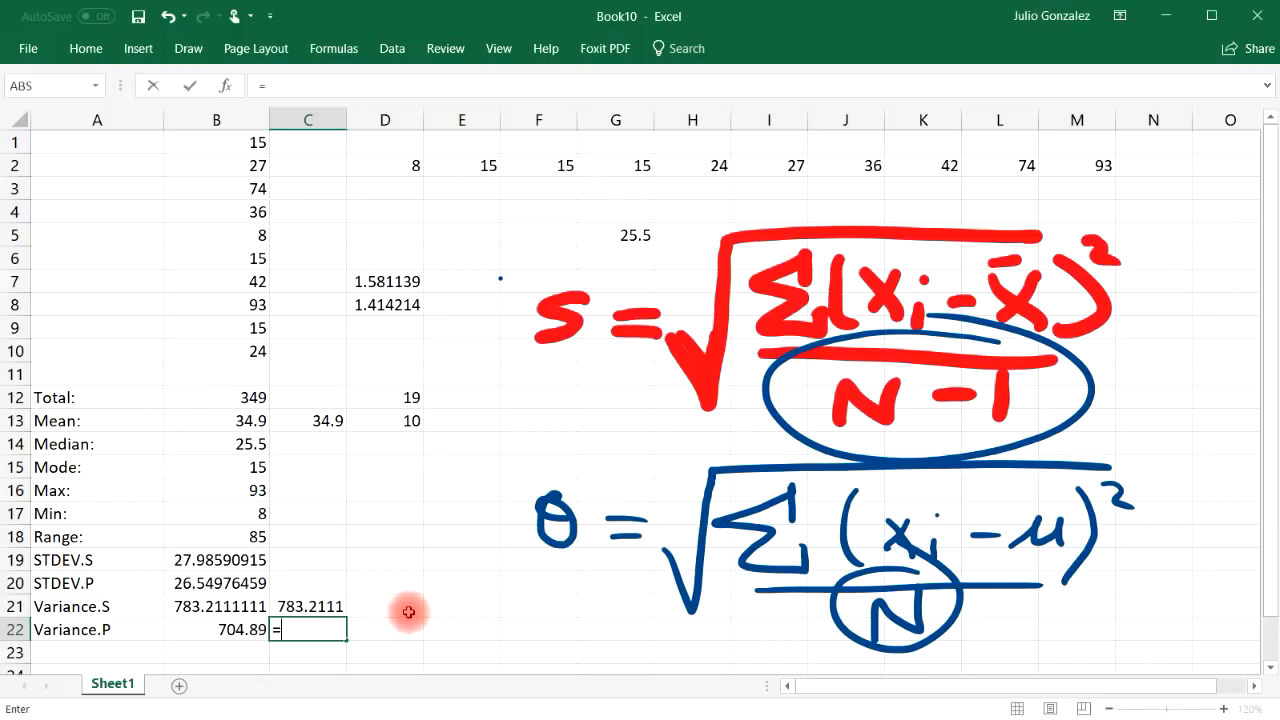
pyautogui.write('(B20)^')
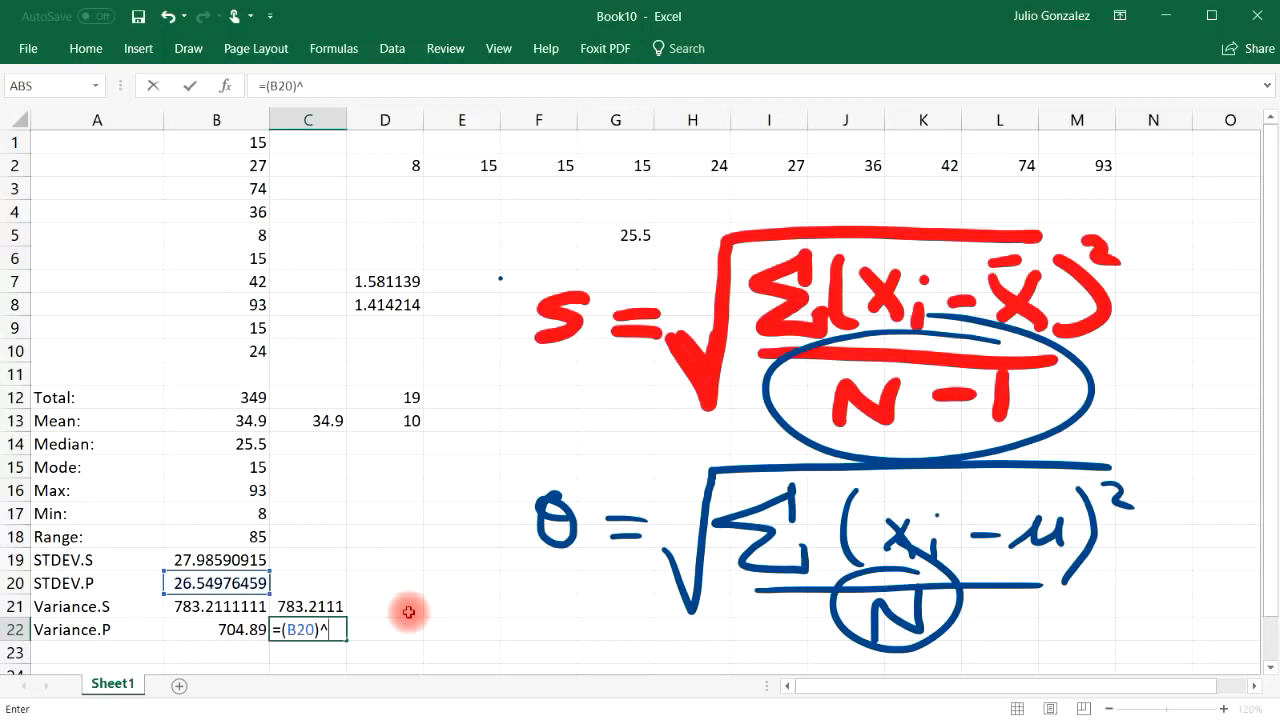
pyautogui.write('2')
pyautogui.press('Return')
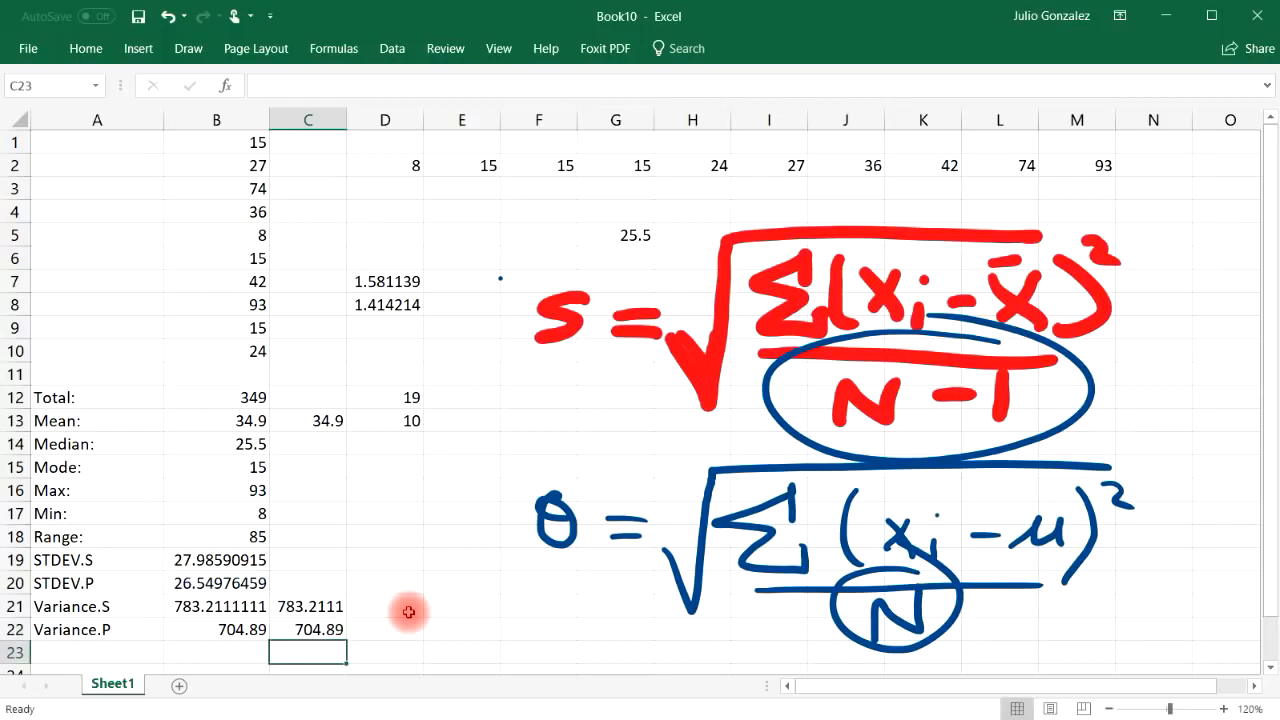